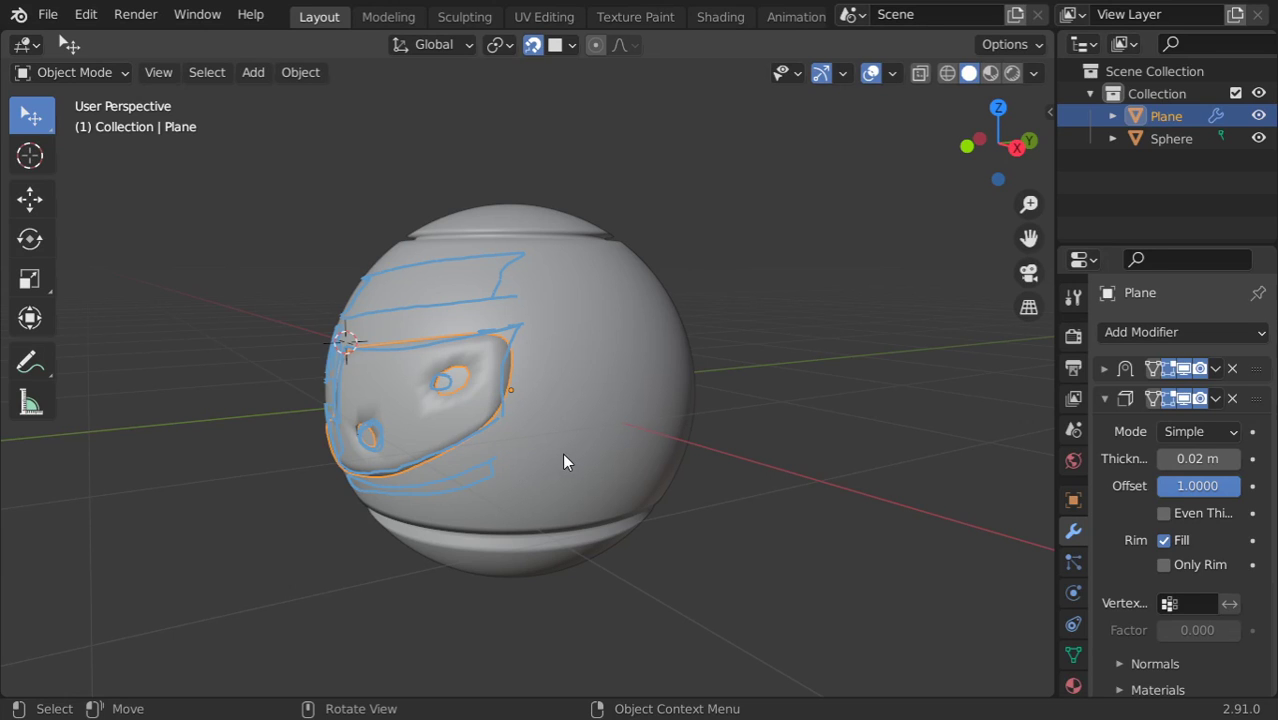
# Undo an accidental move of the helmet, then orbit and select the face panel plane
pyautogui.moveTo(521, 412); pyautogui.dragTo(668, 407)
pyautogui.hotkey('ctrl', 'z')
pyautogui.moveTo(568, 412)
pyautogui.mouseDown(button='middle')
pyautogui.moveTo(817, 521)
pyautogui.moveTo(619, 409)
pyautogui.mouseUp(button='middle')
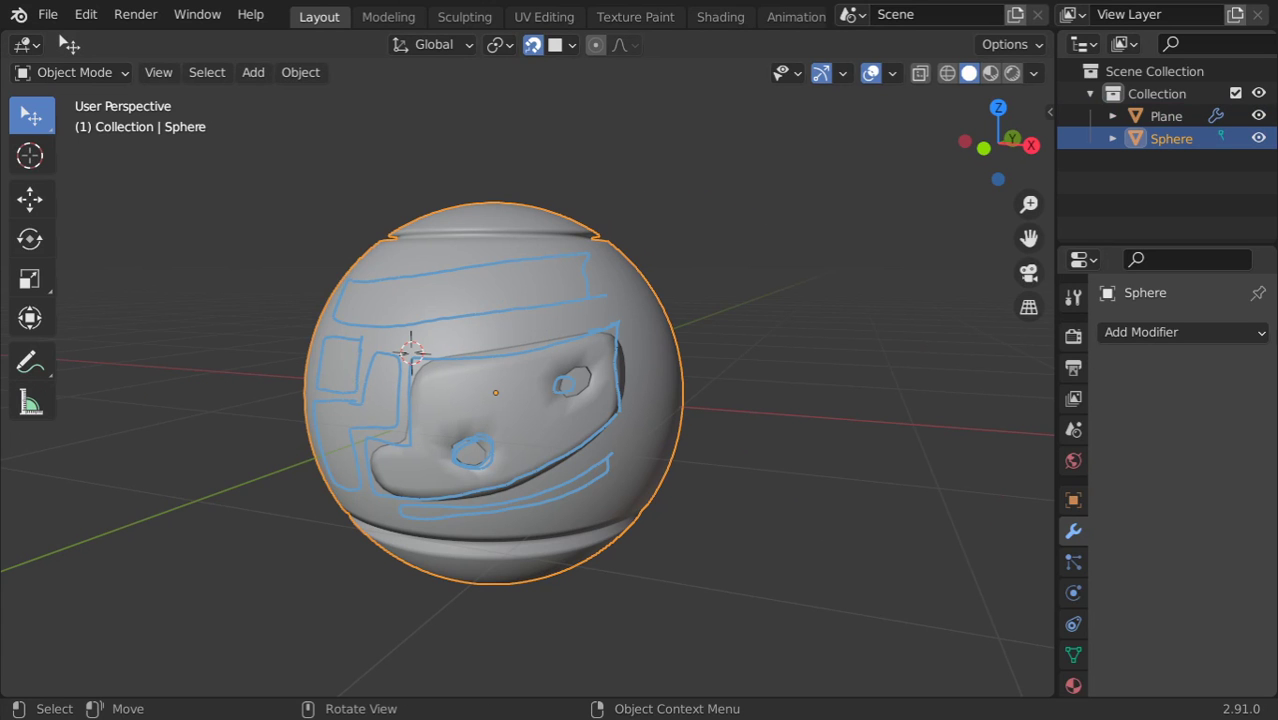
pyautogui.click(571, 410)
# Orbit to the face opening and erase the blue sketch strokes from the visor
pyautogui.moveTo(710, 424)
pyautogui.mouseDown(button='middle')
pyautogui.moveTo(480, 474)
pyautogui.moveTo(433, 429)
pyautogui.mouseUp(button='middle')
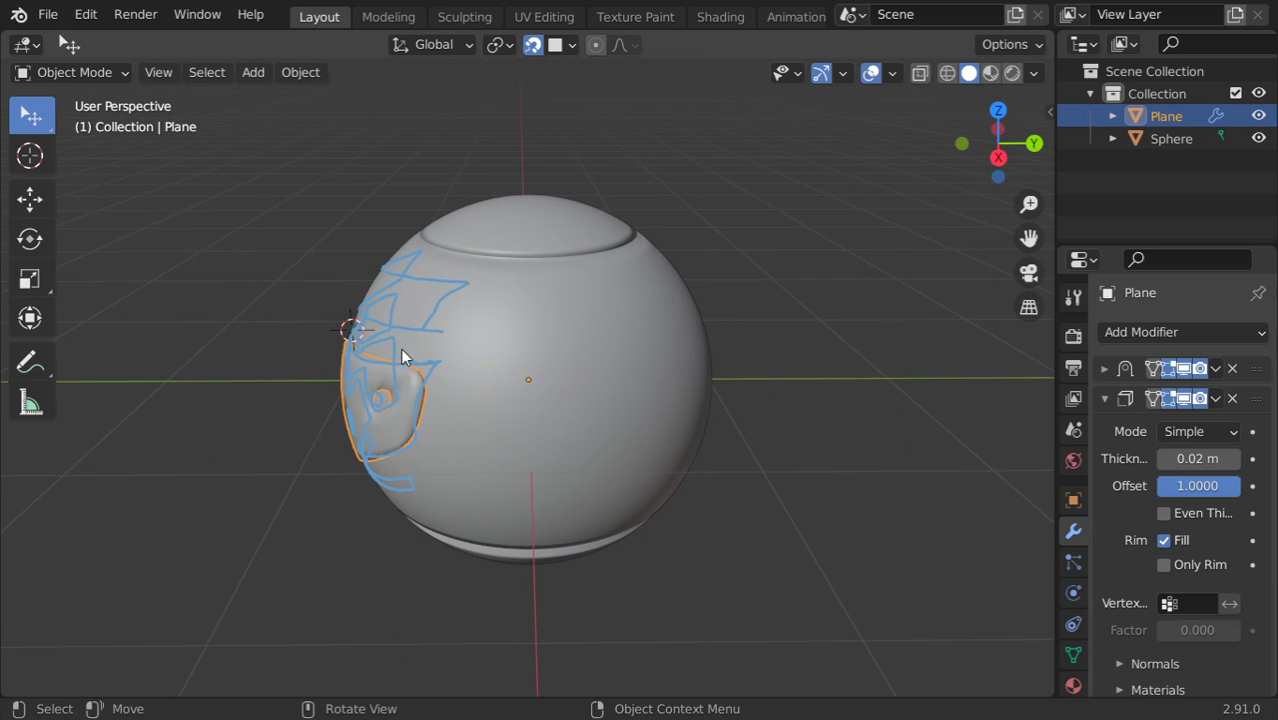
pyautogui.moveTo(414, 334); pyautogui.dragTo(496, 339, button='middle')
pyautogui.moveTo(459, 314)
pyautogui.mouseDown(button='right')
pyautogui.moveTo(531, 297)
pyautogui.moveTo(499, 448)
pyautogui.moveTo(339, 263)
pyautogui.moveTo(338, 336)
pyautogui.moveTo(408, 379)
pyautogui.moveTo(434, 459)
pyautogui.moveTo(451, 451)
pyautogui.moveTo(341, 429)
pyautogui.moveTo(385, 478)
pyautogui.mouseUp(button='right')
pyautogui.moveTo(485, 431)
pyautogui.mouseDown(button='middle')
pyautogui.moveTo(790, 361)
pyautogui.moveTo(502, 364)
pyautogui.mouseUp(button='middle')
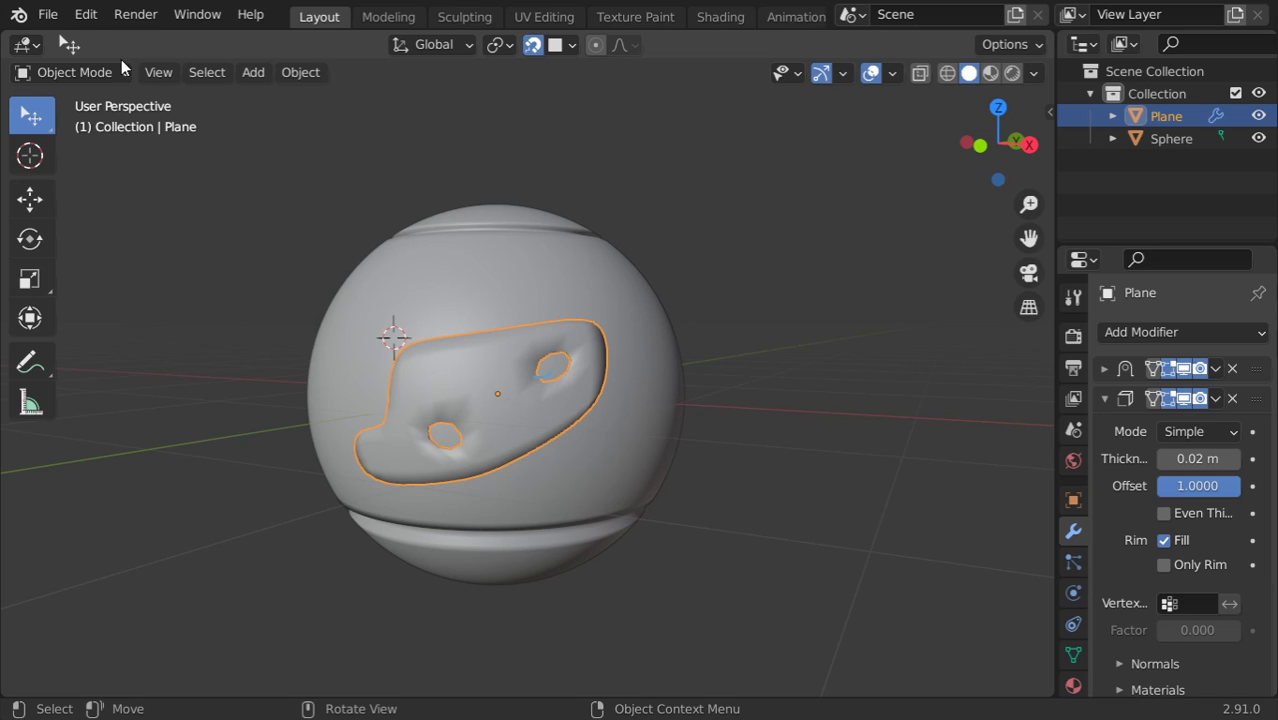
pyautogui.click(47, 14)
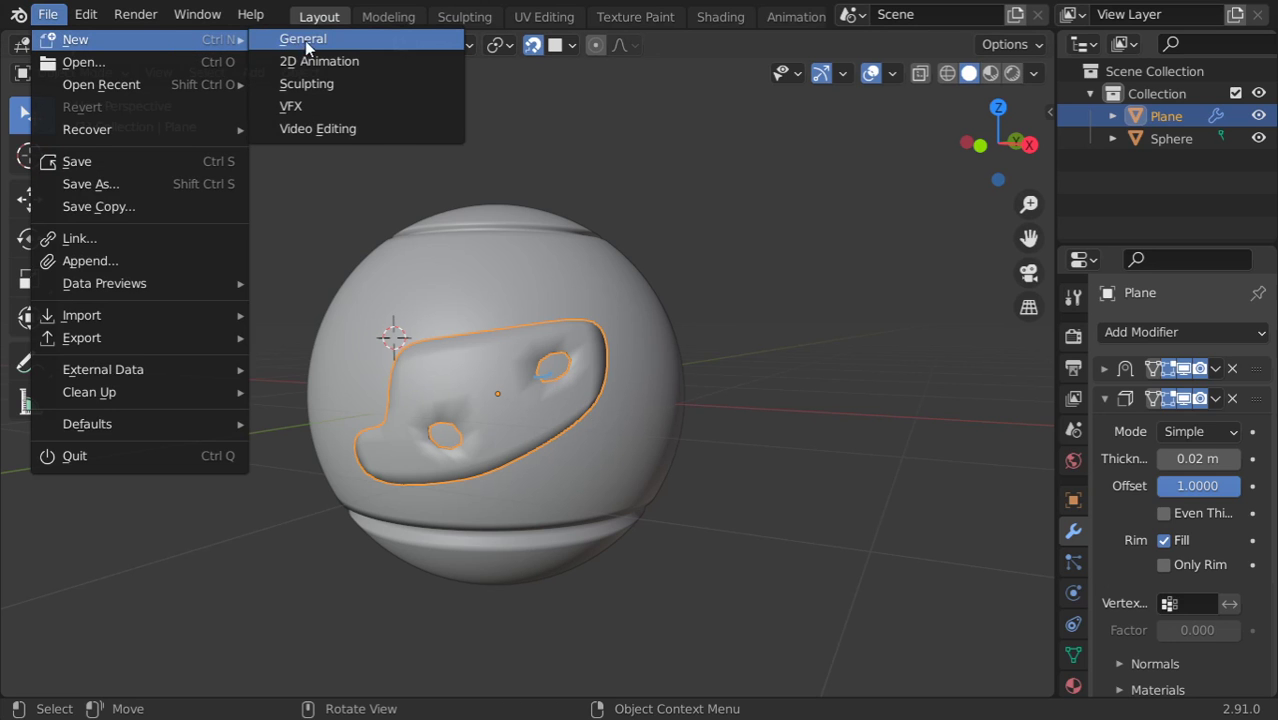
# Start a new General scene without saving and shade the UV sphere smooth
pyautogui.click(305, 40)
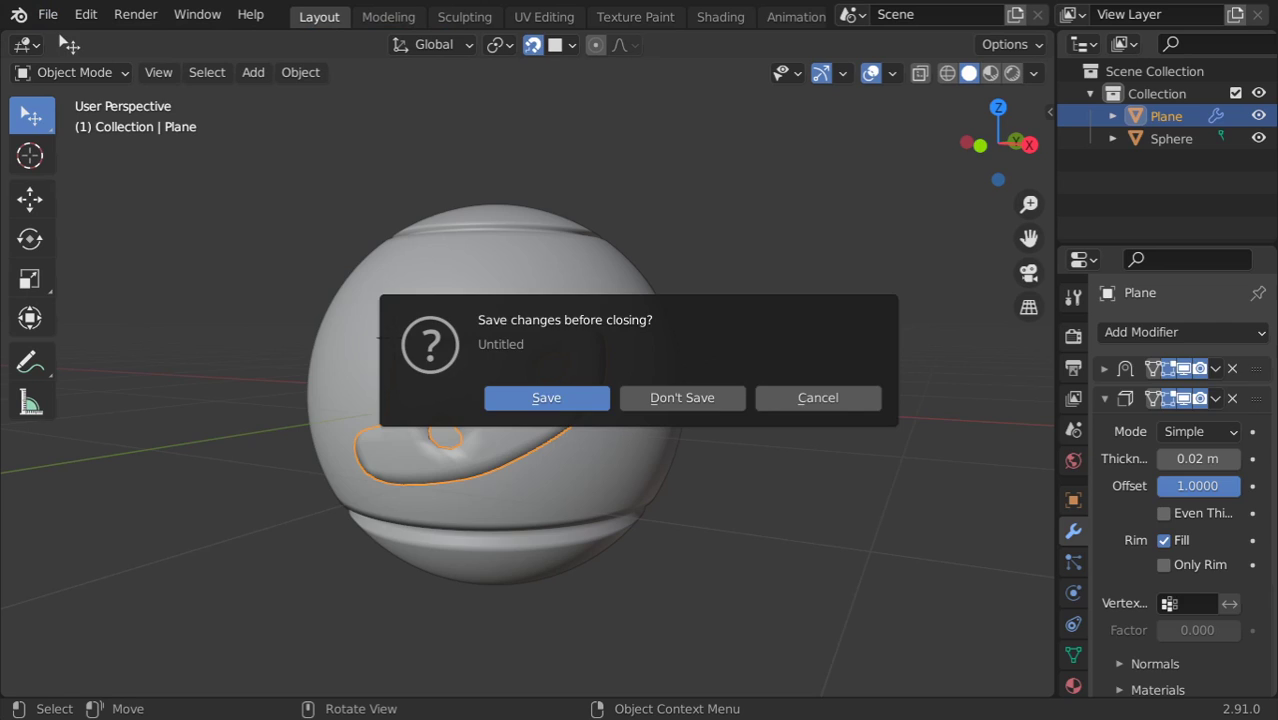
pyautogui.click(682, 397)
pyautogui.rightClick(565, 306)
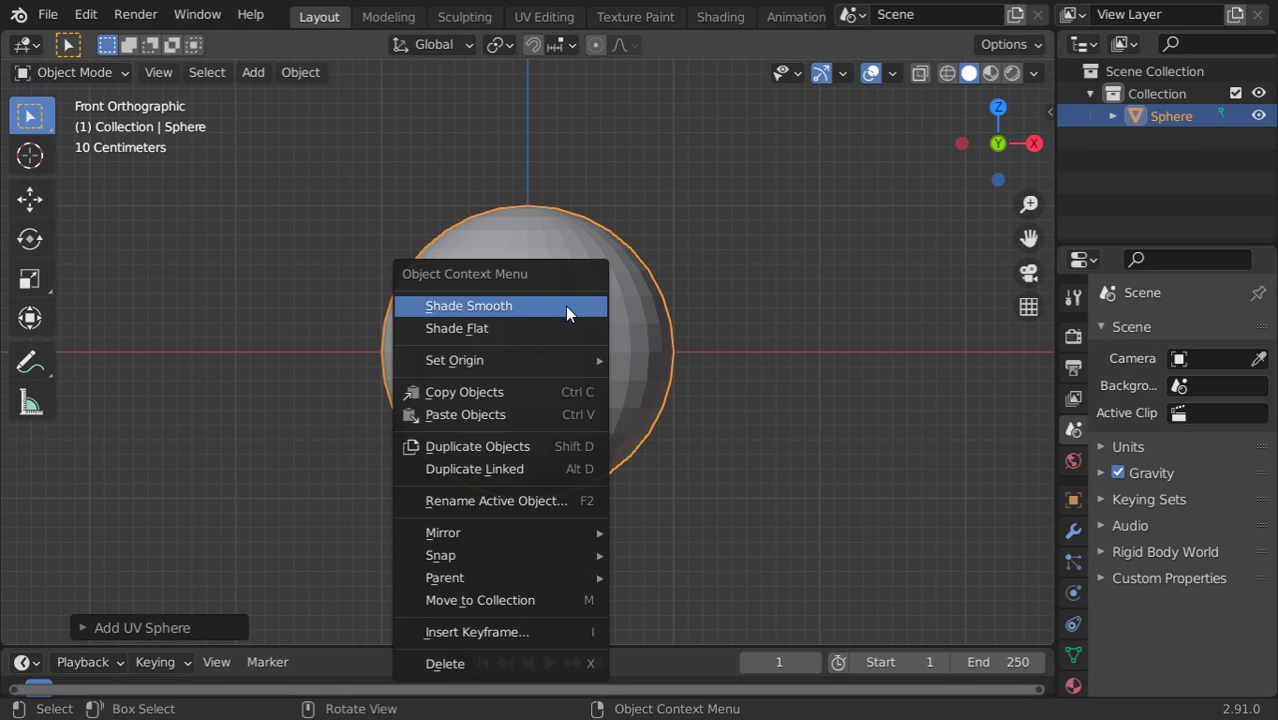
pyautogui.click(568, 308)
# Add a Subdivision Surface modifier at viewport level 2 and apply it to the sphere
pyautogui.click(1073, 531)
pyautogui.click(1146, 336)
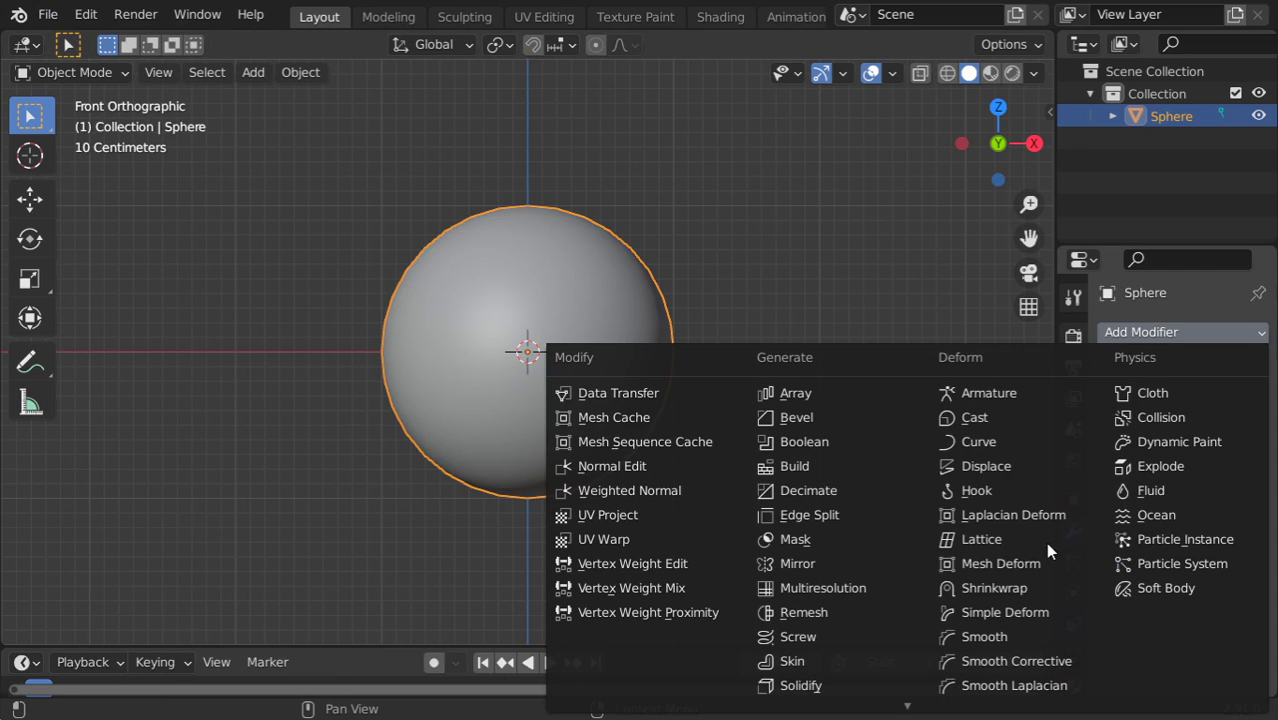
pyautogui.click(839, 603)
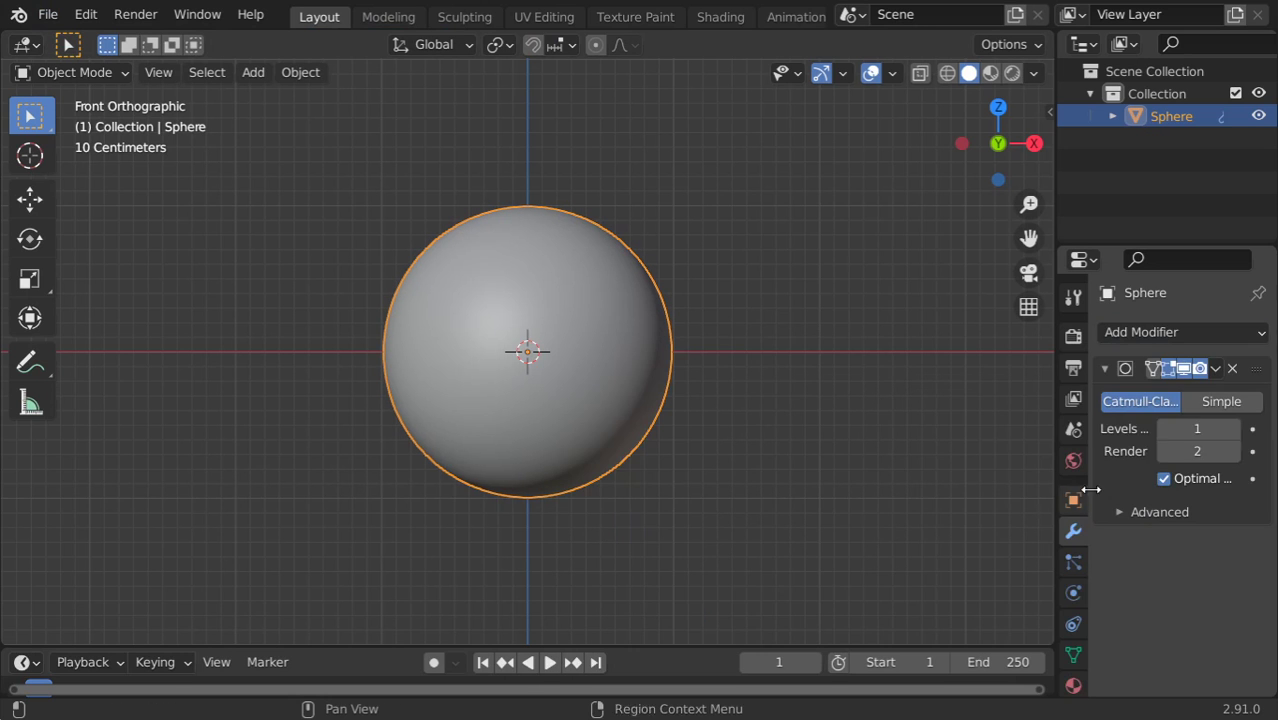
pyautogui.click(1232, 428)
pyautogui.click(1215, 368)
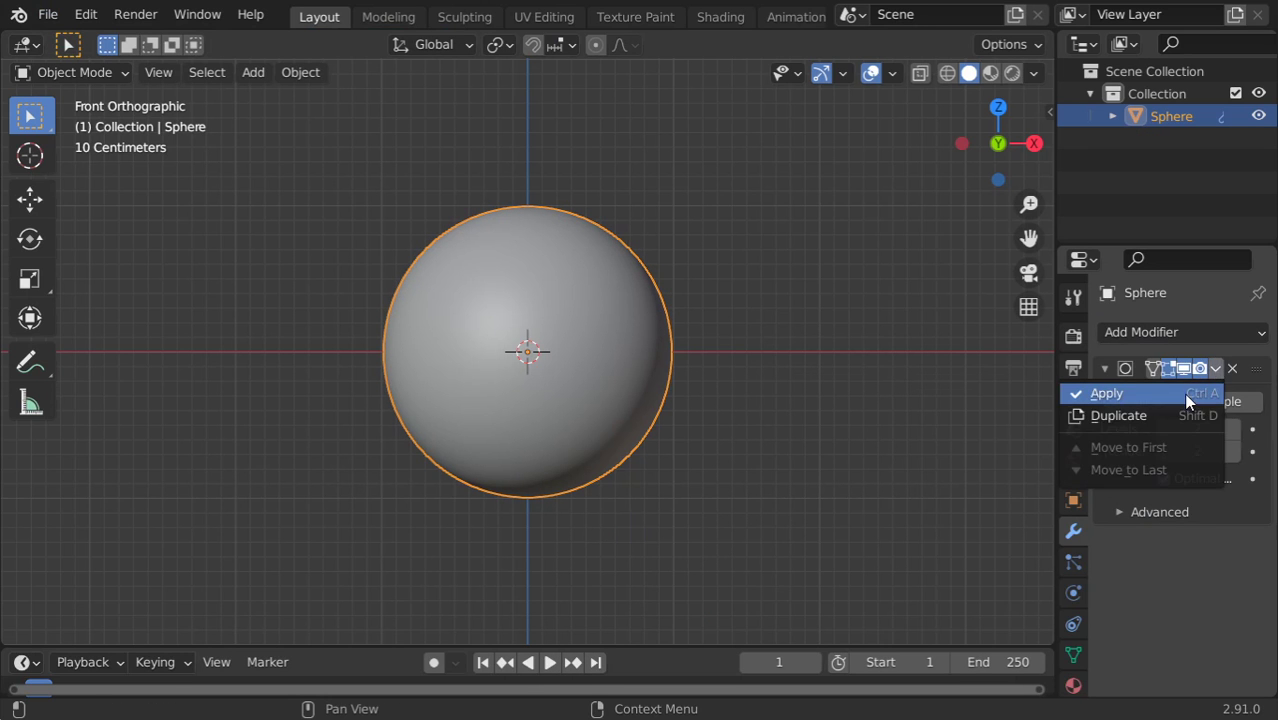
pyautogui.click(1180, 397)
pyautogui.press('Tab')
# Extrude the face loop near the sphere's top and scale it inward, with Z excluded
pyautogui.keyDown('shift'); pyautogui.moveTo(567, 234); pyautogui.dragTo(537, 316, button='middle'); pyautogui.keyUp('shift')
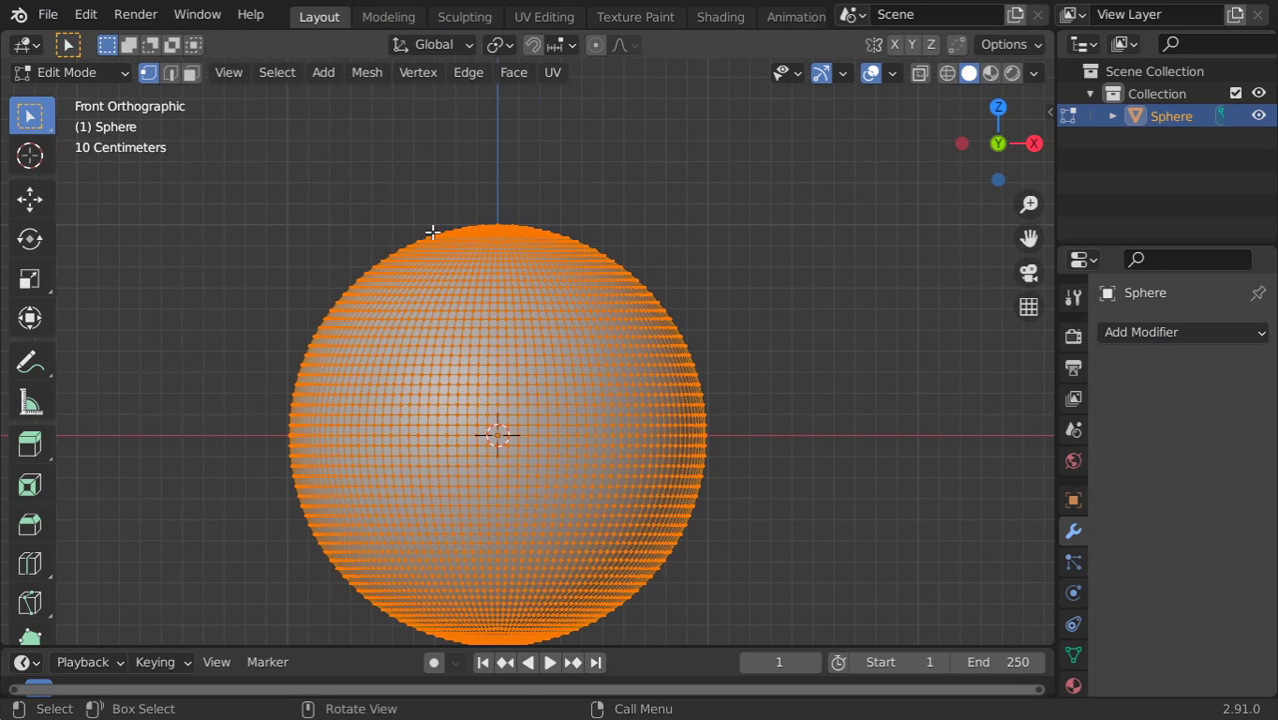
pyautogui.click(192, 74)
pyautogui.keyDown('alt'); pyautogui.click(601, 278); pyautogui.keyUp('alt')
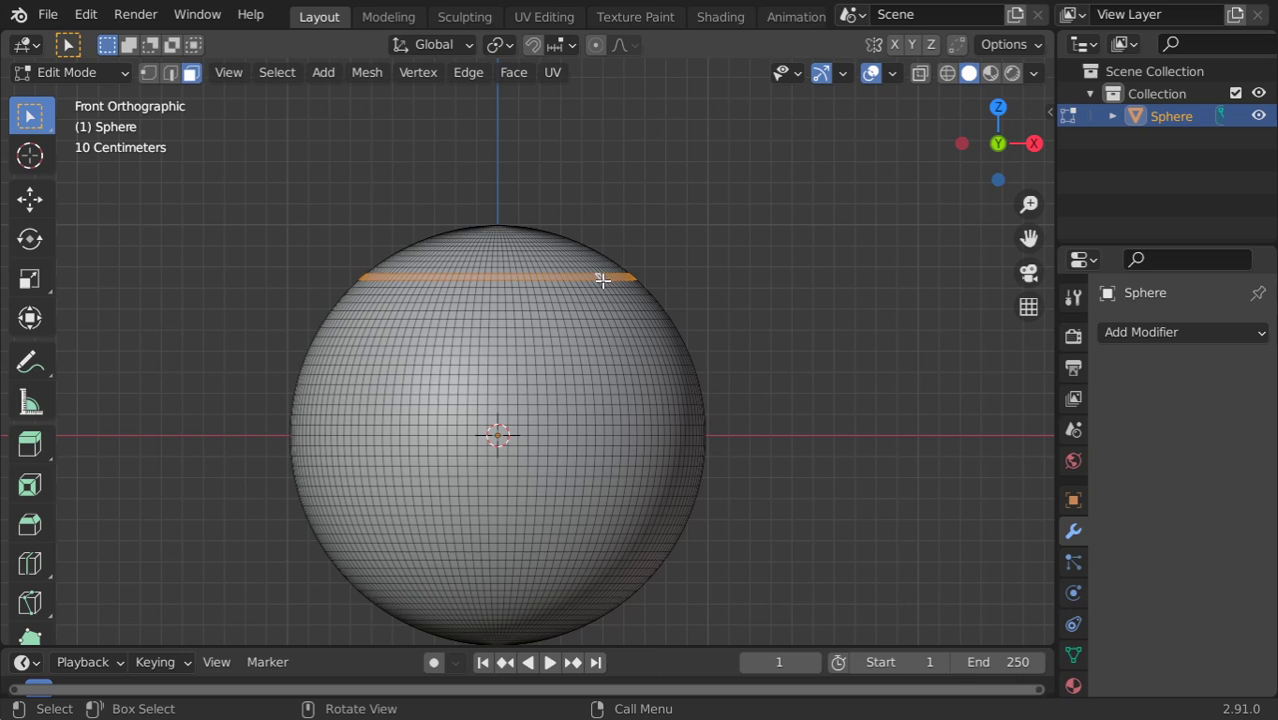
pyautogui.scroll(2, 734, 366)
pyautogui.press('e')
pyautogui.click(742, 368)
pyautogui.hotkey('alt', 's')
pyautogui.click(758, 377)
pyautogui.press('s')
pyautogui.hotkey('shift', 'z')
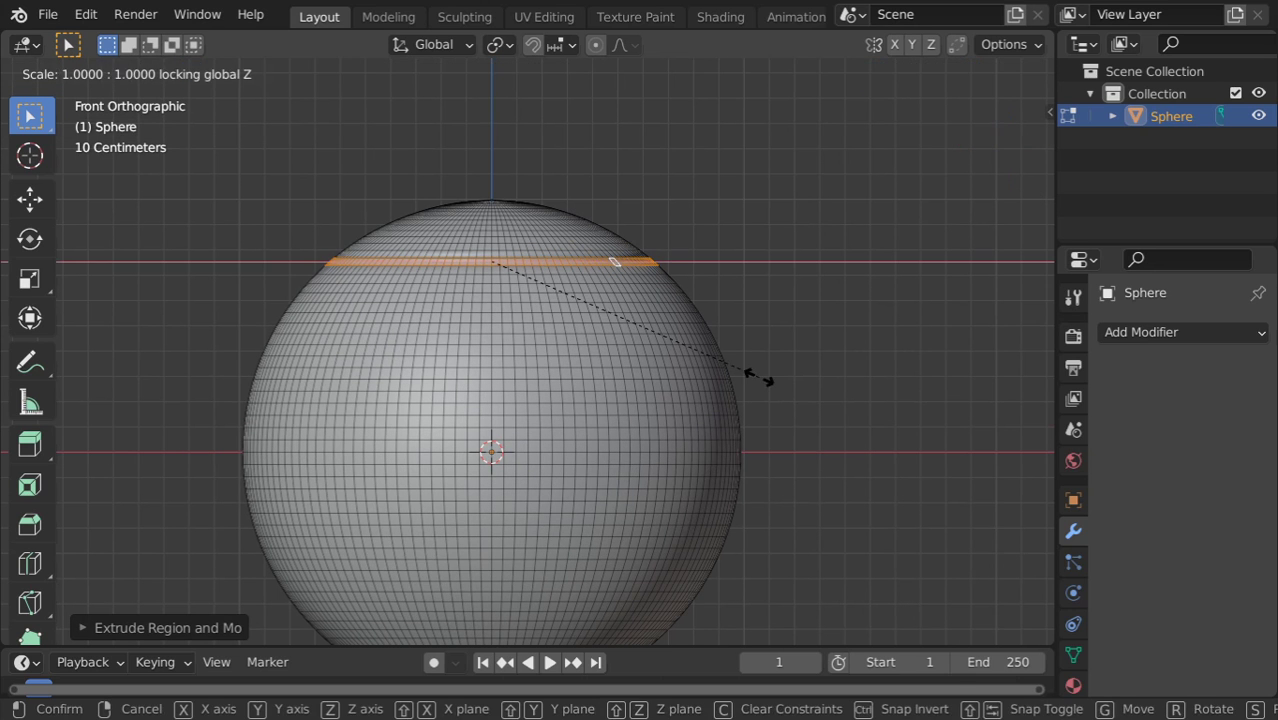
pyautogui.click(745, 372)
# Extrude a two-loop band below the middle, scale it inward, and return to Object Mode
pyautogui.keyDown('alt'); pyautogui.middleClick(624, 462); pyautogui.keyUp('alt')
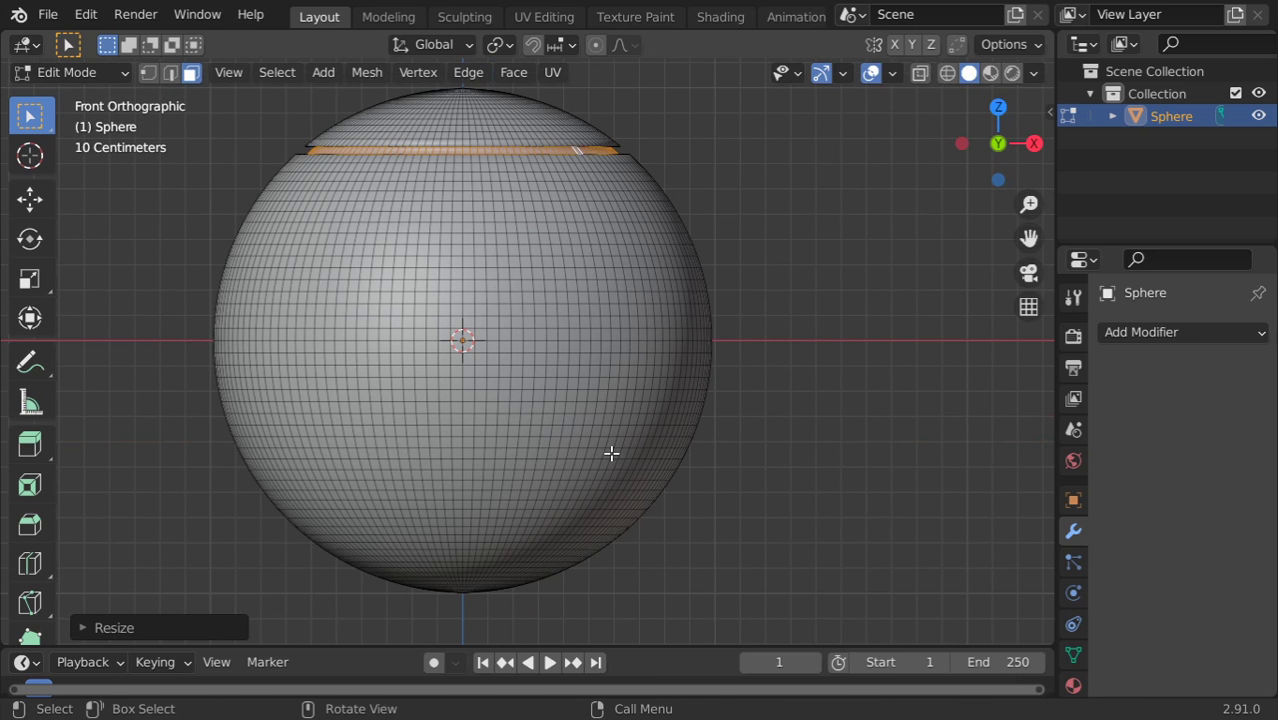
pyautogui.keyDown('alt'); pyautogui.click(611, 453); pyautogui.keyUp('alt')
pyautogui.keyDown('alt'); pyautogui.keyDown('shift'); pyautogui.click(611, 463); pyautogui.keyUp('shift'); pyautogui.keyUp('alt')
pyautogui.scroll(1, 725, 477)
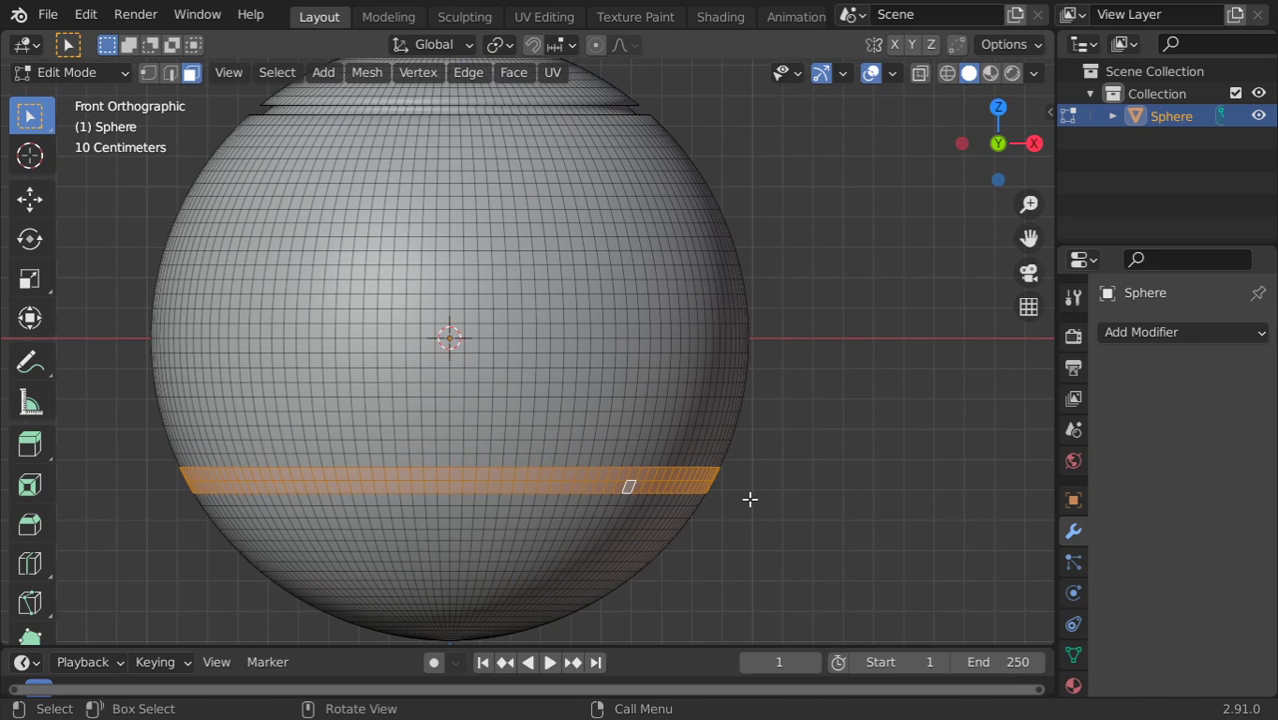
pyautogui.press('e')
pyautogui.rightClick(750, 498)
pyautogui.press('s')
pyautogui.hotkey('shift', 'z')
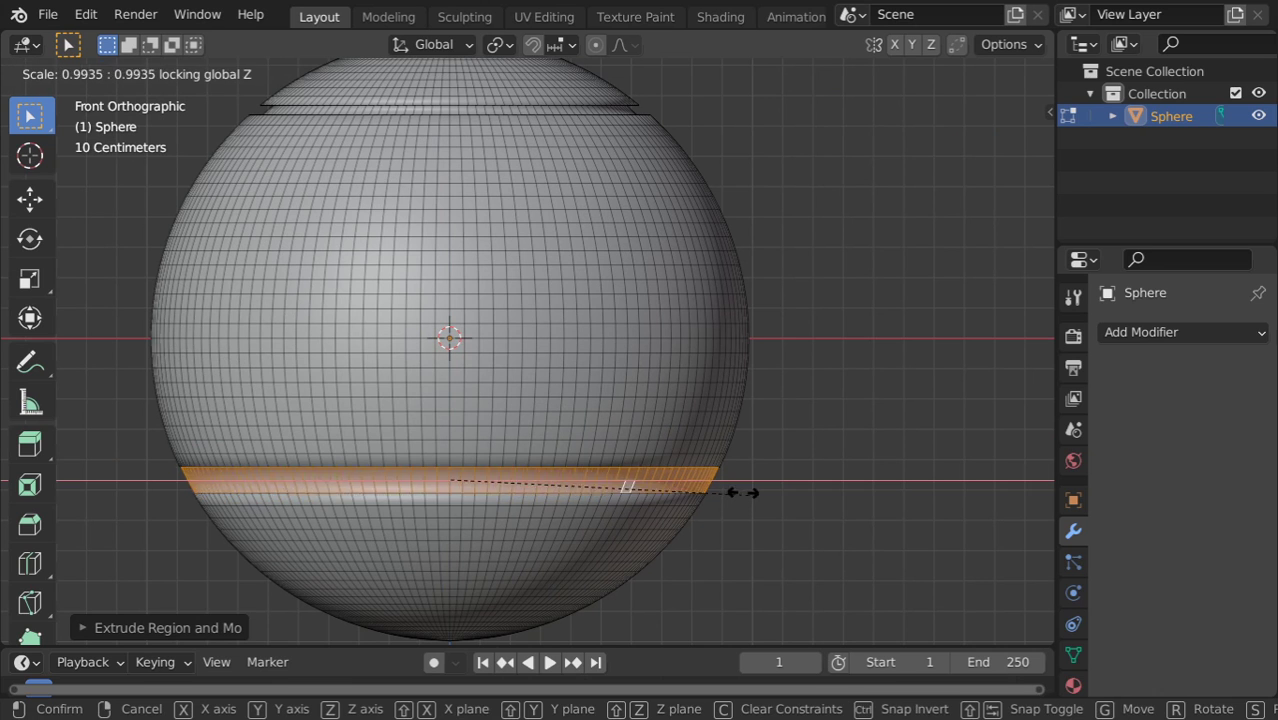
pyautogui.click(725, 491)
pyautogui.press('Tab')
pyautogui.scroll(-3, 706, 466)
pyautogui.scroll(3, 705, 470)
pyautogui.keyDown('shift'); pyautogui.moveTo(648, 402); pyautogui.dragTo(676, 427, button='middle'); pyautogui.keyUp('shift')
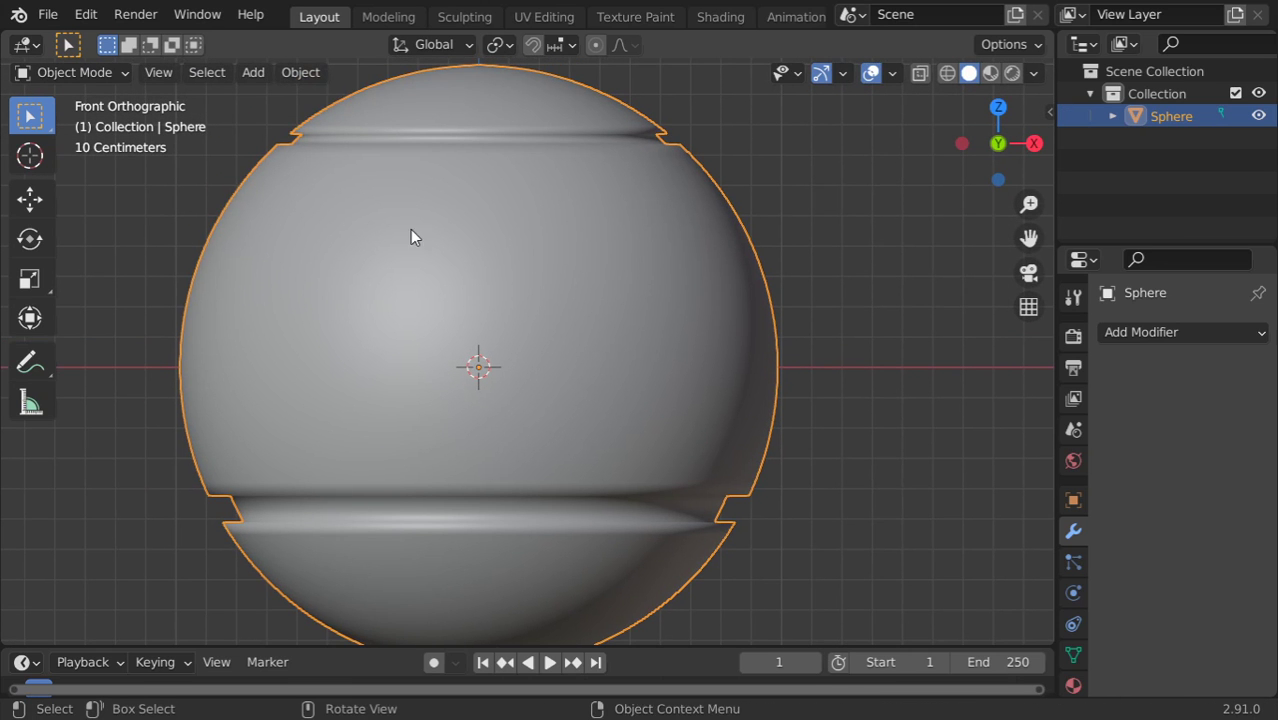
# Switch to the Annotate tool with stroke placement set to Surface
pyautogui.click(30, 366)
pyautogui.click(270, 44)
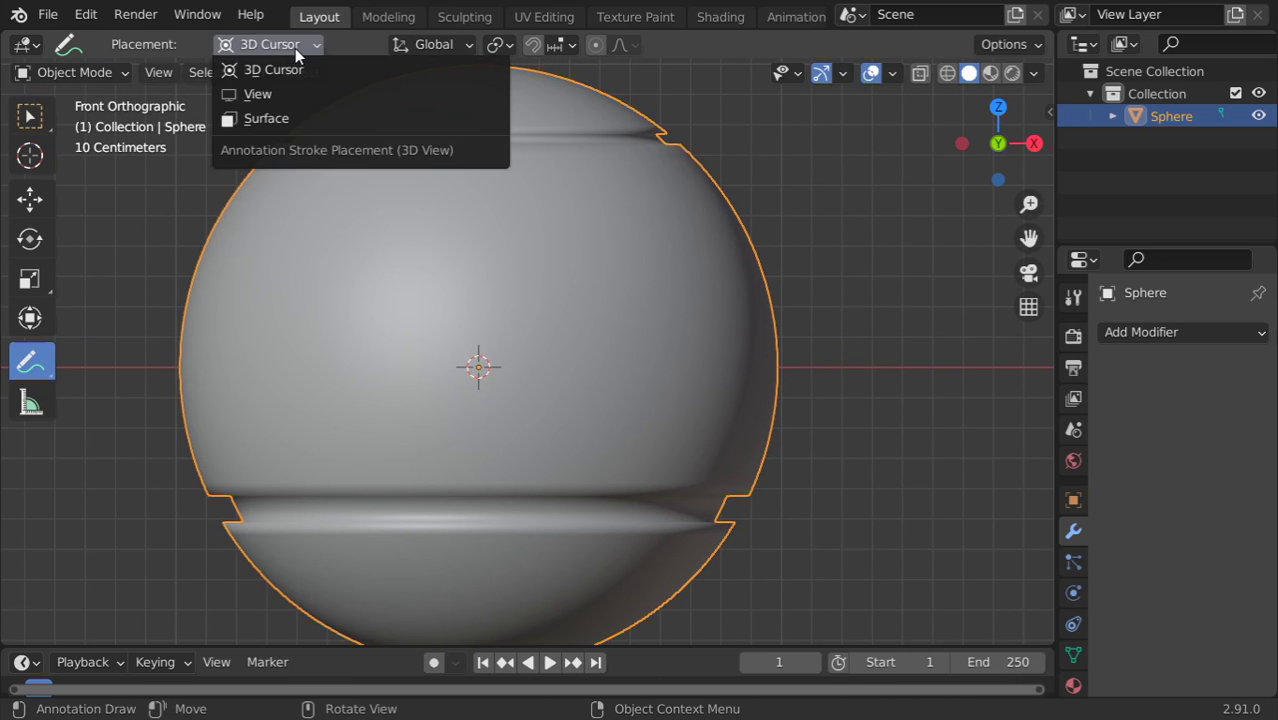
pyautogui.click(266, 119)
pyautogui.scroll(2, 618, 283)
pyautogui.scroll(2, 622, 271)
# Sketch the face panel, a round opening and the visor outlines, then return to Tweak
pyautogui.moveTo(709, 193)
pyautogui.mouseDown()
pyautogui.moveTo(384, 227)
pyautogui.moveTo(389, 288)
pyautogui.moveTo(300, 323)
pyautogui.moveTo(385, 303)
pyautogui.moveTo(327, 312)
pyautogui.moveTo(346, 317)
pyautogui.moveTo(260, 312)
pyautogui.moveTo(230, 358)
pyautogui.moveTo(236, 442)
pyautogui.moveTo(362, 466)
pyautogui.moveTo(682, 478)
pyautogui.moveTo(753, 468)
pyautogui.mouseUp()
pyautogui.moveTo(746, 417)
pyautogui.mouseDown()
pyautogui.moveTo(793, 408)
pyautogui.moveTo(765, 257)
pyautogui.moveTo(710, 206)
pyautogui.mouseUp()
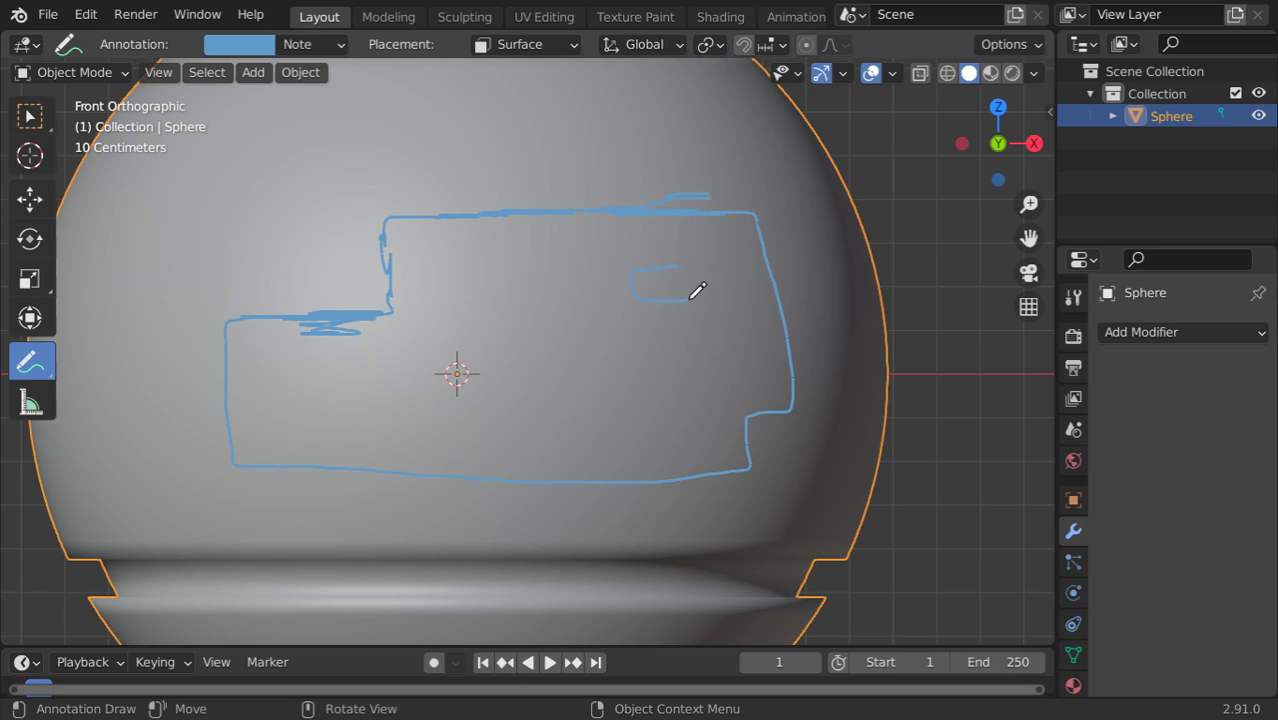
pyautogui.moveTo(458, 352)
pyautogui.mouseDown()
pyautogui.moveTo(402, 365)
pyautogui.moveTo(488, 374)
pyautogui.moveTo(434, 353)
pyautogui.mouseUp()
pyautogui.moveTo(356, 143)
pyautogui.mouseDown()
pyautogui.moveTo(370, 282)
pyautogui.moveTo(205, 297)
pyautogui.moveTo(214, 447)
pyautogui.mouseUp()
pyautogui.moveTo(134, 462)
pyautogui.mouseDown()
pyautogui.moveTo(127, 284)
pyautogui.moveTo(189, 200)
pyautogui.moveTo(359, 103)
pyautogui.moveTo(356, 146)
pyautogui.mouseUp()
pyautogui.keyDown('shift'); pyautogui.moveTo(650, 133); pyautogui.dragTo(546, 250, button='middle'); pyautogui.keyUp('shift')
pyautogui.moveTo(690, 203)
pyautogui.mouseDown()
pyautogui.moveTo(360, 221)
pyautogui.moveTo(359, 320)
pyautogui.moveTo(558, 322)
pyautogui.moveTo(728, 304)
pyautogui.moveTo(694, 199)
pyautogui.mouseUp()
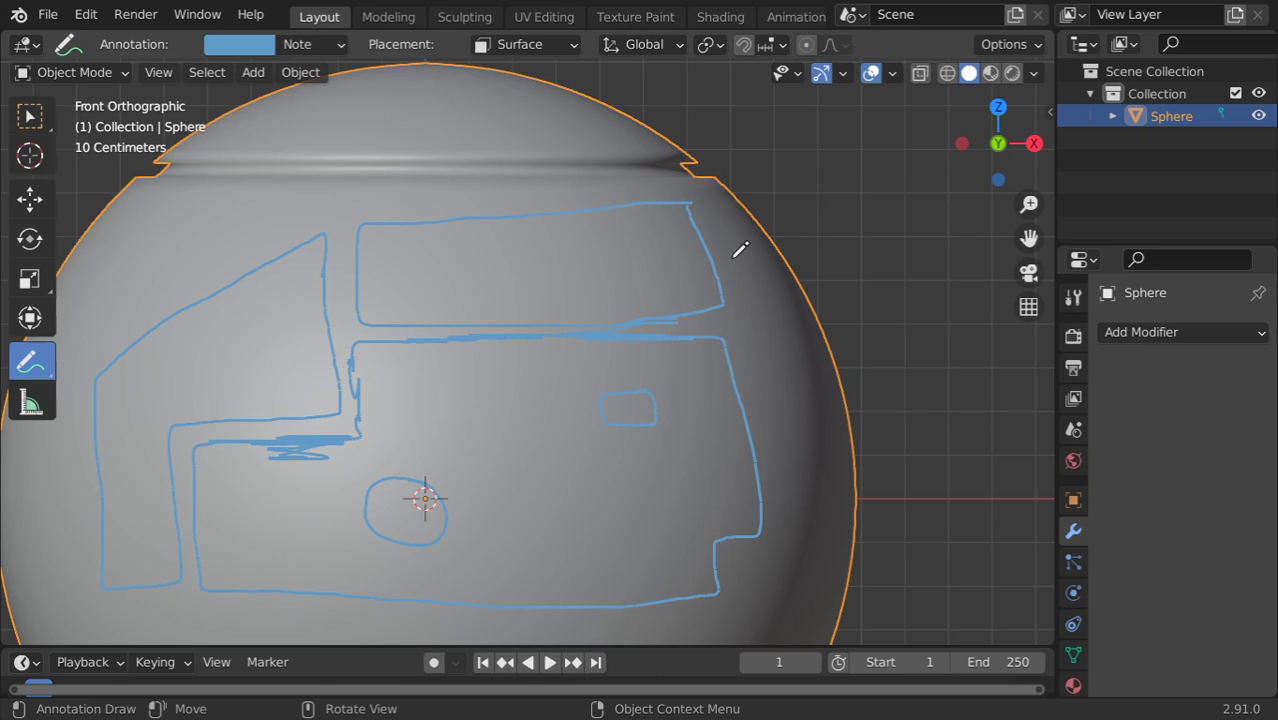
pyautogui.scroll(-2, 692, 353)
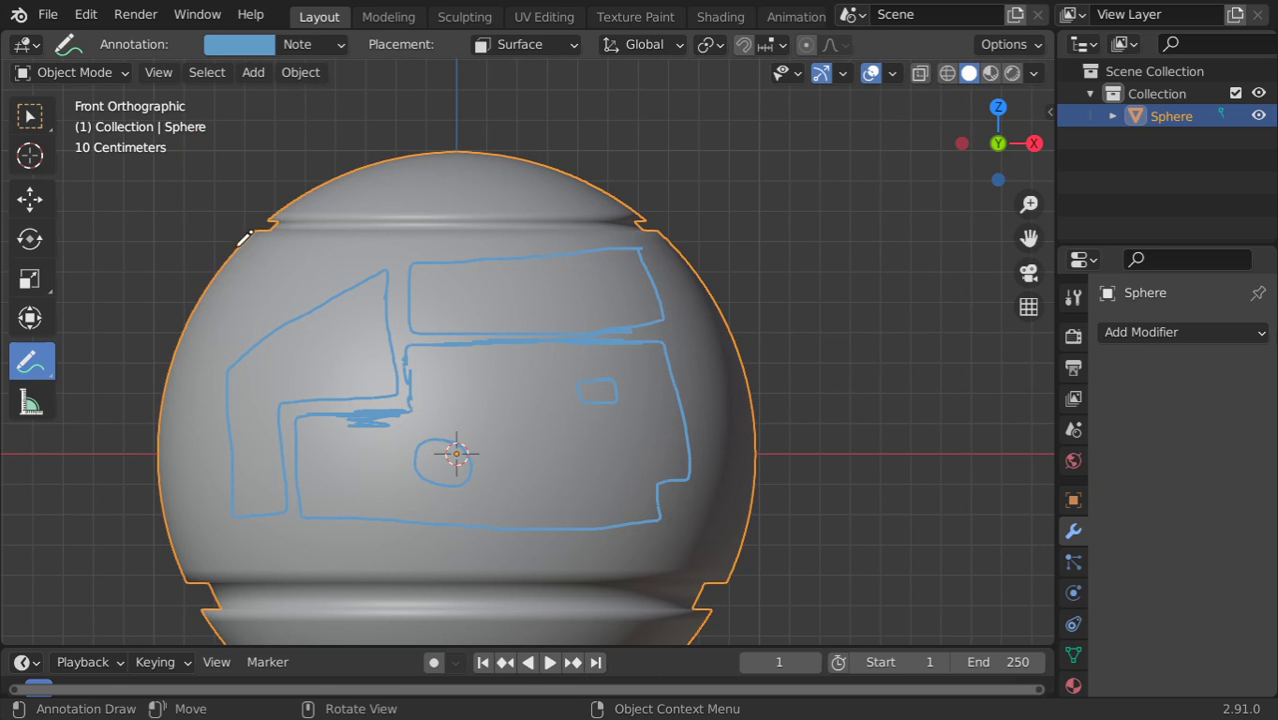
pyautogui.moveTo(30, 116); pyautogui.dragTo(100, 120)
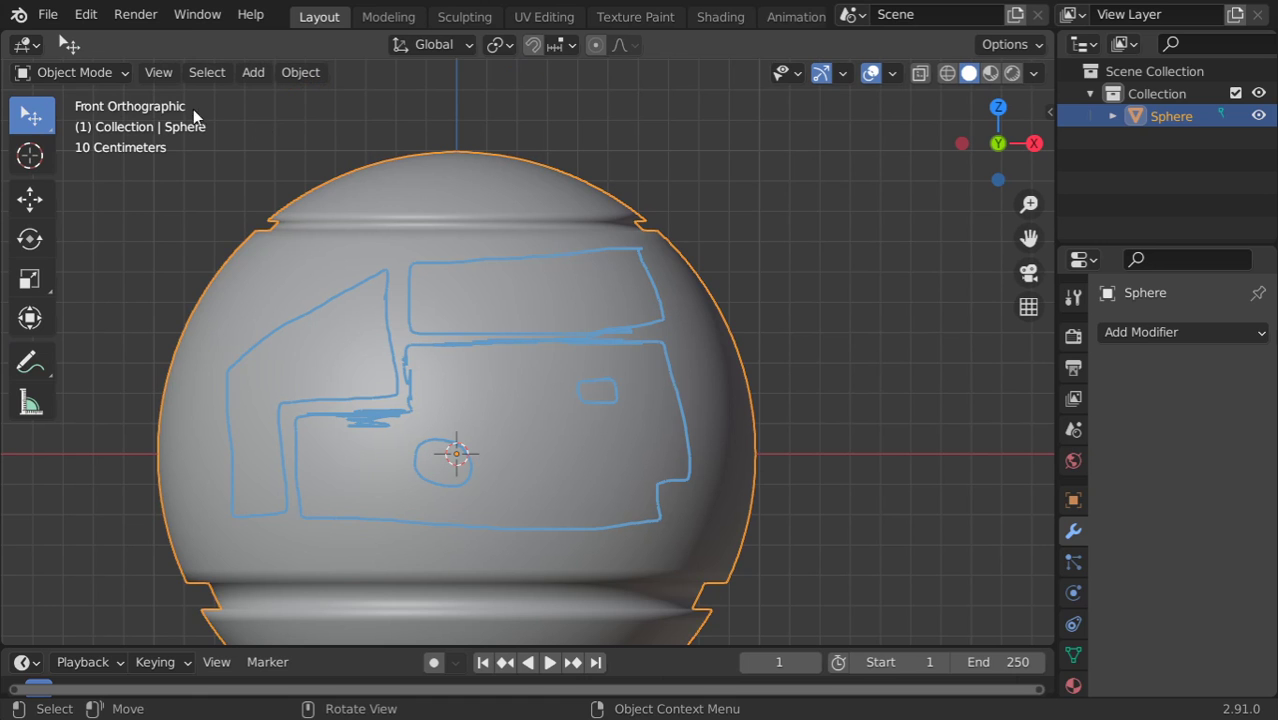
# Add a plane and enable snapping to Face with Project Individual Elements
pyautogui.hotkey('shift', 'a')
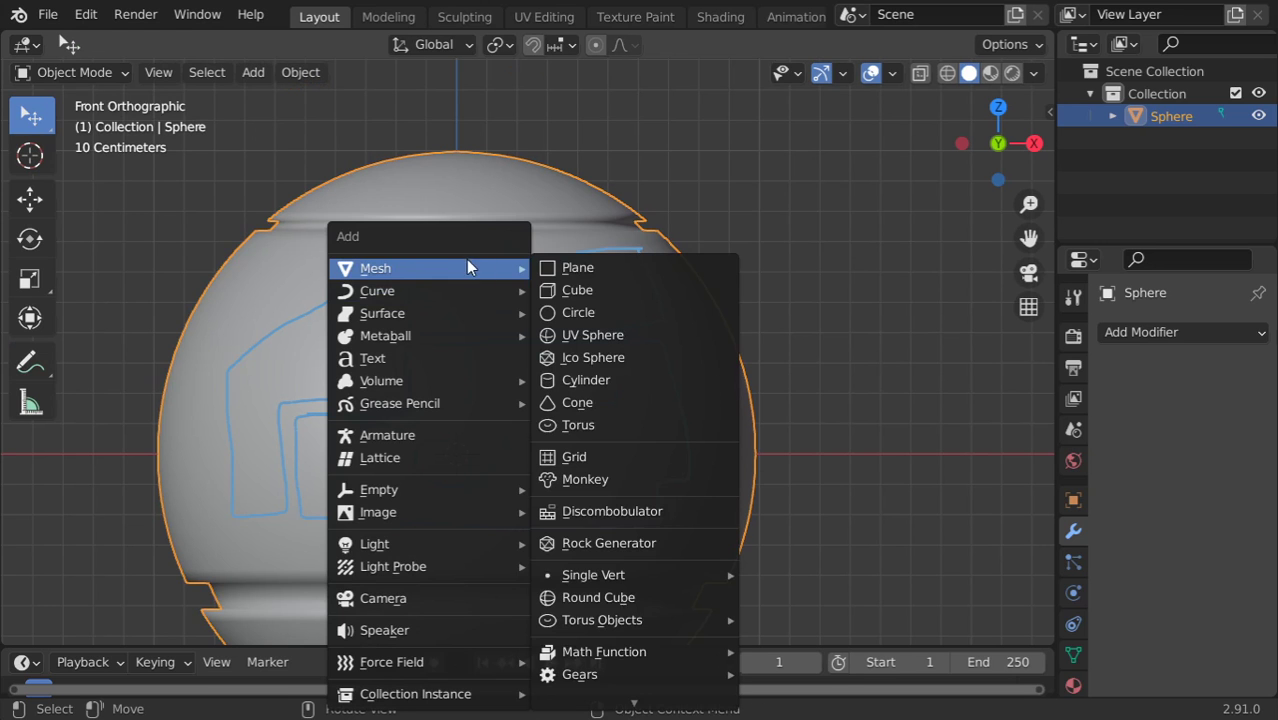
pyautogui.click(544, 268)
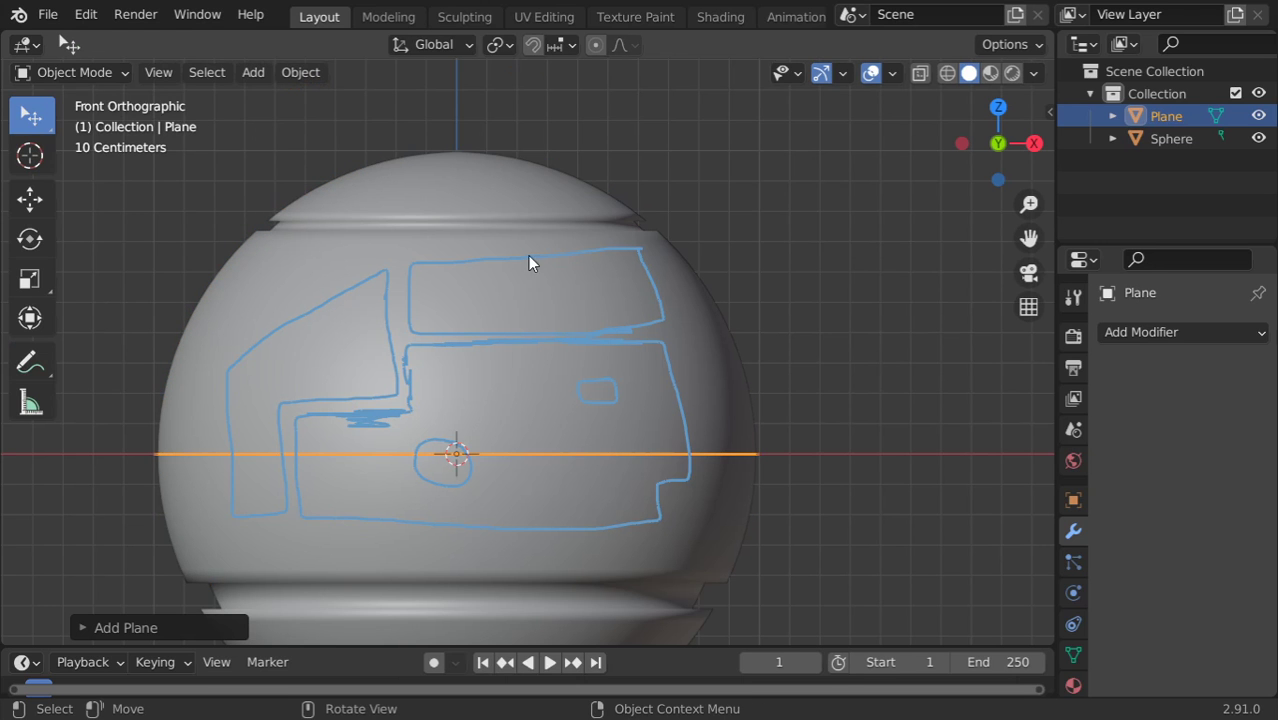
pyautogui.click(497, 44)
pyautogui.click(533, 44)
pyautogui.click(560, 44)
pyautogui.click(493, 180)
pyautogui.click(492, 376)
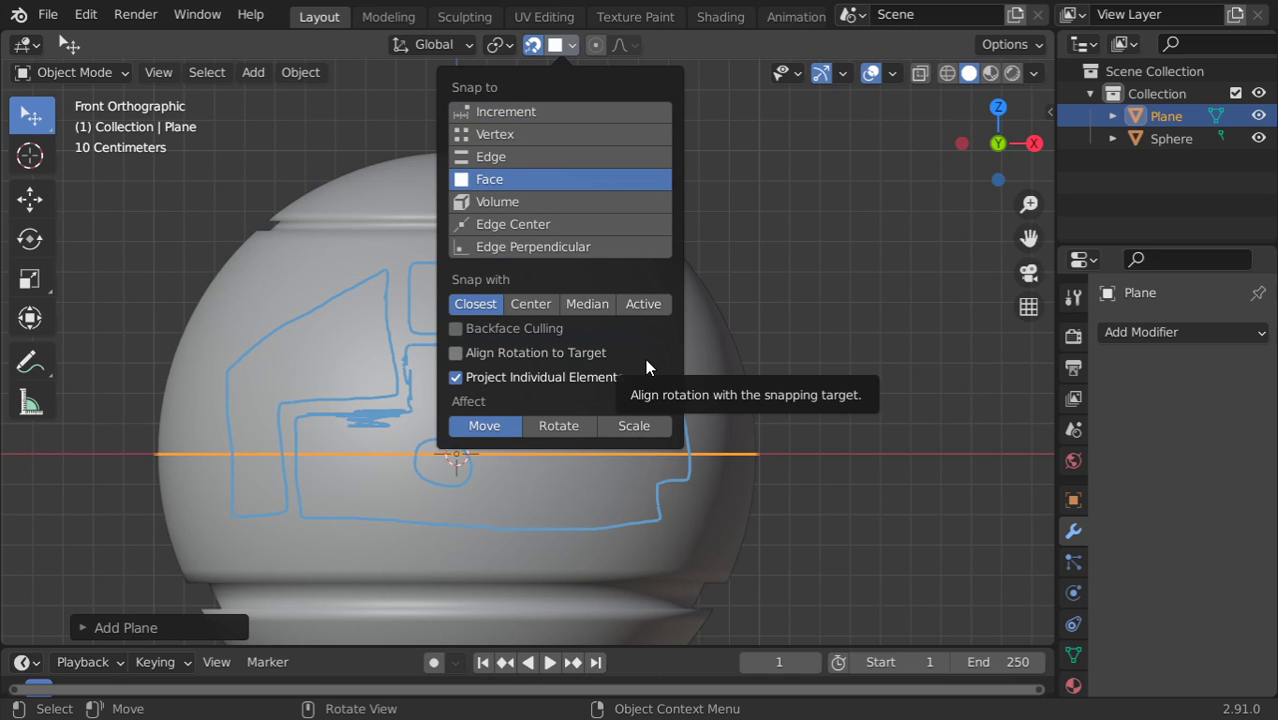
pyautogui.press('Escape')
# In vertex select mode, merge the plane's vertices at the 3D cursor and move the vertex
pyautogui.press('Tab')
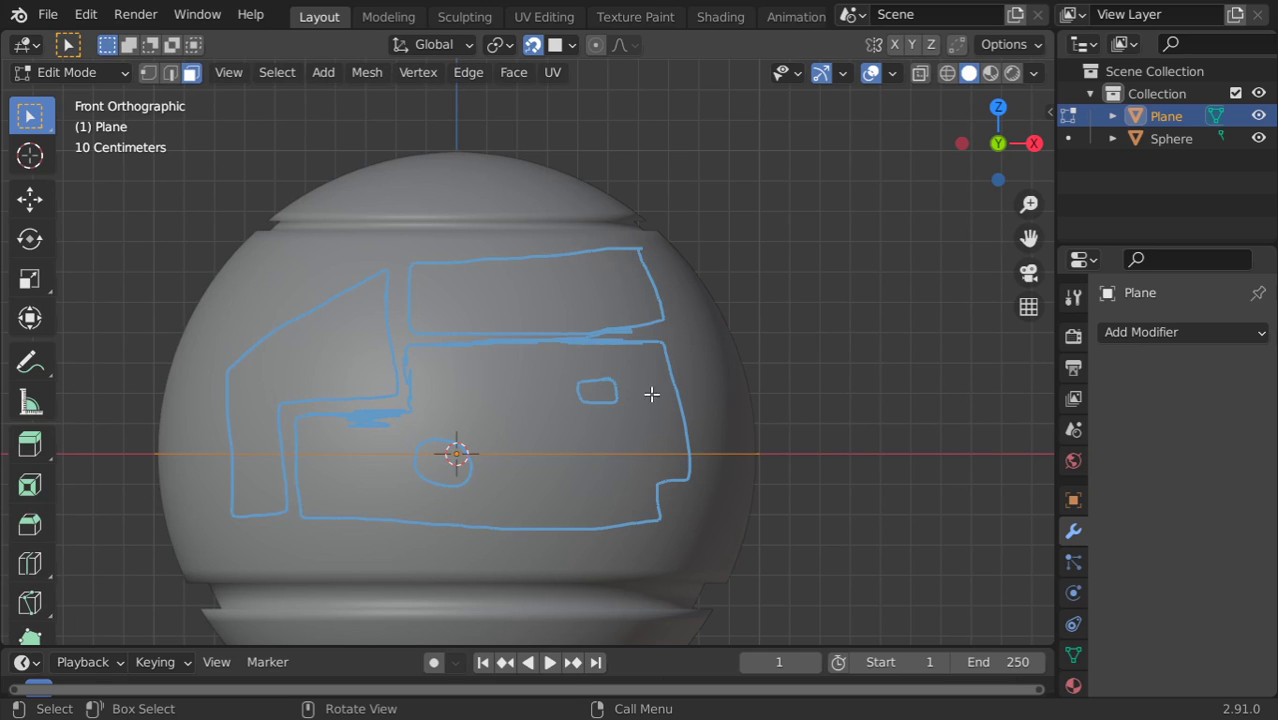
pyautogui.press('1')
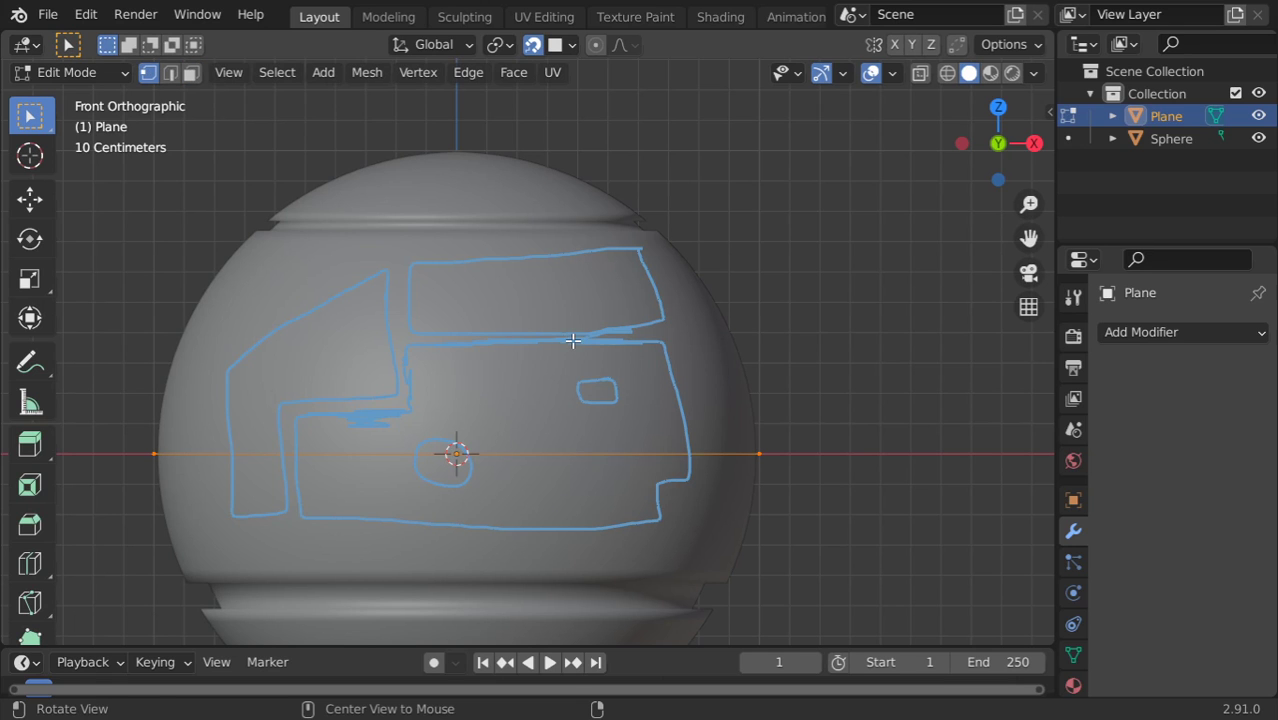
pyautogui.press('m')
pyautogui.click(560, 360)
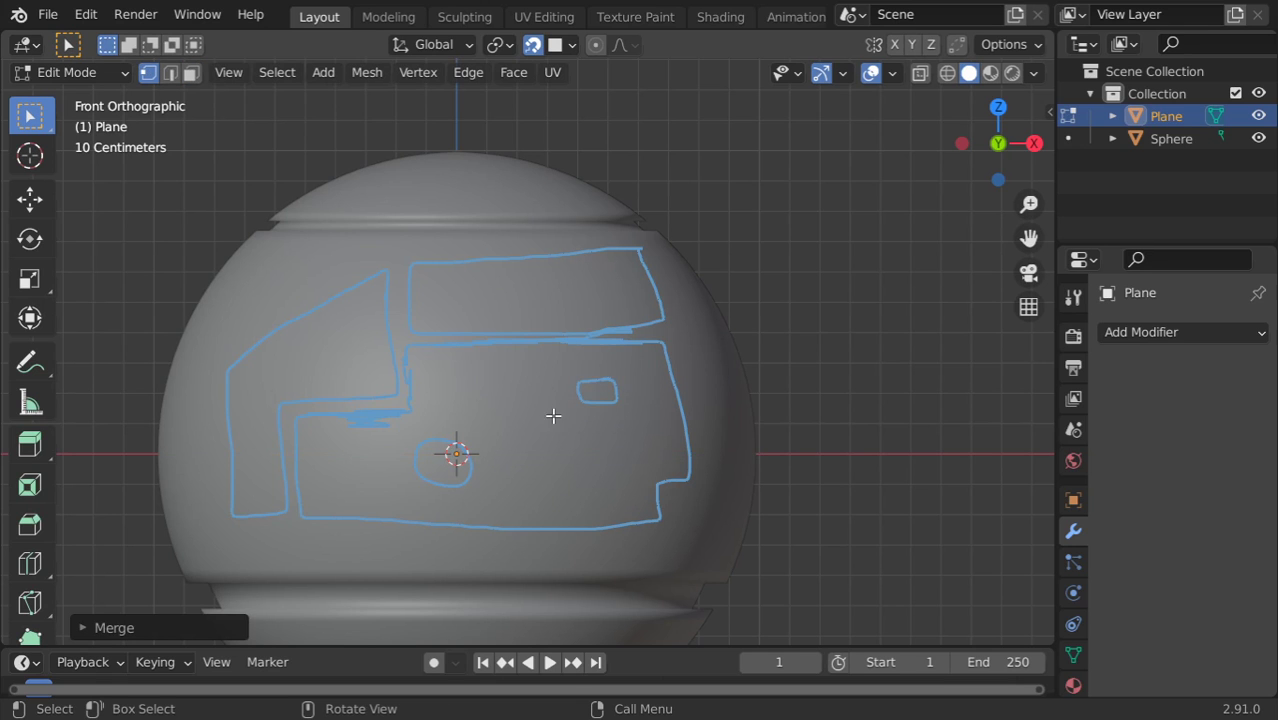
pyautogui.press('g')
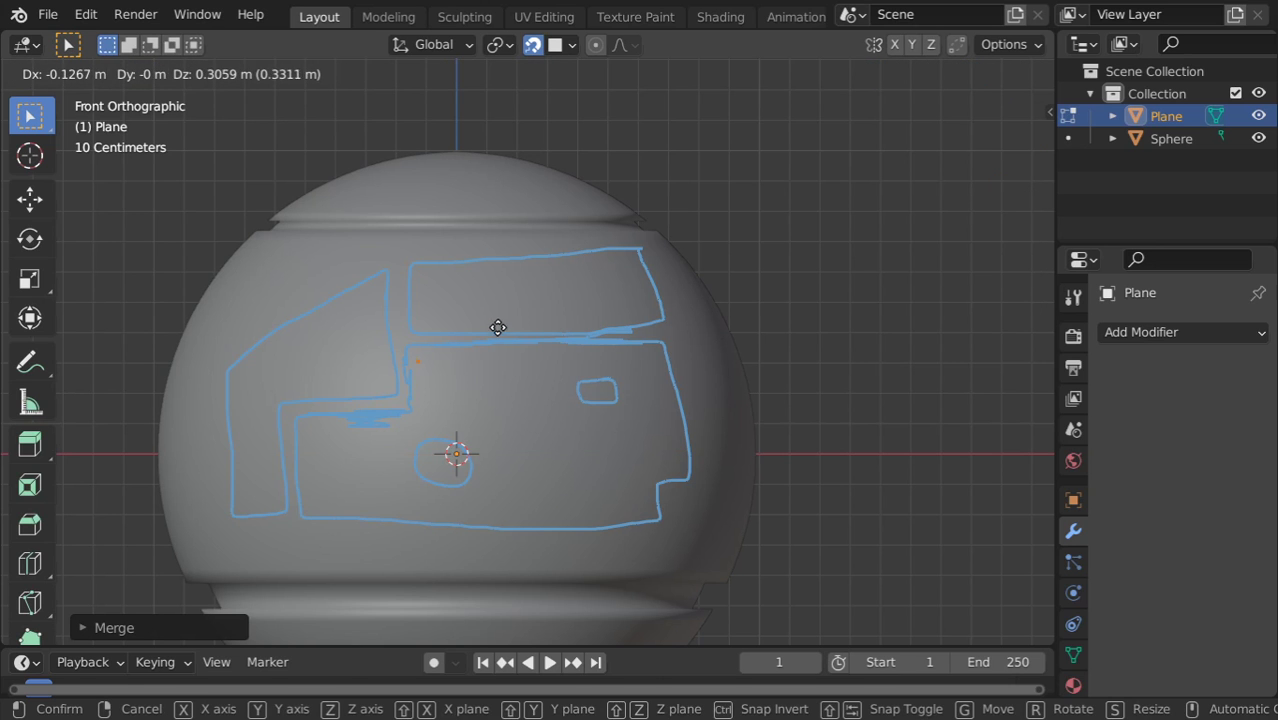
pyautogui.click(489, 313)
# Reposition the vertices in Right and Front views, undoing a stray extrude
pyautogui.press('KP_3')
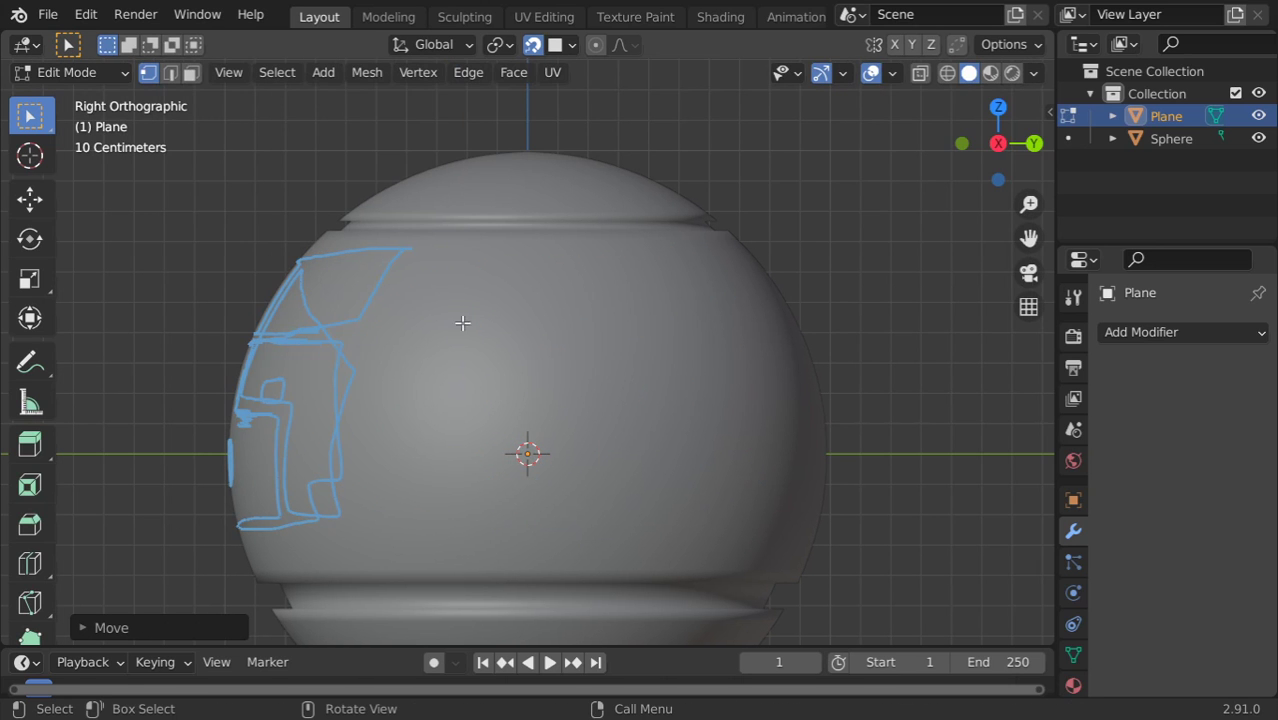
pyautogui.press('g')
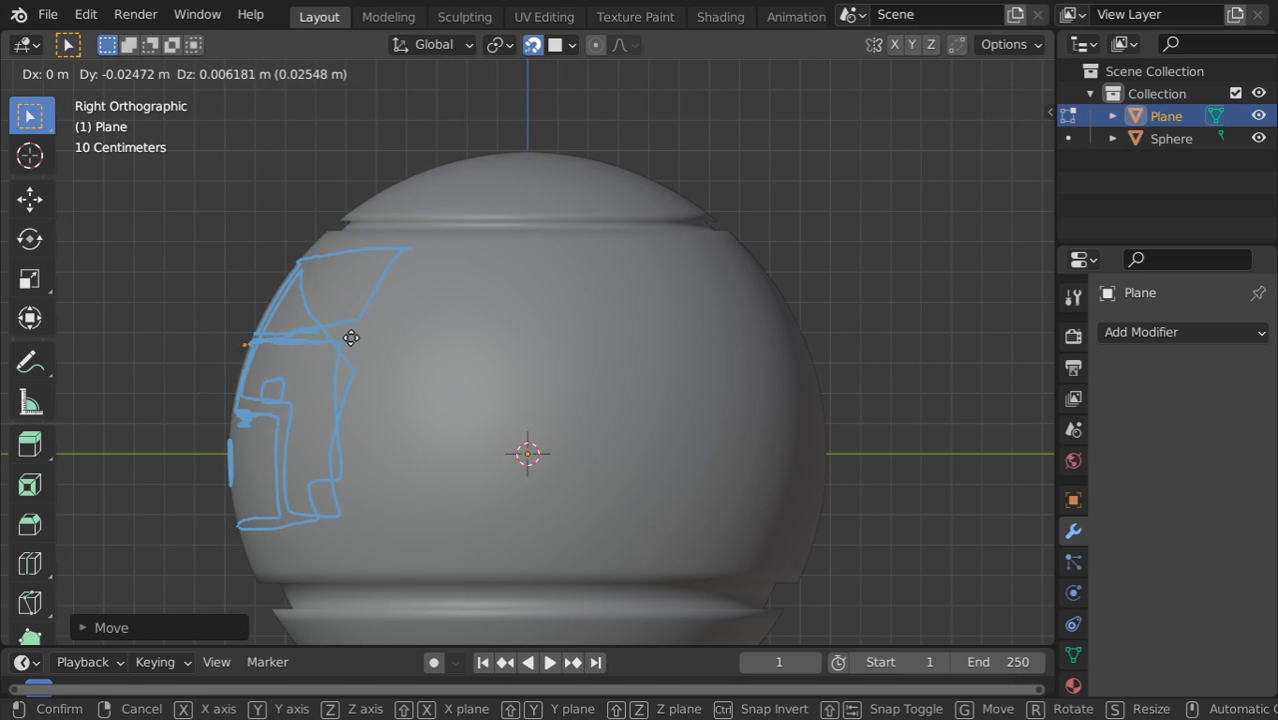
pyautogui.click(355, 333)
pyautogui.press('KP_1')
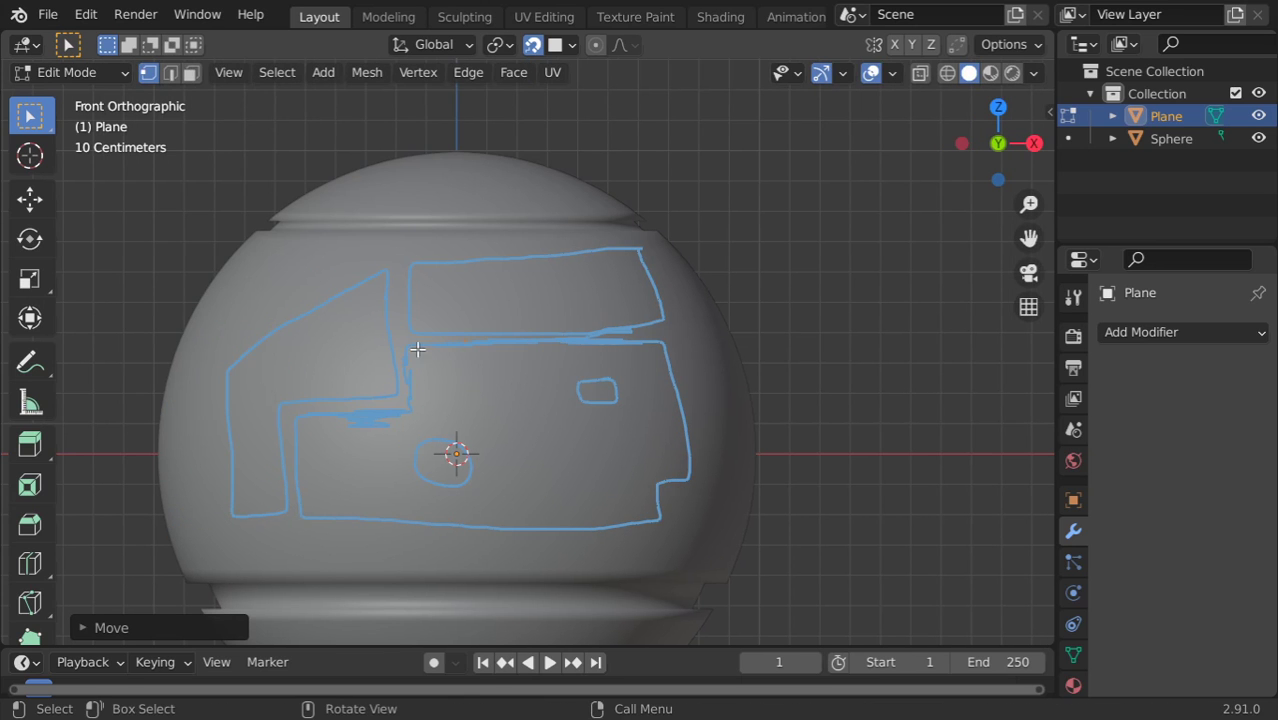
pyautogui.press('g')
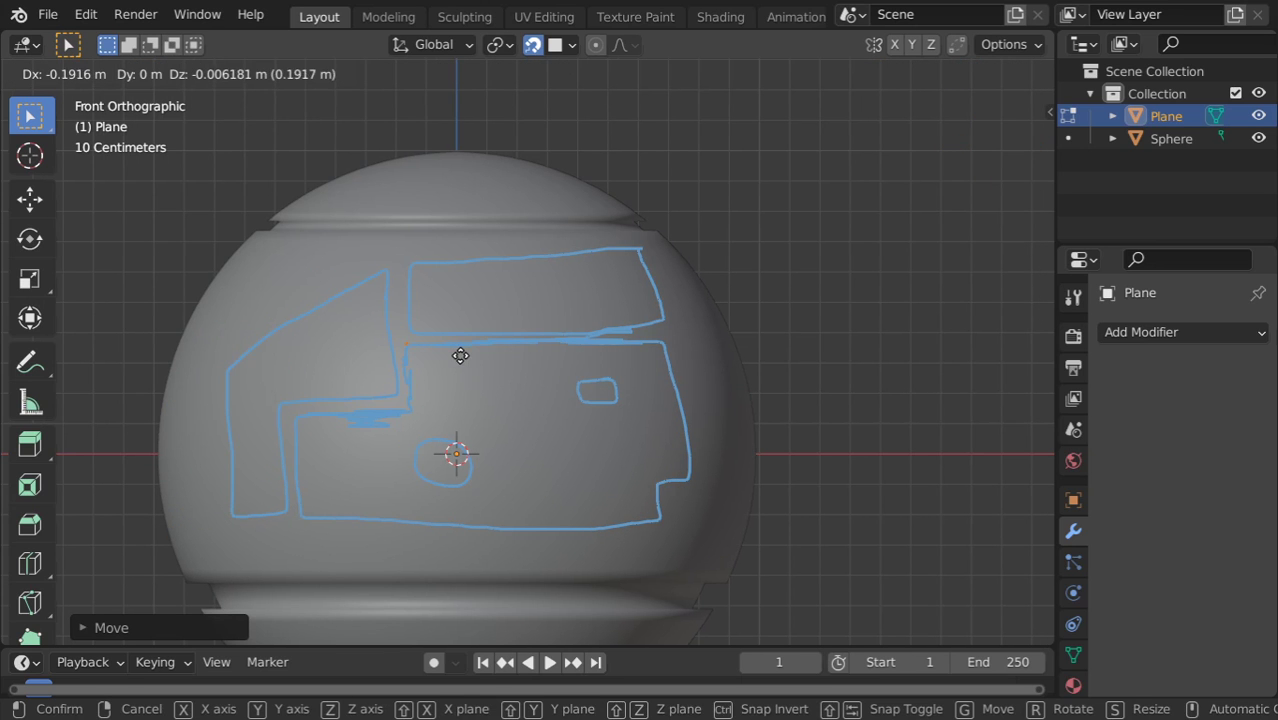
pyautogui.click(461, 357)
pyautogui.press('e')
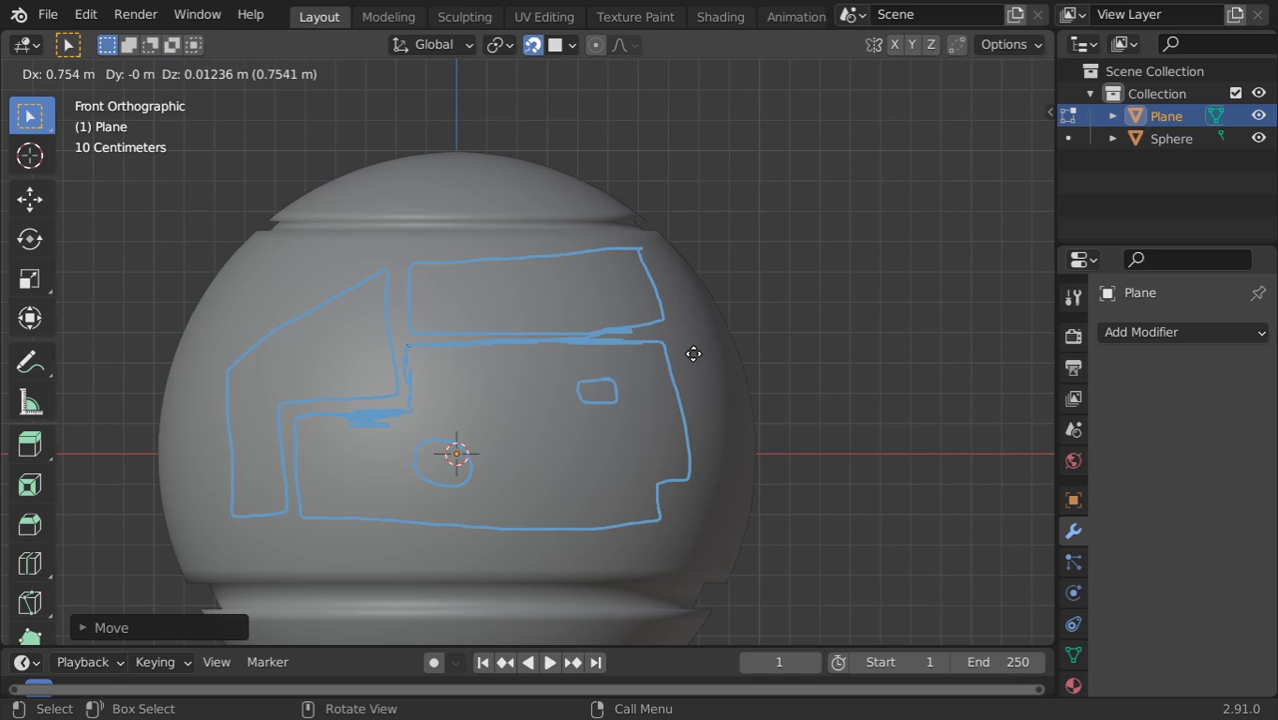
pyautogui.rightClick(715, 354)
pyautogui.hotkey('ctrl', 'z')
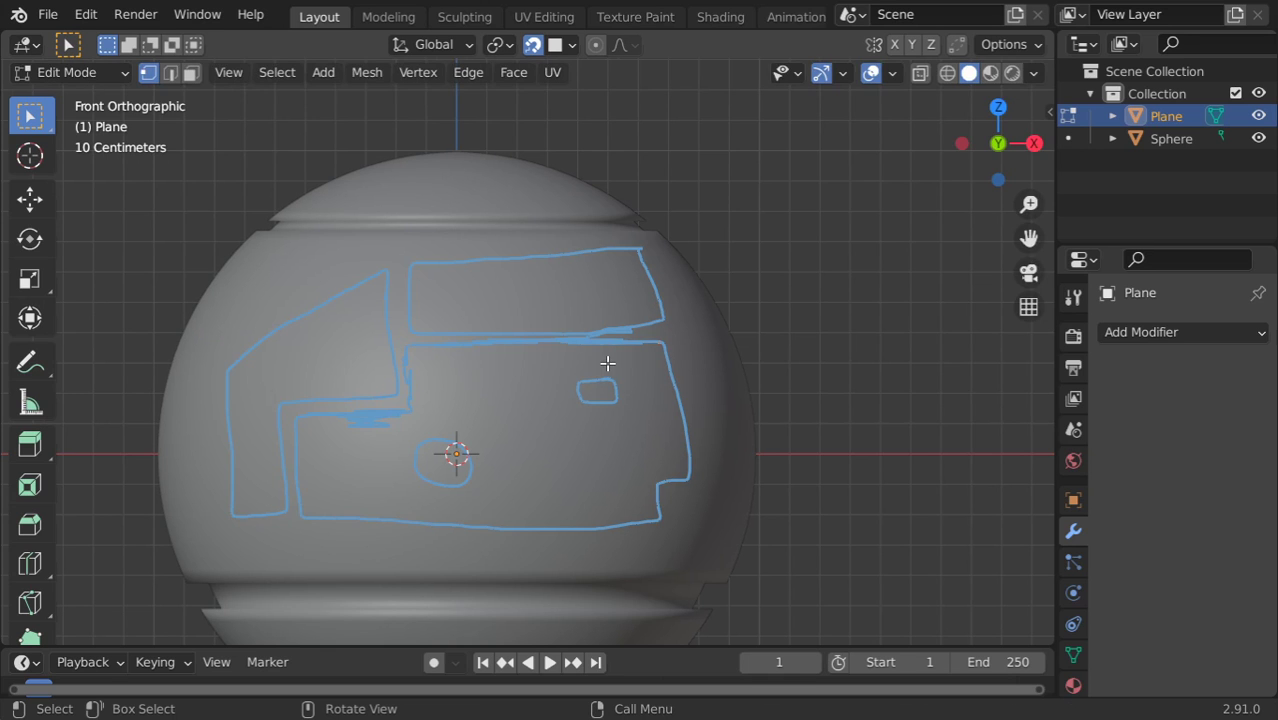
pyautogui.press('g')
pyautogui.press('z')
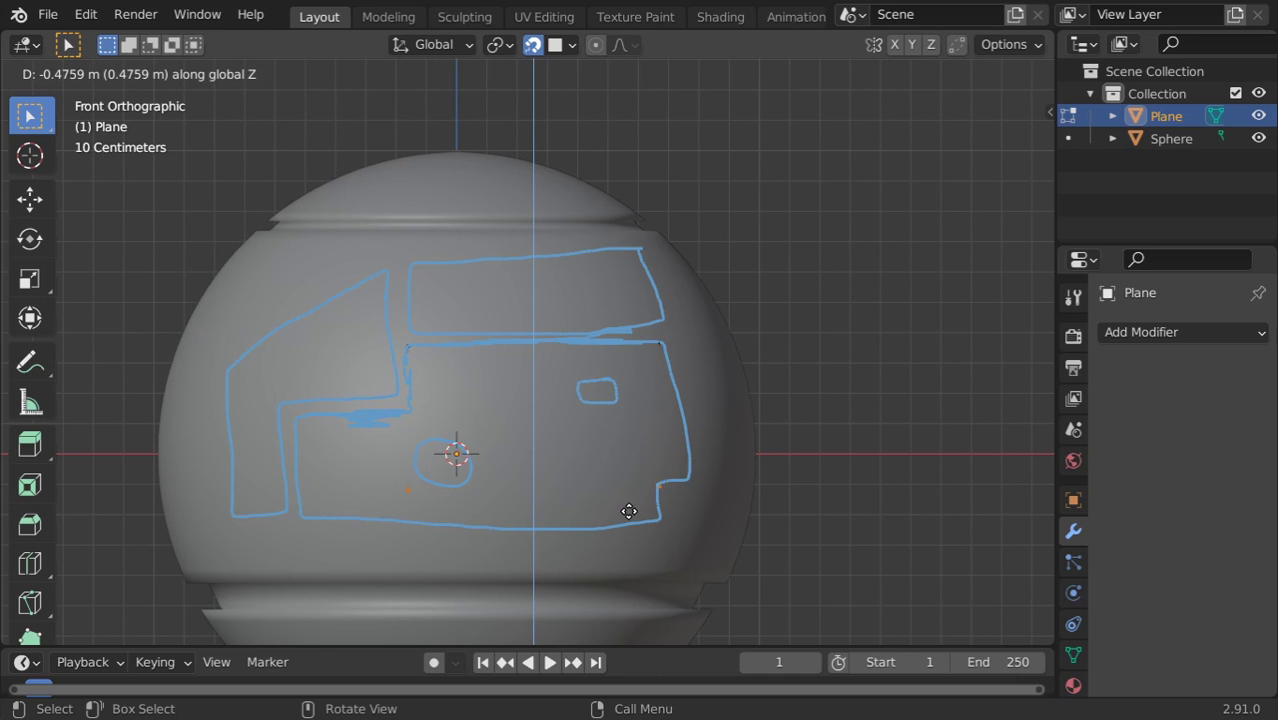
pyautogui.rightClick(628, 531)
# Turn on X-ray and cut a new edge loop into the plane
pyautogui.scroll(-2, 642, 481)
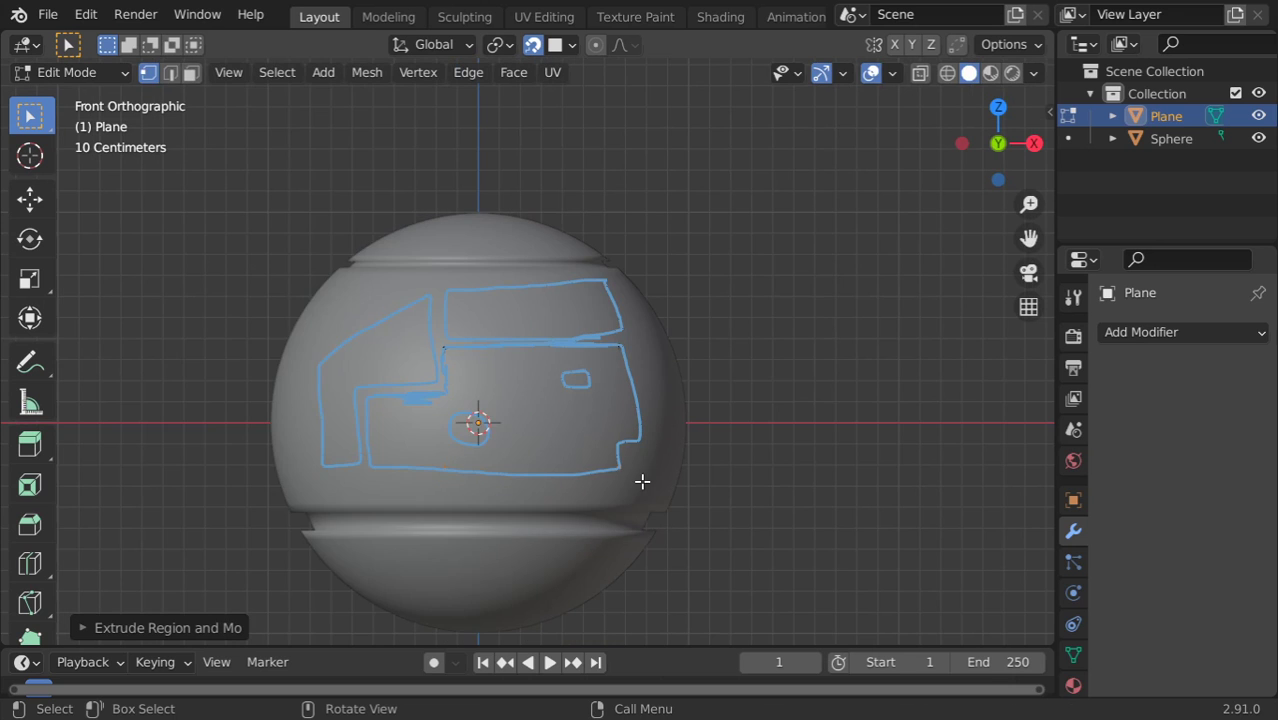
pyautogui.hotkey('shift', 'z')
pyautogui.scroll(1, 495, 430)
pyautogui.scroll(1, 491, 405)
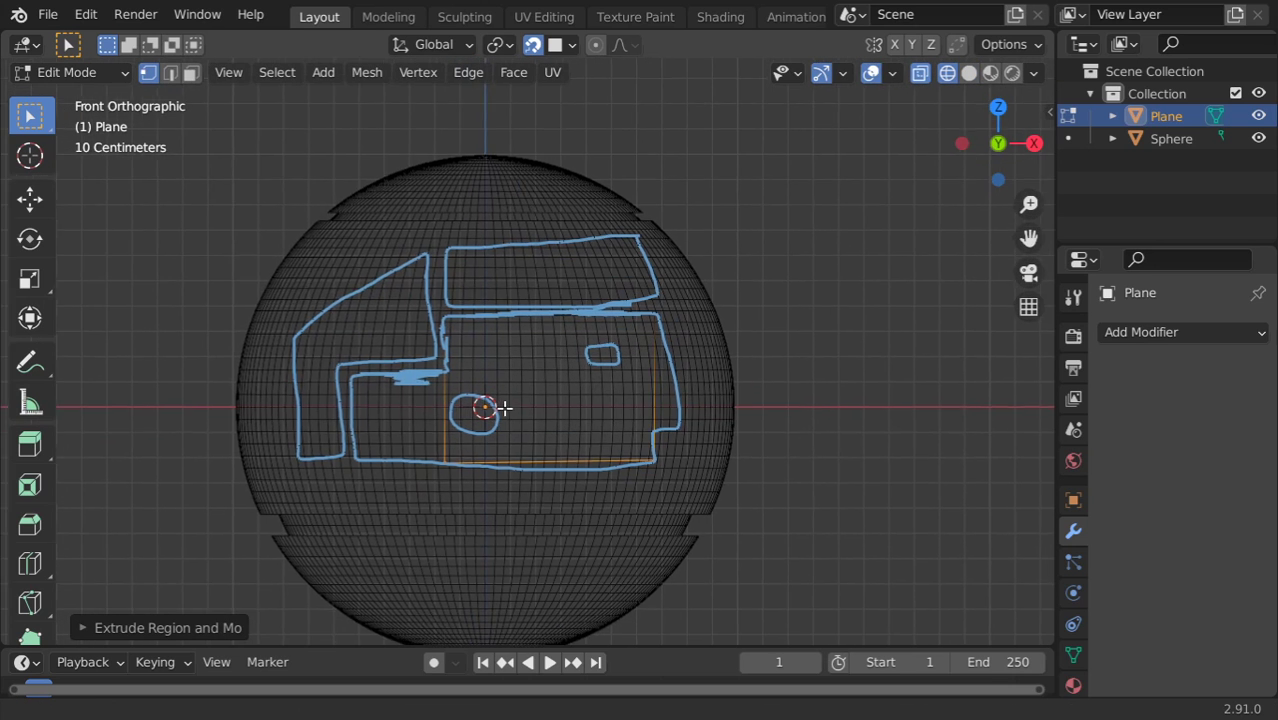
pyautogui.scroll(2, 506, 416)
pyautogui.hotkey('ctrl', 'r')
pyautogui.click(707, 452)
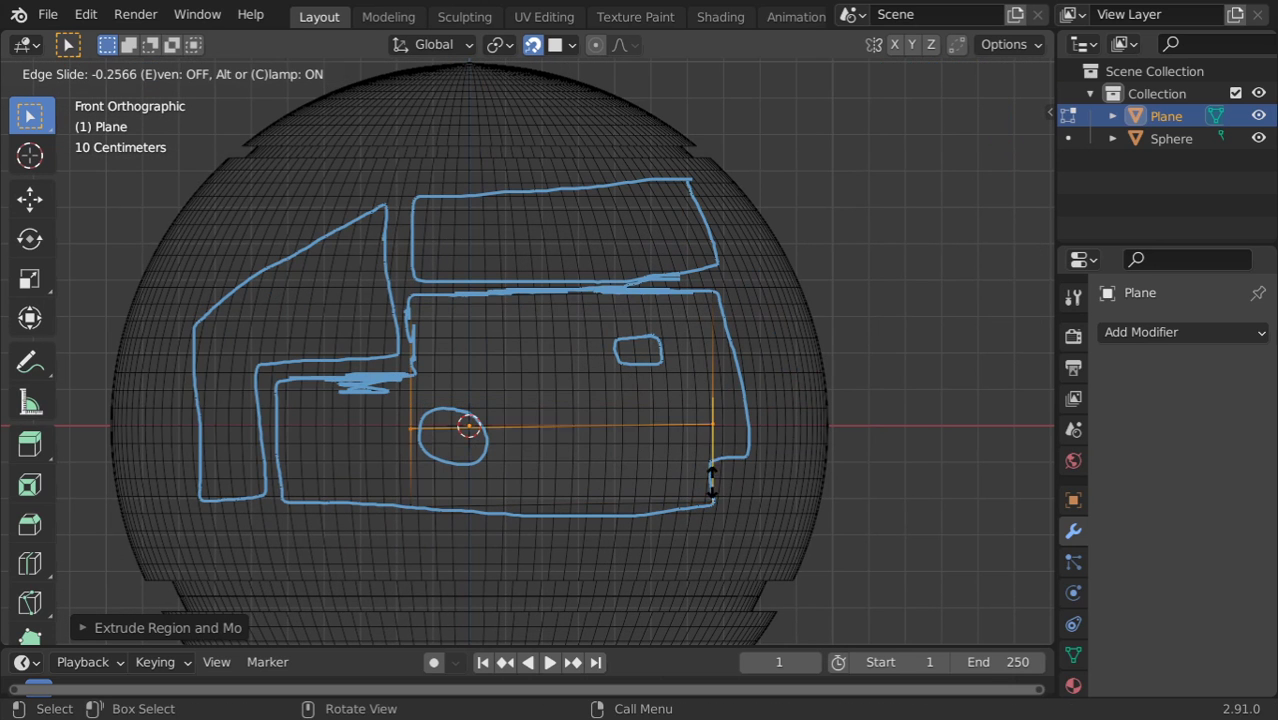
pyautogui.click(714, 513)
# Move the top-right vertex along X and extrude the right edge out to the panel outline
pyautogui.keyDown('shift'); pyautogui.click(718, 296); pyautogui.keyUp('shift')
pyautogui.click(719, 296)
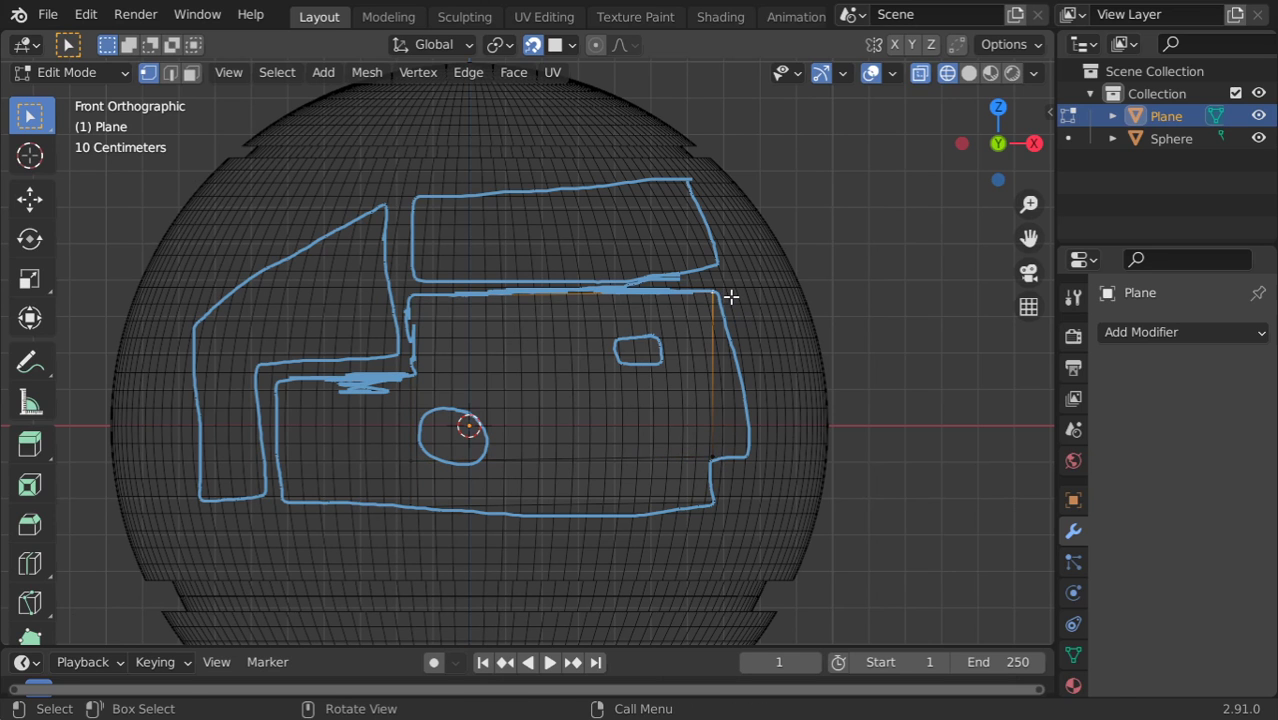
pyautogui.press('g')
pyautogui.press('x')
pyautogui.click(693, 294)
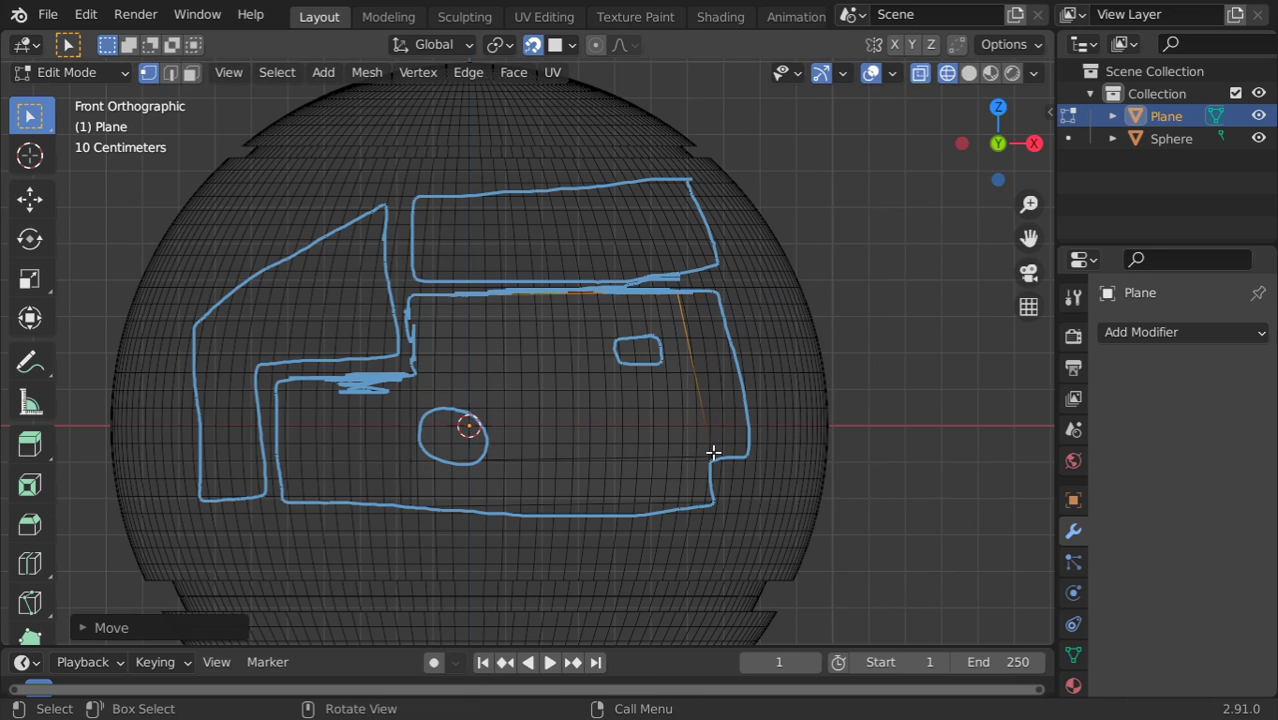
pyautogui.click(713, 454)
pyautogui.click(693, 294)
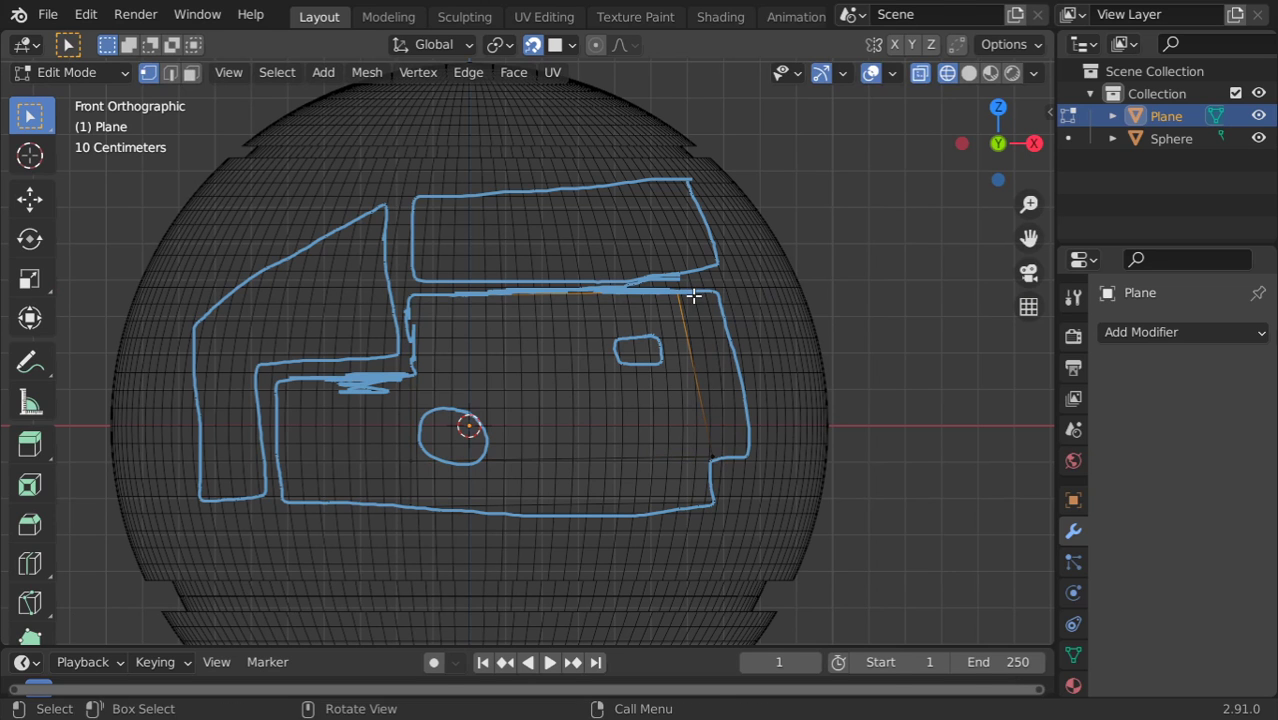
pyautogui.keyDown('shift'); pyautogui.click(711, 454); pyautogui.keyUp('shift')
pyautogui.press('e')
pyautogui.press('x')
pyautogui.click(754, 416)
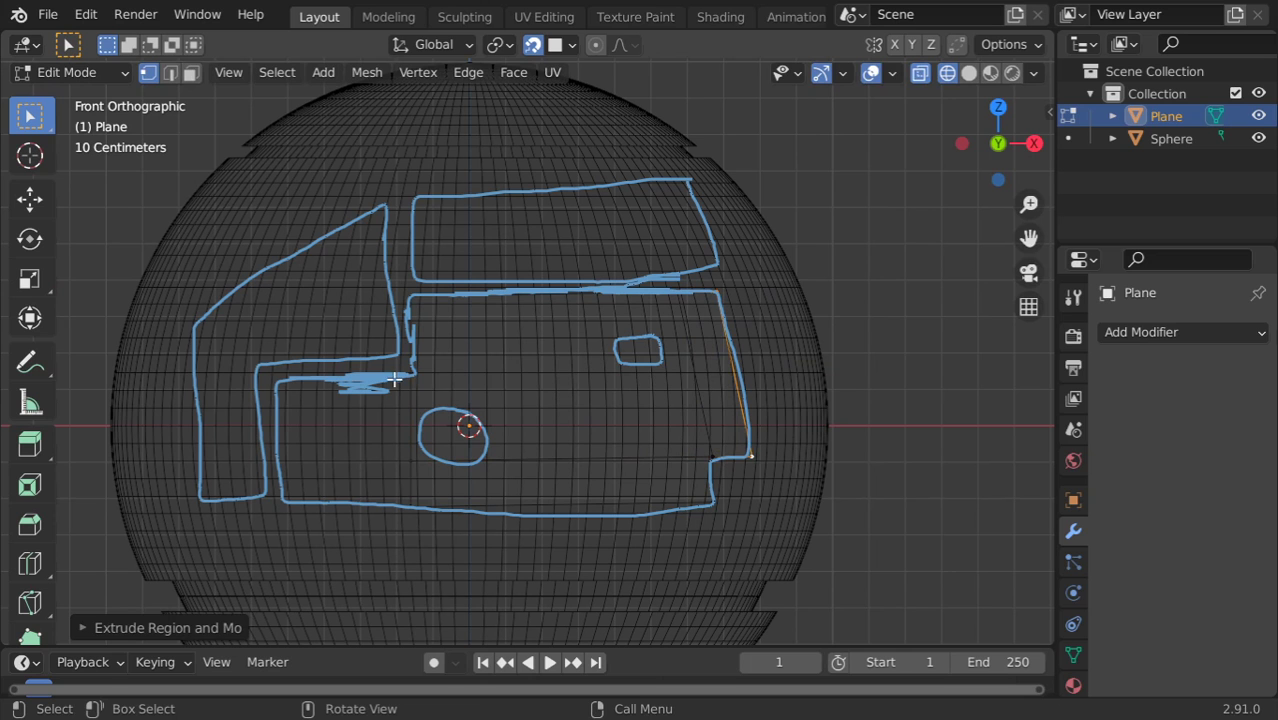
pyautogui.click(398, 379)
# Add another loop cut, move the bottom edges left along X, then exit X-ray and Edit Mode
pyautogui.hotkey('ctrl', 'r')
pyautogui.click(690, 388)
pyautogui.click(437, 374)
pyautogui.keyDown('shift'); pyautogui.click(405, 503); pyautogui.keyUp('shift')
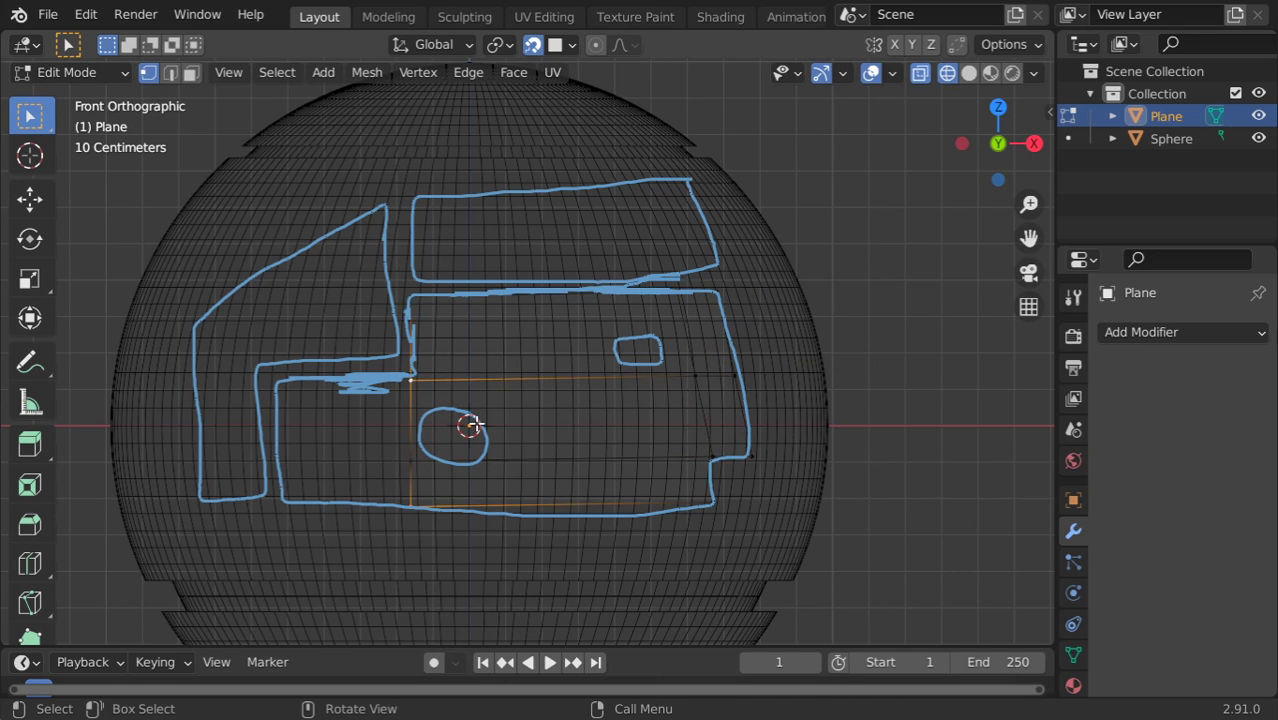
pyautogui.press('g')
pyautogui.press('x')
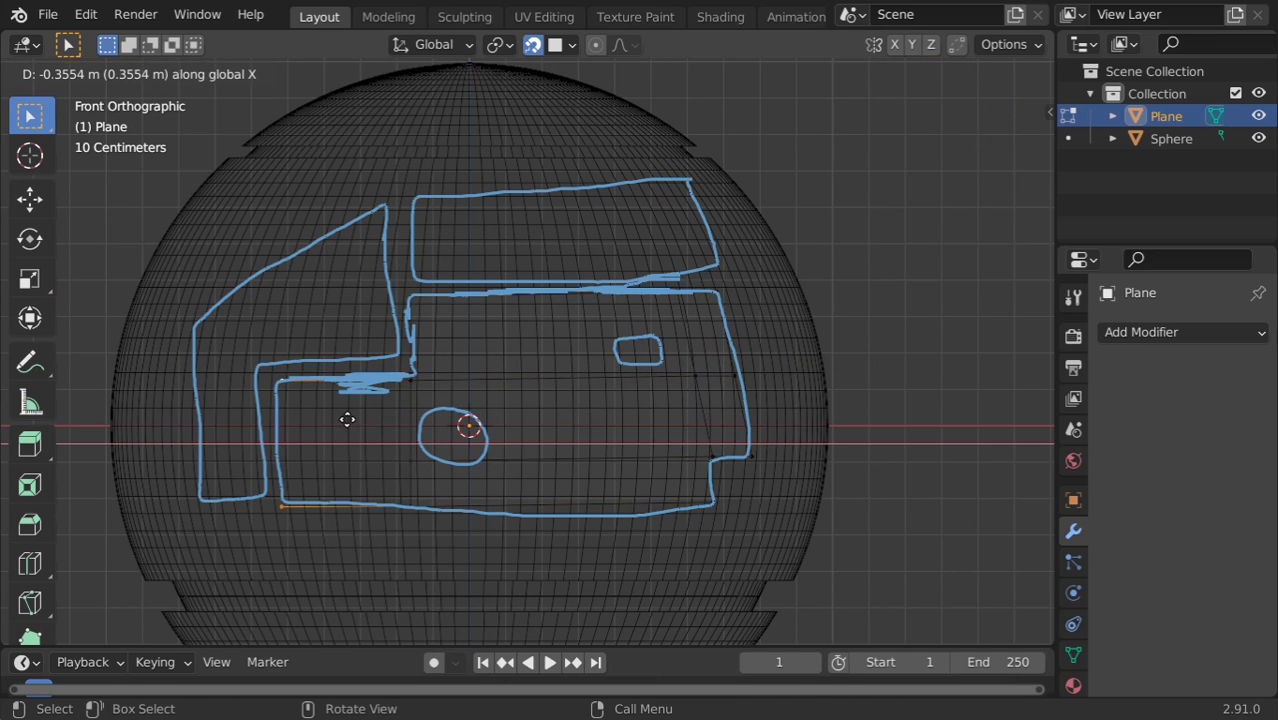
pyautogui.click(347, 420)
pyautogui.scroll(-2, 379, 416)
pyautogui.scroll(-3, 379, 416)
pyautogui.hotkey('shift', 'z')
pyautogui.press('Tab')
pyautogui.moveTo(688, 370)
pyautogui.mouseDown(button='middle')
pyautogui.moveTo(556, 422)
pyautogui.moveTo(713, 419)
pyautogui.moveTo(573, 422)
pyautogui.moveTo(646, 421)
pyautogui.mouseUp(button='middle')
# Add a Shrinkwrap modifier targeting the Sphere with a 0.01 m offset
pyautogui.press('KP_1')
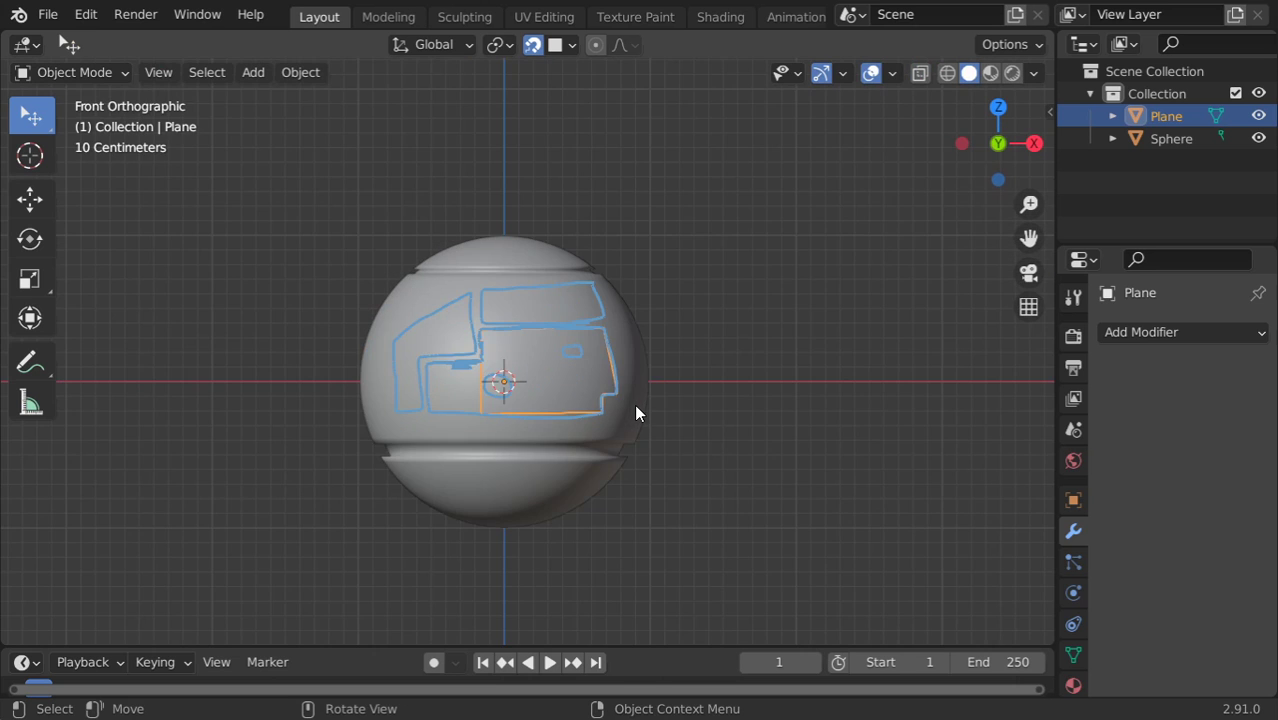
pyautogui.scroll(3, 620, 398)
pyautogui.press('Tab')
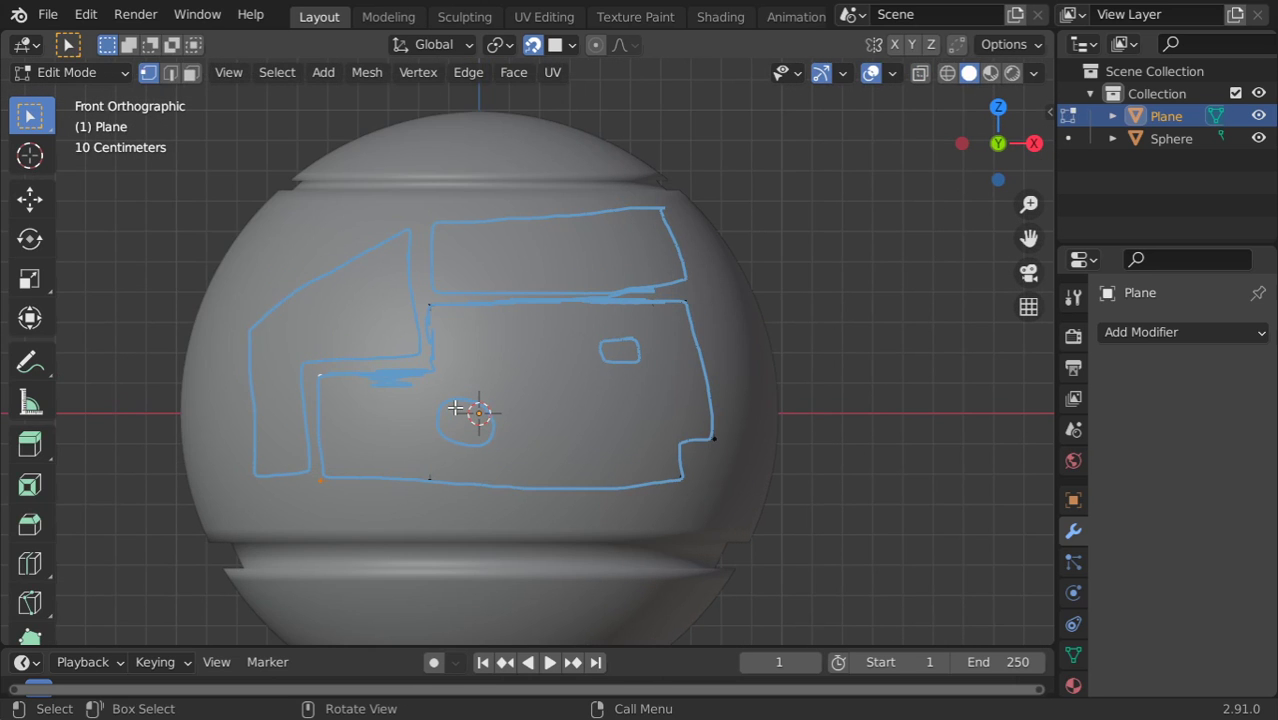
pyautogui.press('Tab')
pyautogui.scroll(-1, 678, 411)
pyautogui.click(1180, 332)
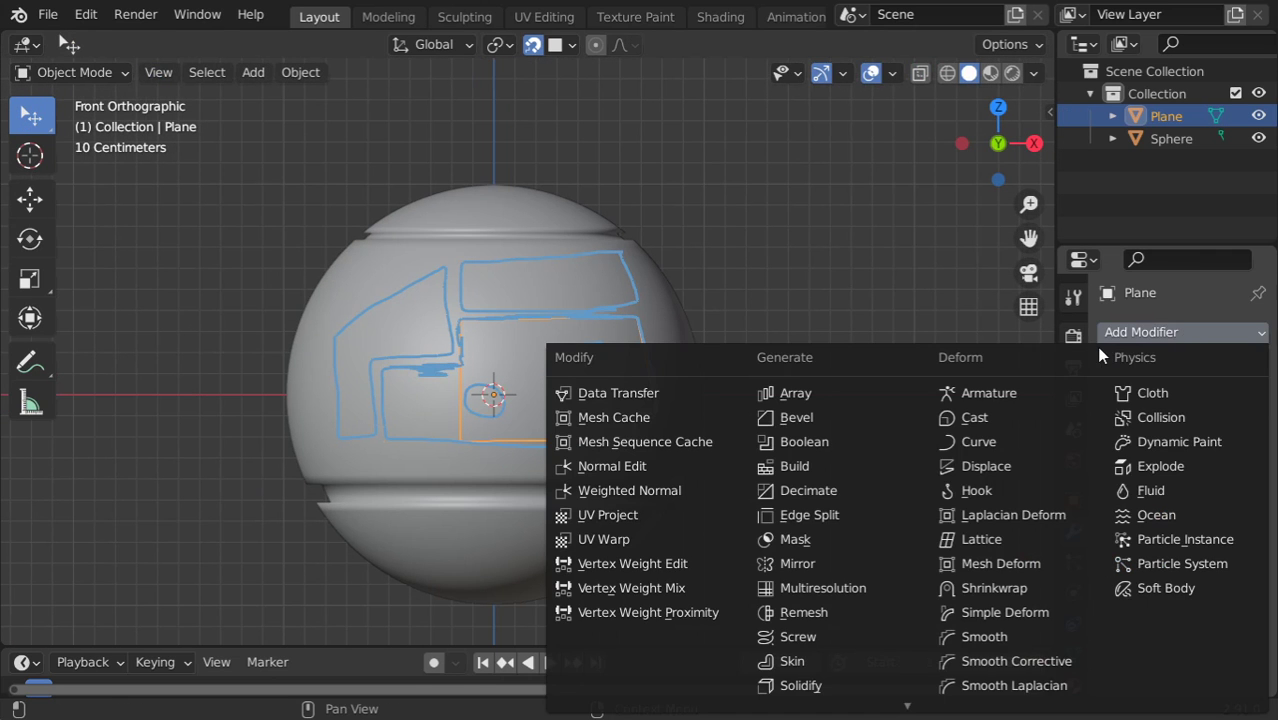
pyautogui.scroll(-1, 1000, 688)
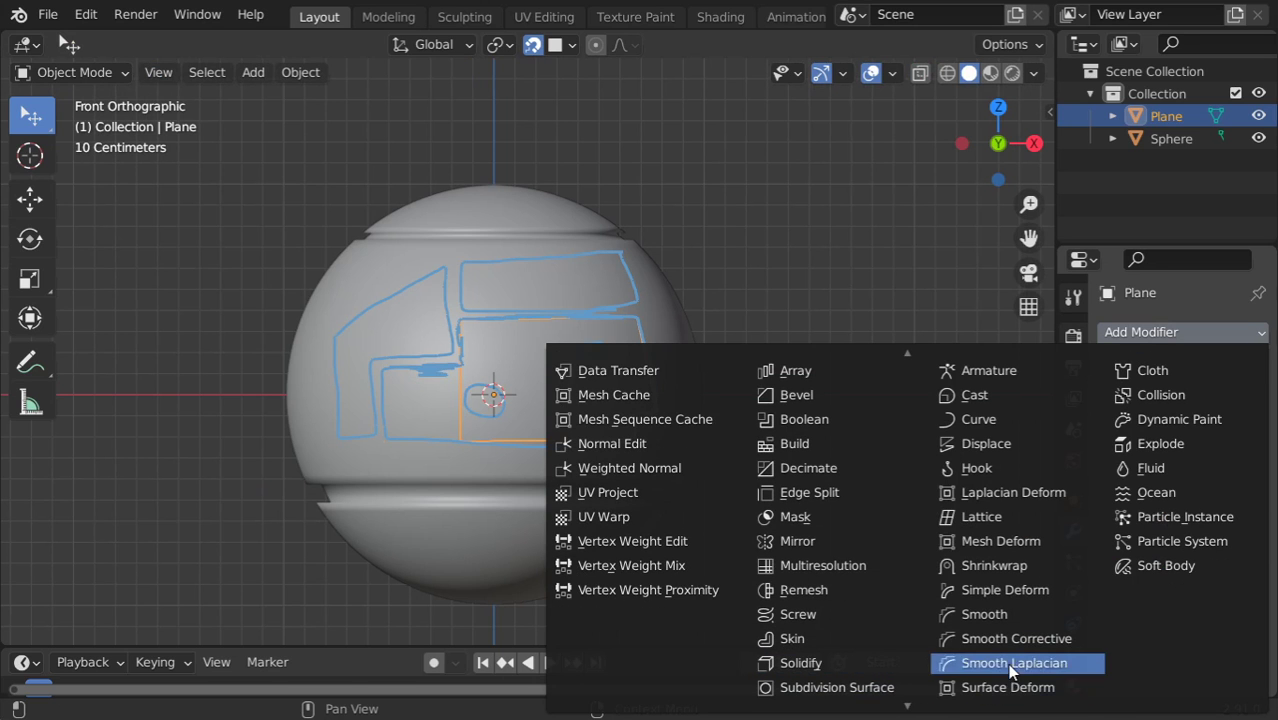
pyautogui.click(995, 565)
pyautogui.click(1195, 456)
pyautogui.click(1126, 487)
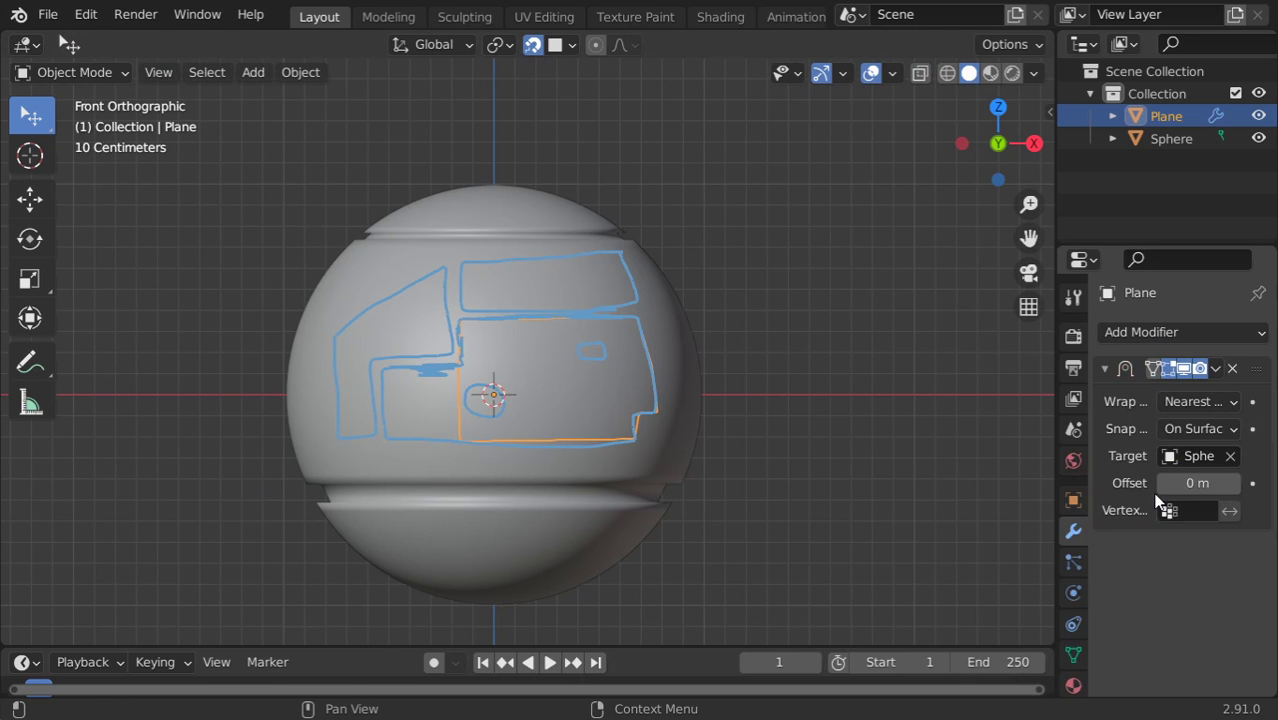
pyautogui.click(1233, 484)
pyautogui.click(1108, 368)
# Add a Solidify modifier and flip its offset from -1 to 1
pyautogui.click(1133, 334)
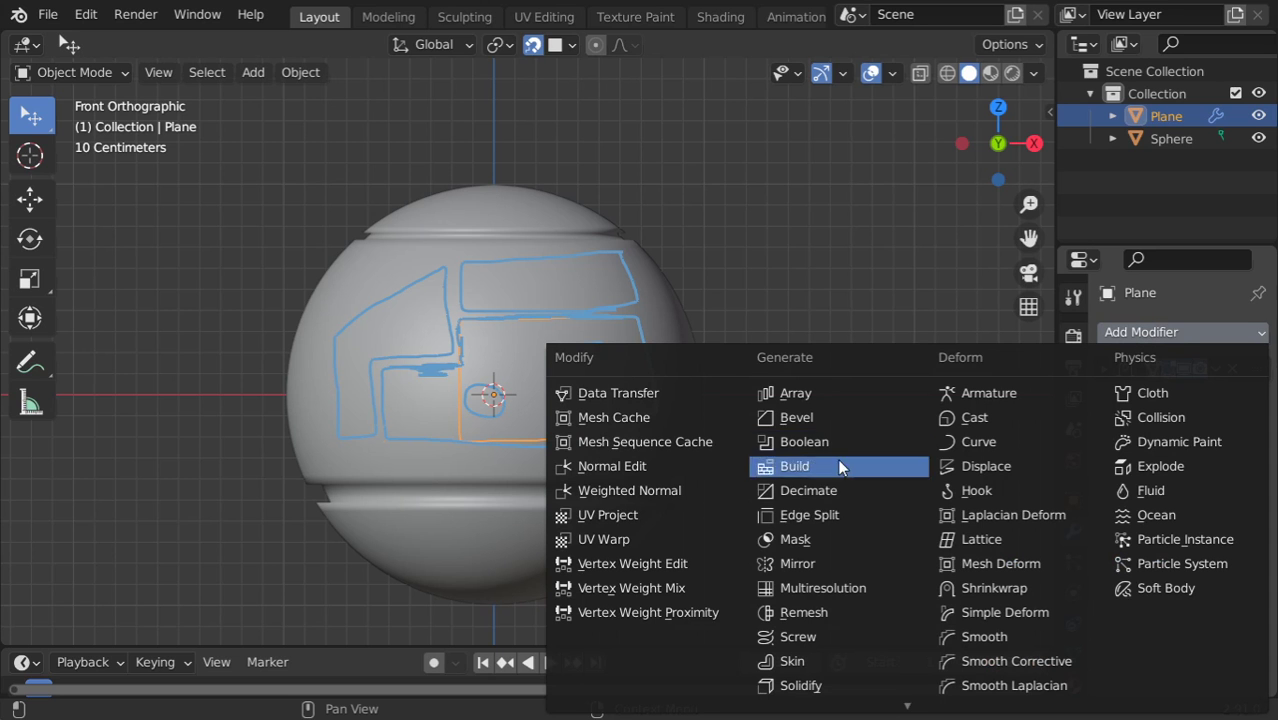
pyautogui.click(800, 685)
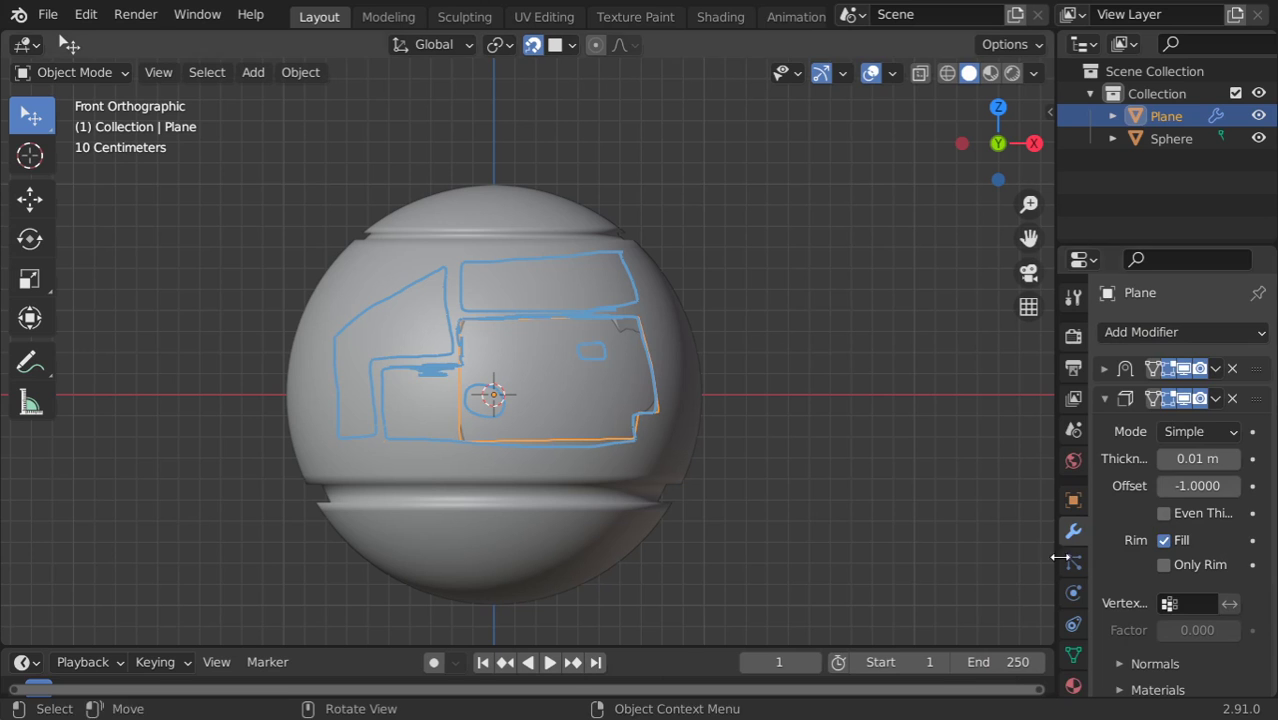
pyautogui.moveTo(1195, 488); pyautogui.dragTo(1173, 484)
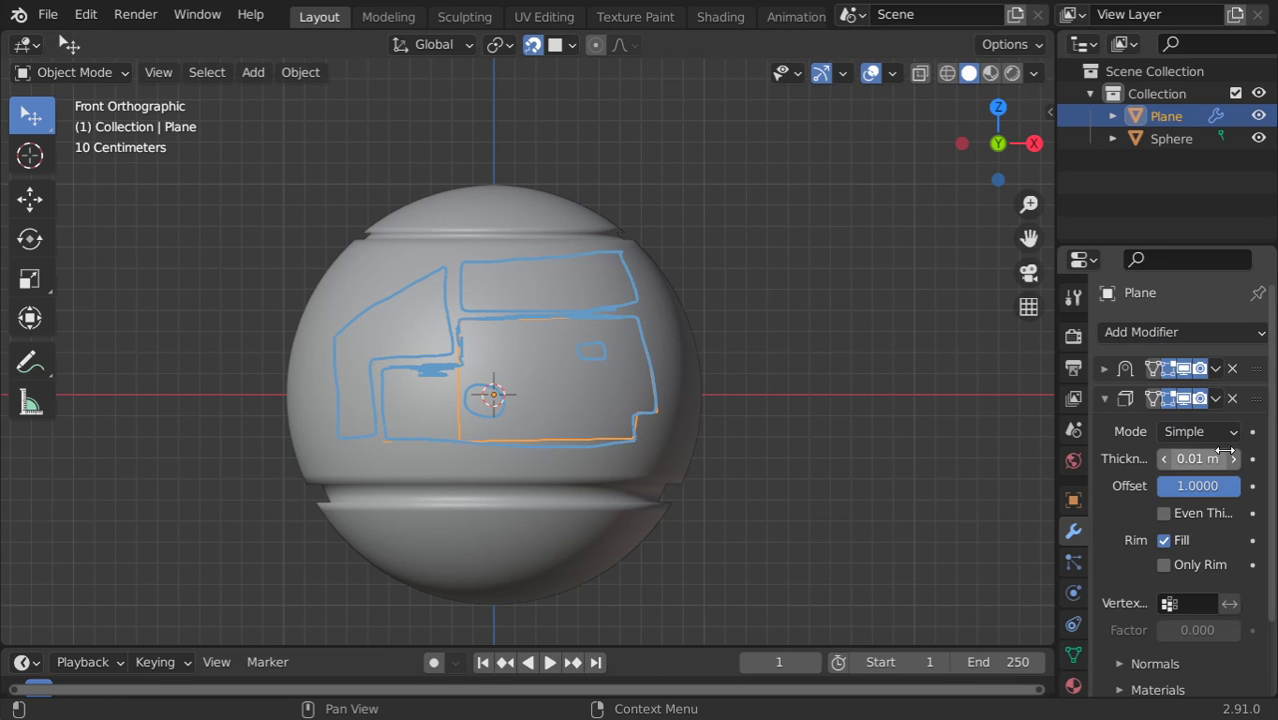
pyautogui.click(1108, 397)
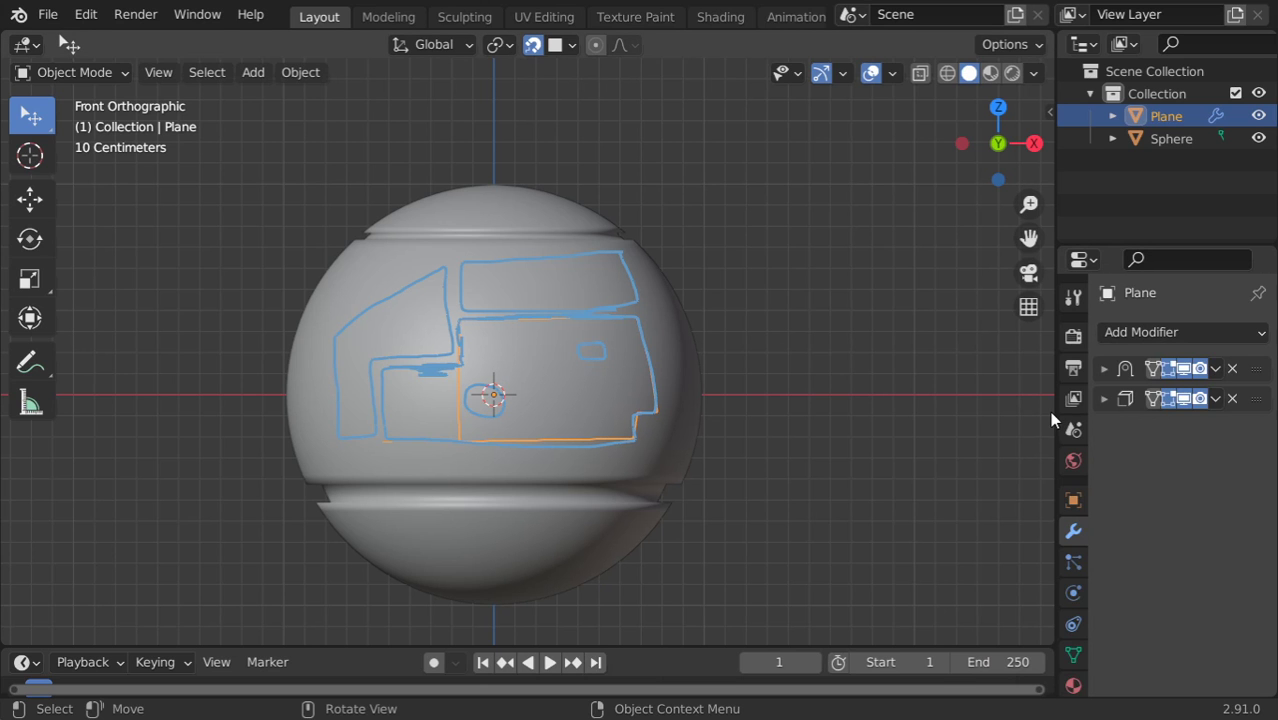
# Add a Subdivision Surface modifier, then remove it again
pyautogui.click(1200, 333)
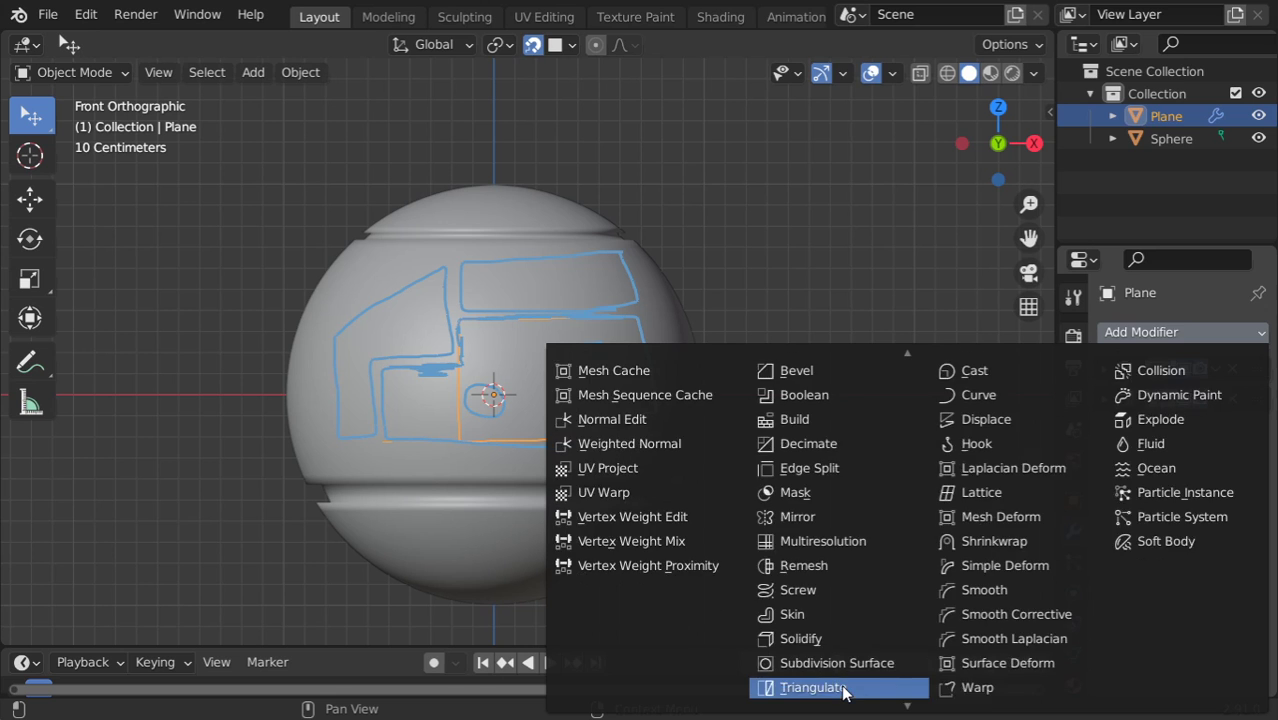
pyautogui.click(828, 613)
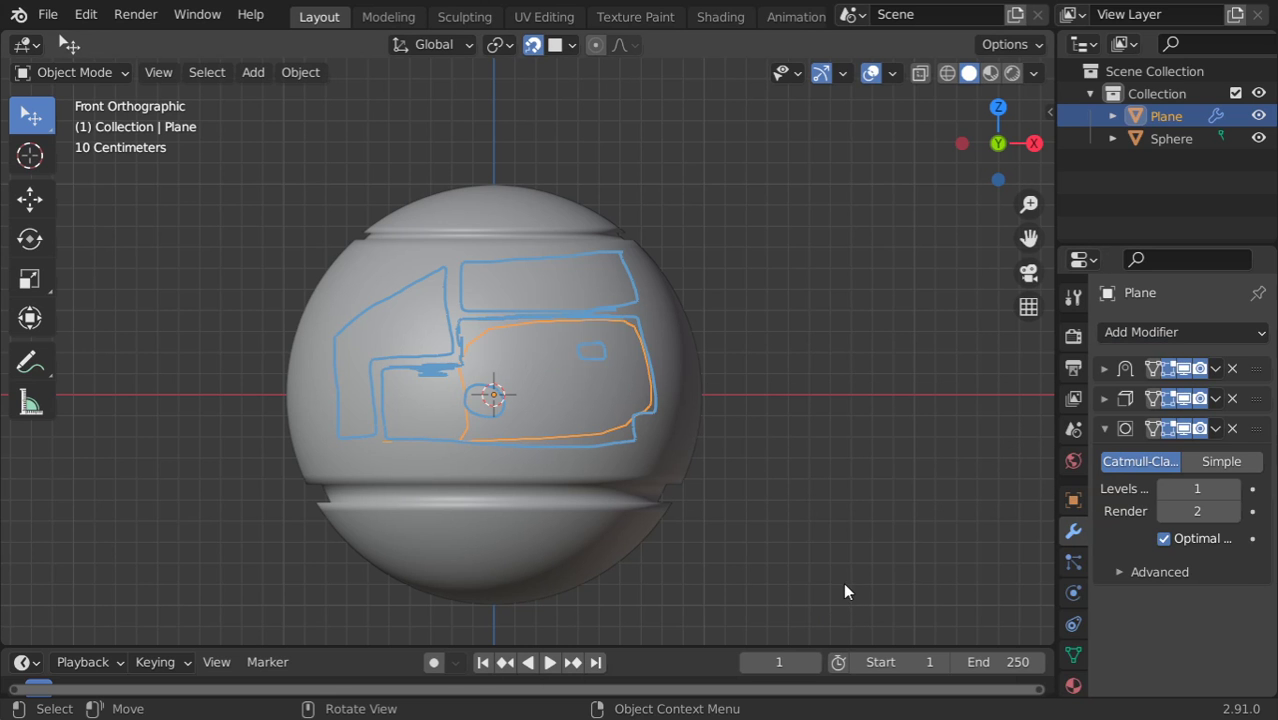
pyautogui.scroll(2, 685, 442)
pyautogui.press('Tab')
pyautogui.press('Tab')
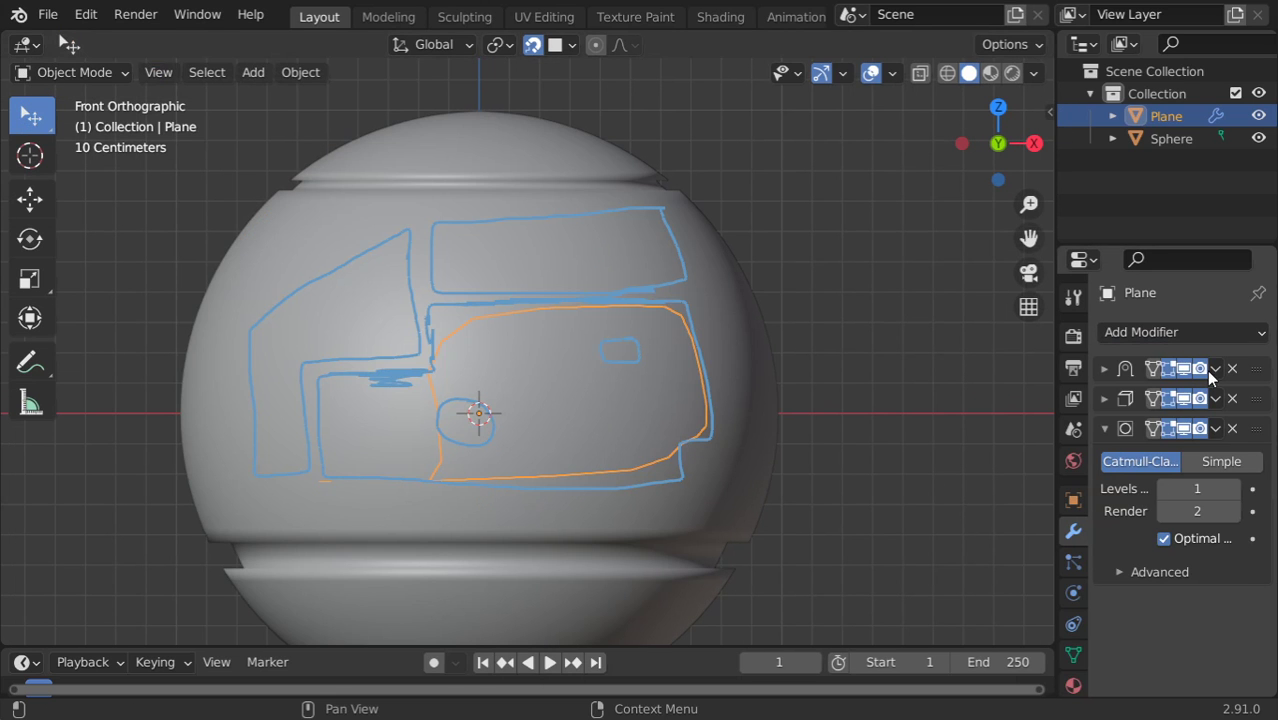
pyautogui.click(1233, 429)
pyautogui.press('Tab')
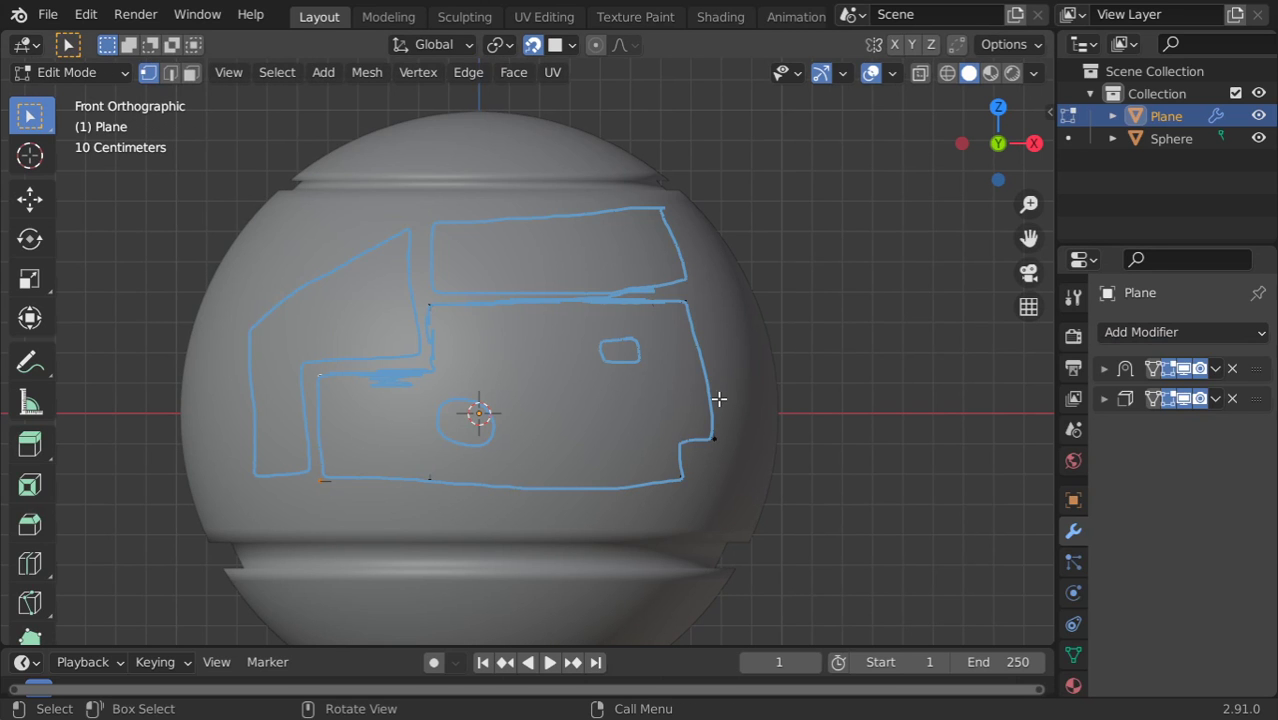
# Subdivide the selected edges of the plane and leave Edit Mode
pyautogui.click(472, 74)
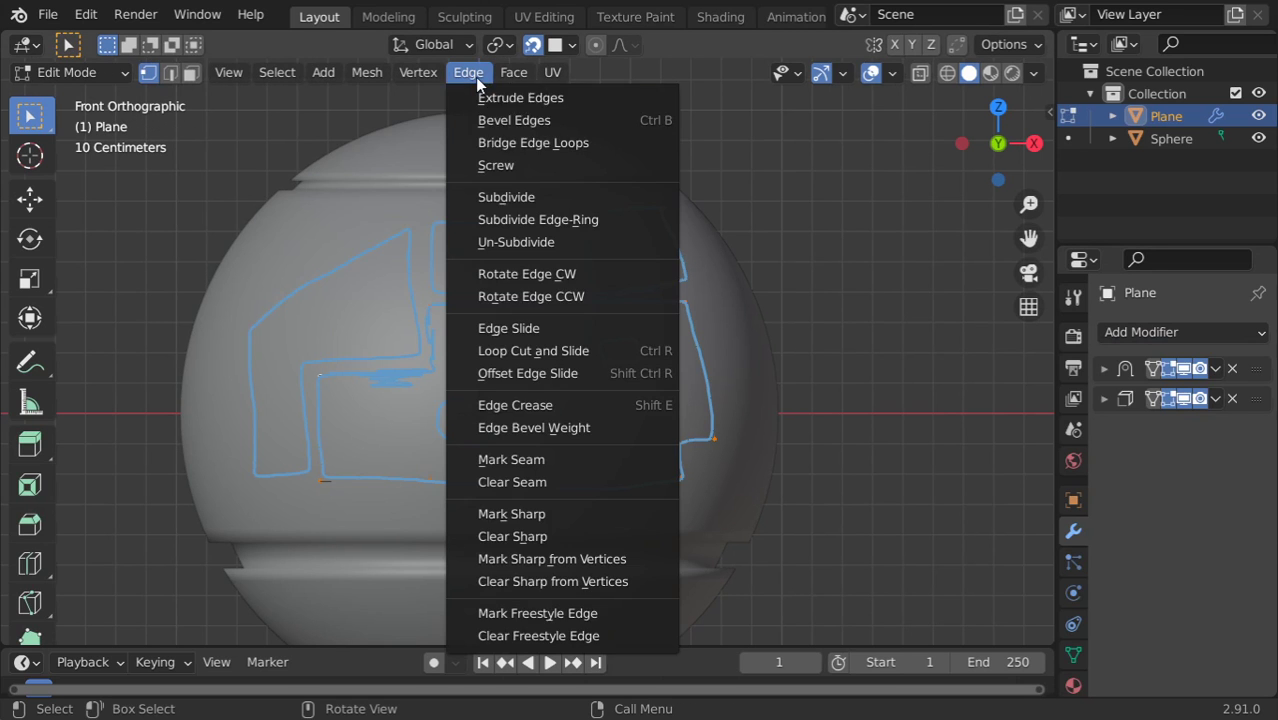
pyautogui.click(515, 198)
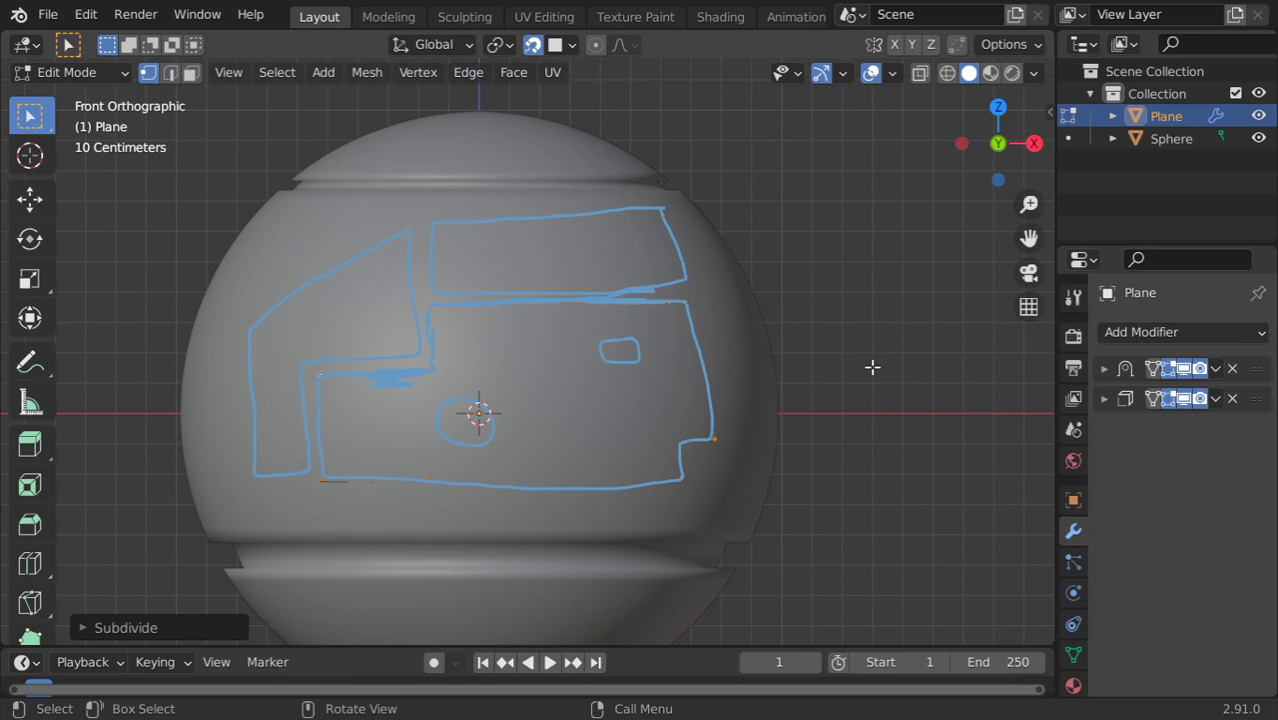
pyautogui.press('Tab')
# Expand the Solidify modifier and drag its thickness to -0.19 m
pyautogui.moveTo(677, 404)
pyautogui.mouseDown(button='middle')
pyautogui.moveTo(416, 418)
pyautogui.moveTo(485, 414)
pyautogui.mouseUp(button='middle')
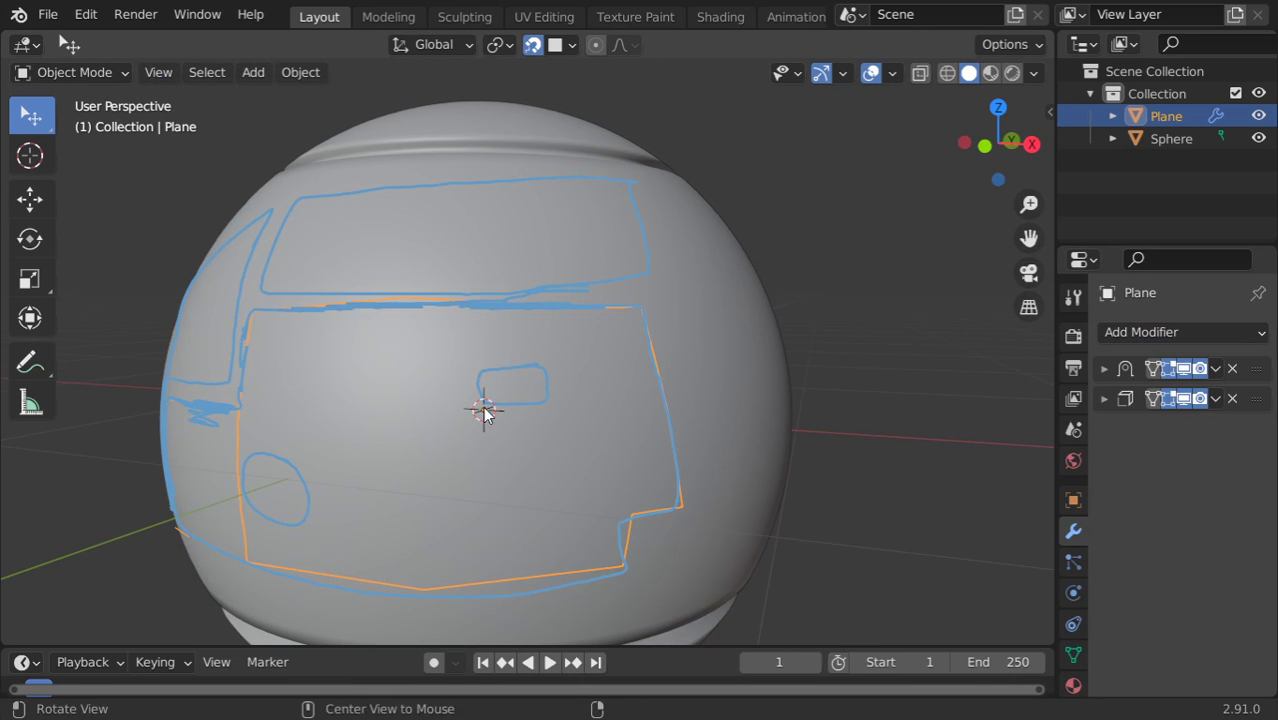
pyautogui.click(1104, 398)
pyautogui.moveTo(1193, 458)
pyautogui.mouseDown()
pyautogui.moveTo(1160, 458)
pyautogui.moveTo(1200, 458)
pyautogui.mouseUp()
pyautogui.moveTo(800, 420)
pyautogui.mouseDown(button='middle')
pyautogui.moveTo(721, 433)
pyautogui.moveTo(690, 472)
pyautogui.mouseUp(button='middle')
# Change the Solidify thickness to -0.02 m for a thin shell
pyautogui.click(1197, 458)
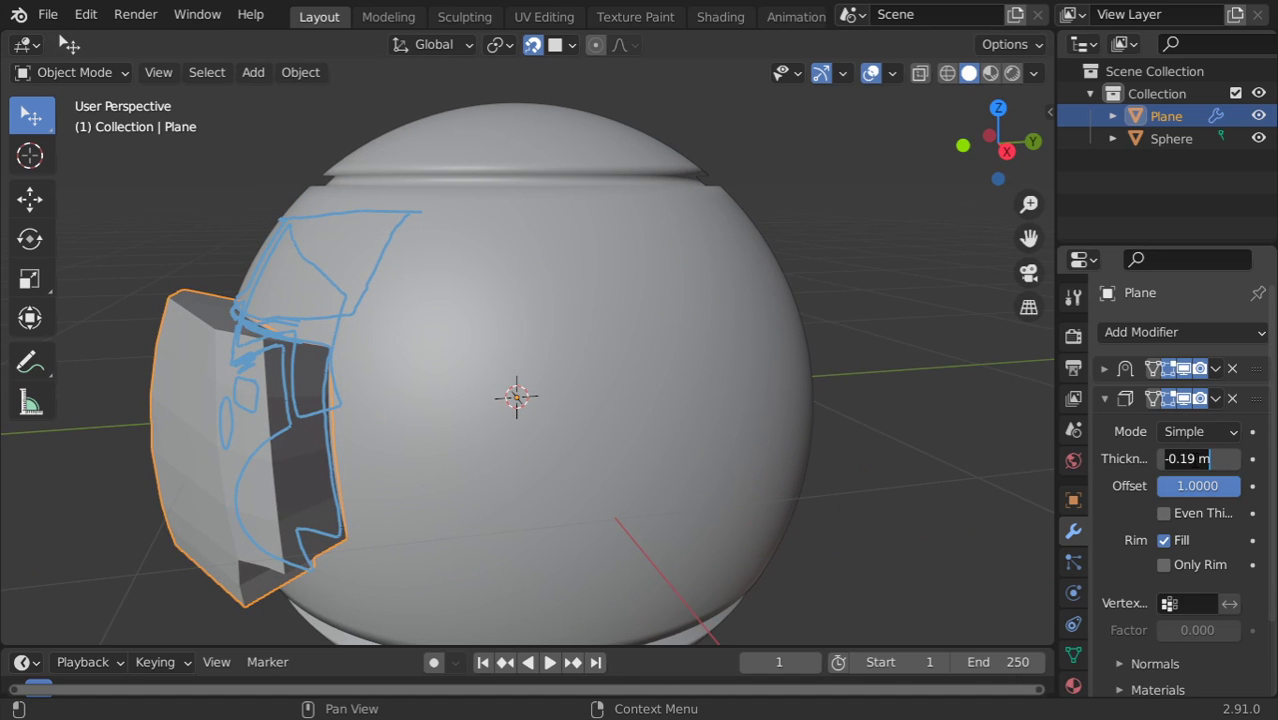
pyautogui.press('BackSpace')
pyautogui.write('-.02')
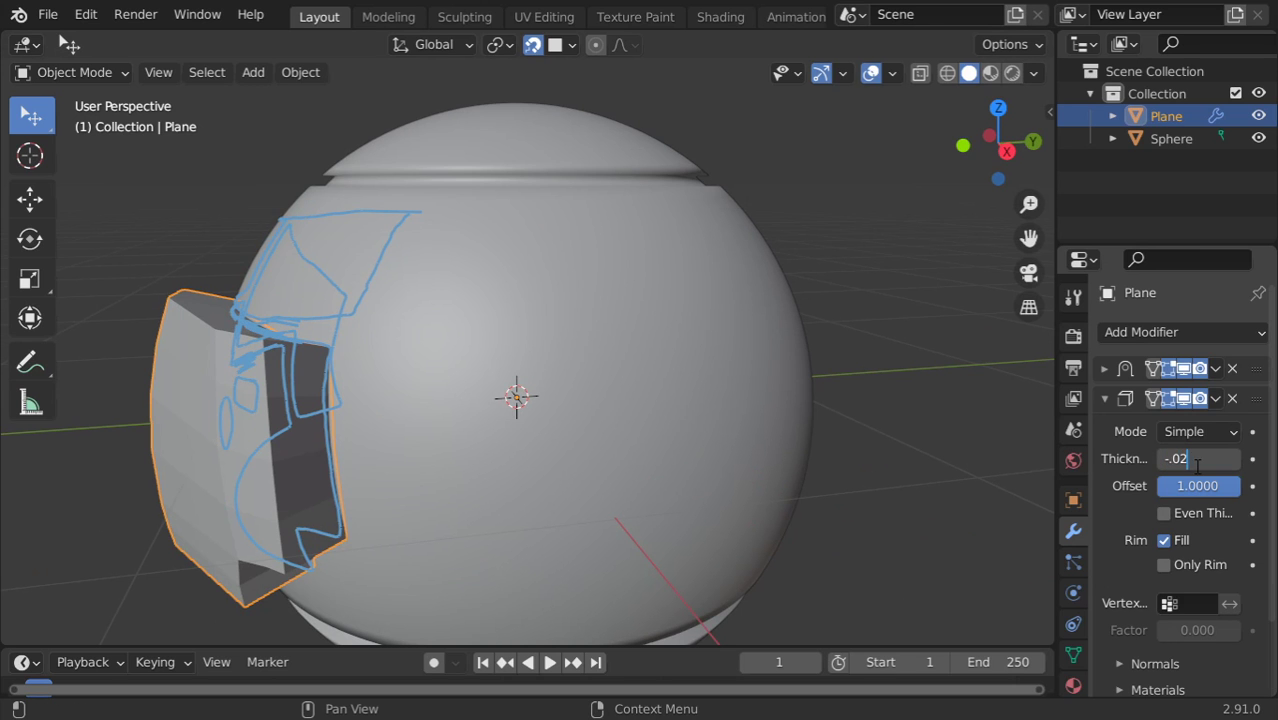
pyautogui.press('Return')
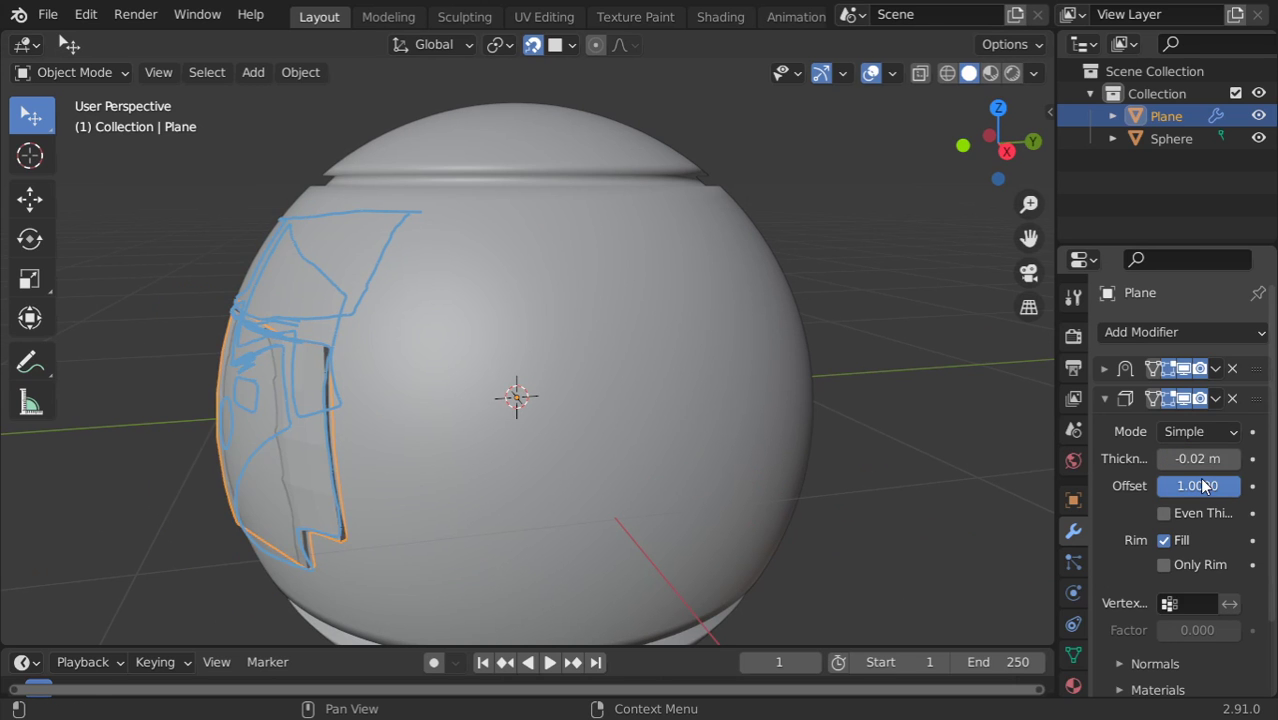
# Put the plane into Edit Mode, viewing the sphere's lower band
pyautogui.moveTo(449, 465)
pyautogui.mouseDown(button='middle')
pyautogui.moveTo(678, 421)
pyautogui.moveTo(659, 422)
pyautogui.mouseUp(button='middle')
pyautogui.press('Tab')
pyautogui.press('Tab')
pyautogui.press('Tab')
pyautogui.moveTo(422, 485)
pyautogui.mouseDown(button='middle')
pyautogui.moveTo(340, 397)
pyautogui.moveTo(620, 400)
pyautogui.mouseUp(button='middle')
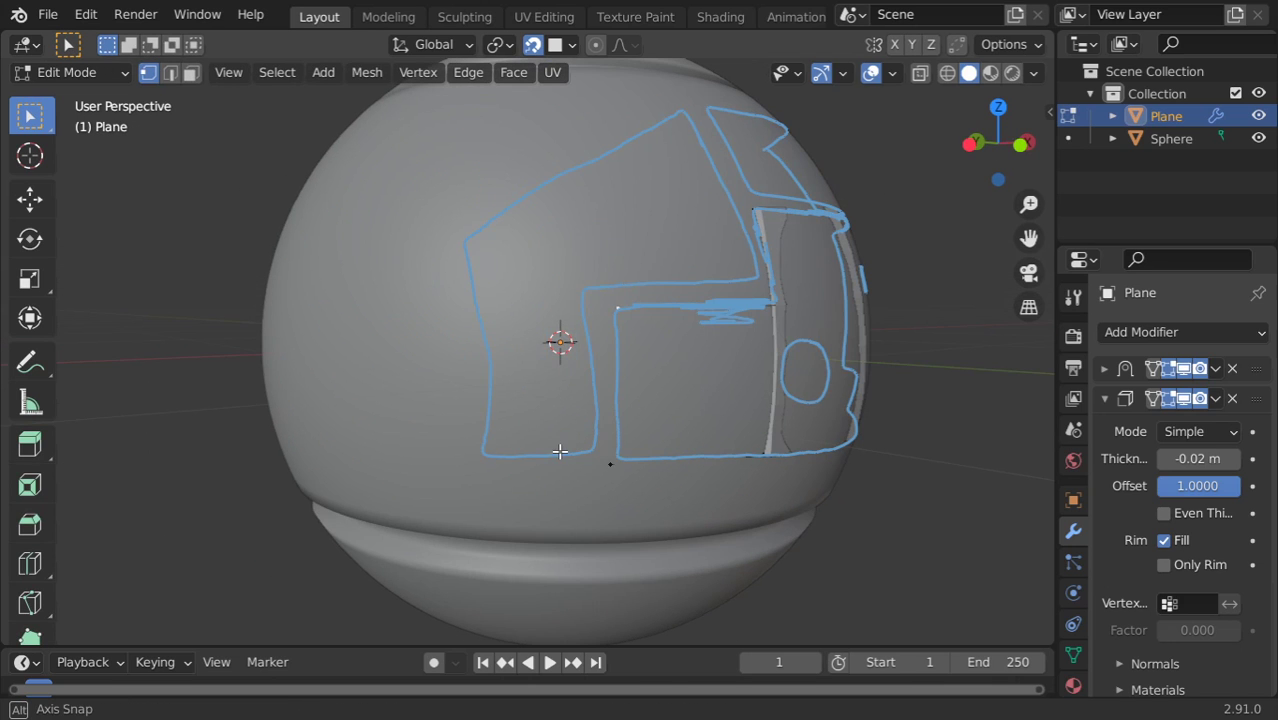
# Isolate the plane in local view and add centred loop cuts across it in wireframe
pyautogui.press('KP_Divide')
pyautogui.moveTo(541, 393); pyautogui.dragTo(545, 421, button='middle')
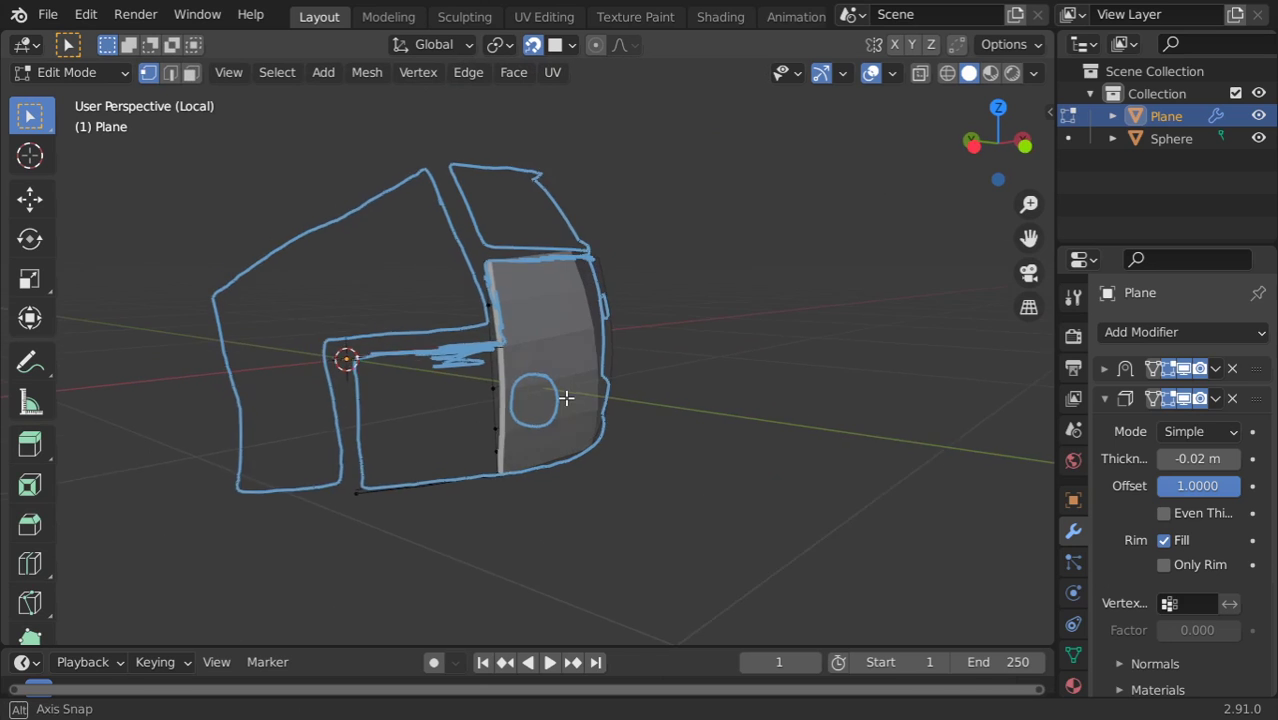
pyautogui.hotkey('ctrl', 'r')
pyautogui.scroll(3, 365, 430)
pyautogui.click(365, 430)
pyautogui.rightClick(365, 430)
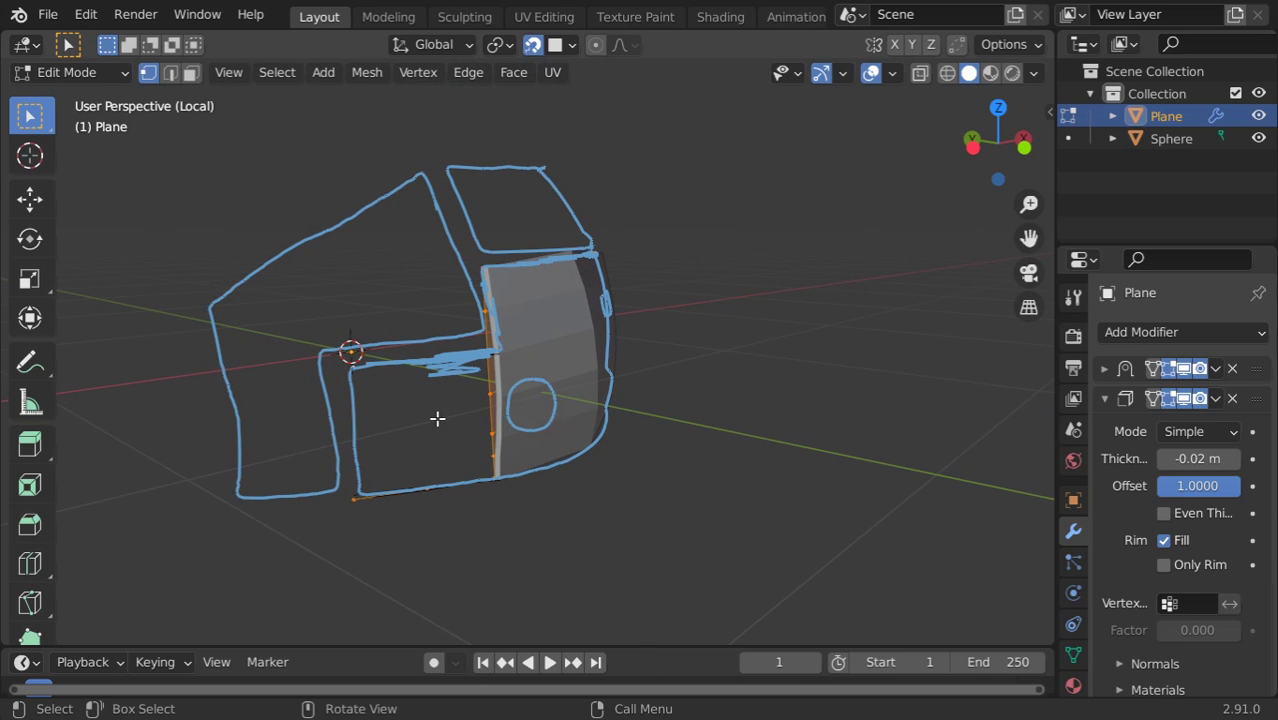
pyautogui.hotkey('shift', 'z')
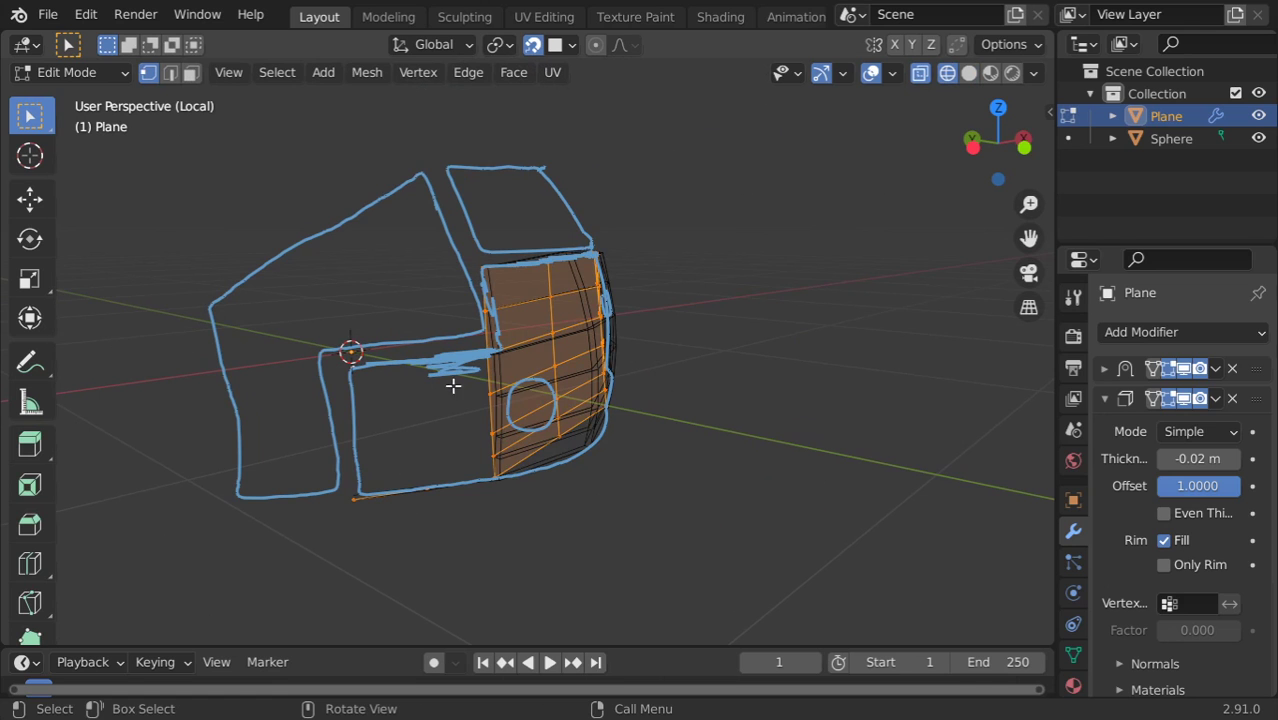
# Add two edge loops along the panel's left edge, then undo those edits
pyautogui.scroll(2, 399, 410)
pyautogui.click(259, 578)
pyautogui.keyDown('shift'); pyautogui.click(254, 391); pyautogui.keyUp('shift')
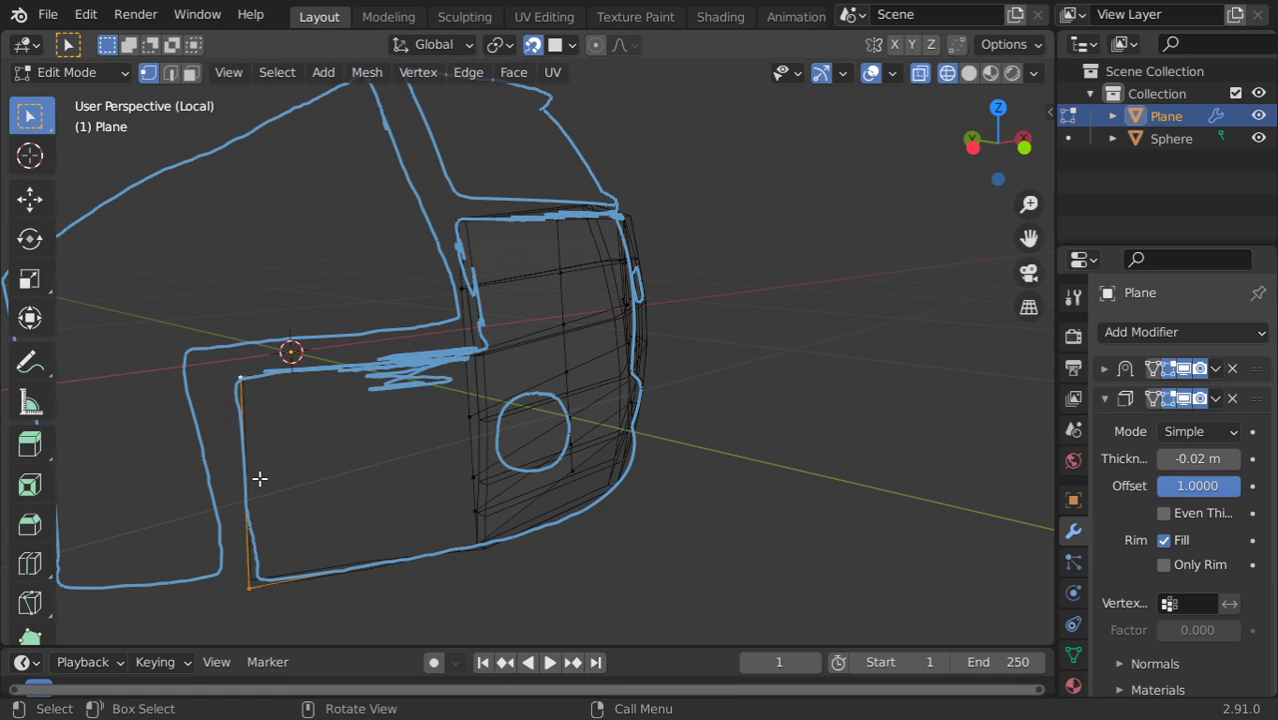
pyautogui.hotkey('ctrl', 'r')
pyautogui.scroll(1, 251, 486)
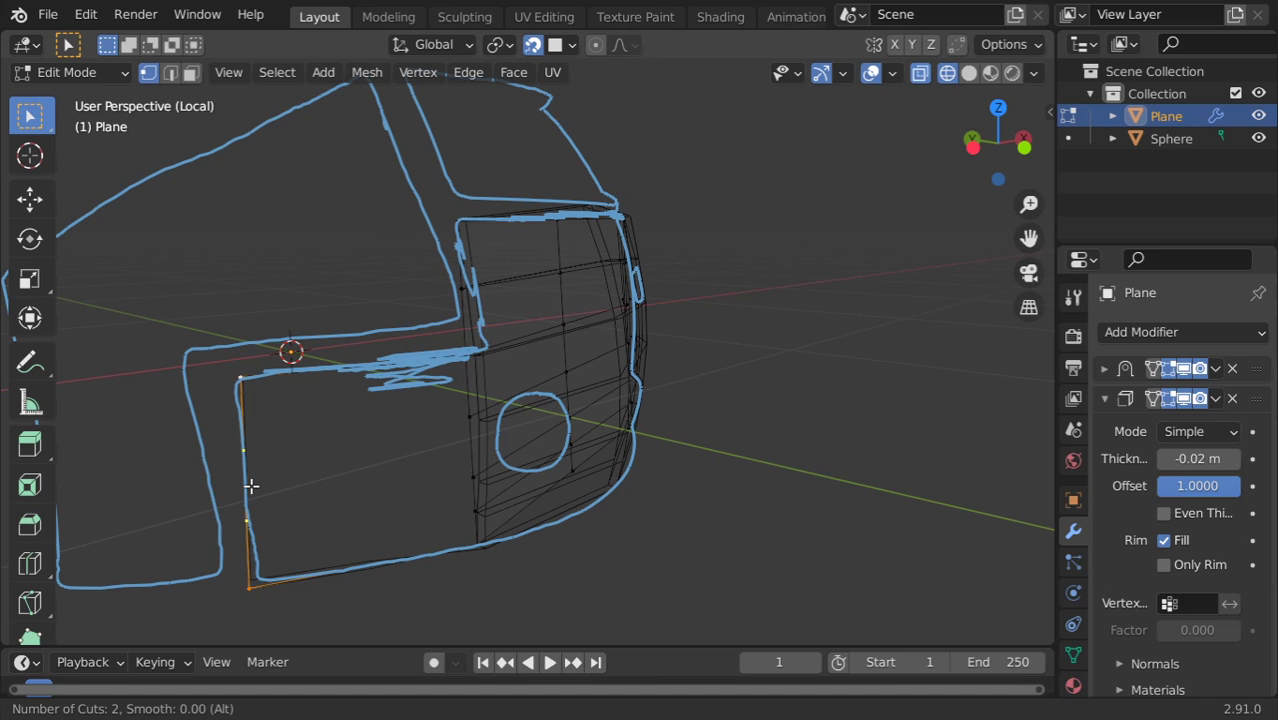
pyautogui.click(251, 486)
pyautogui.keyDown('shift'); pyautogui.click(252, 585); pyautogui.keyUp('shift')
pyautogui.hotkey('ctrl', 'z')
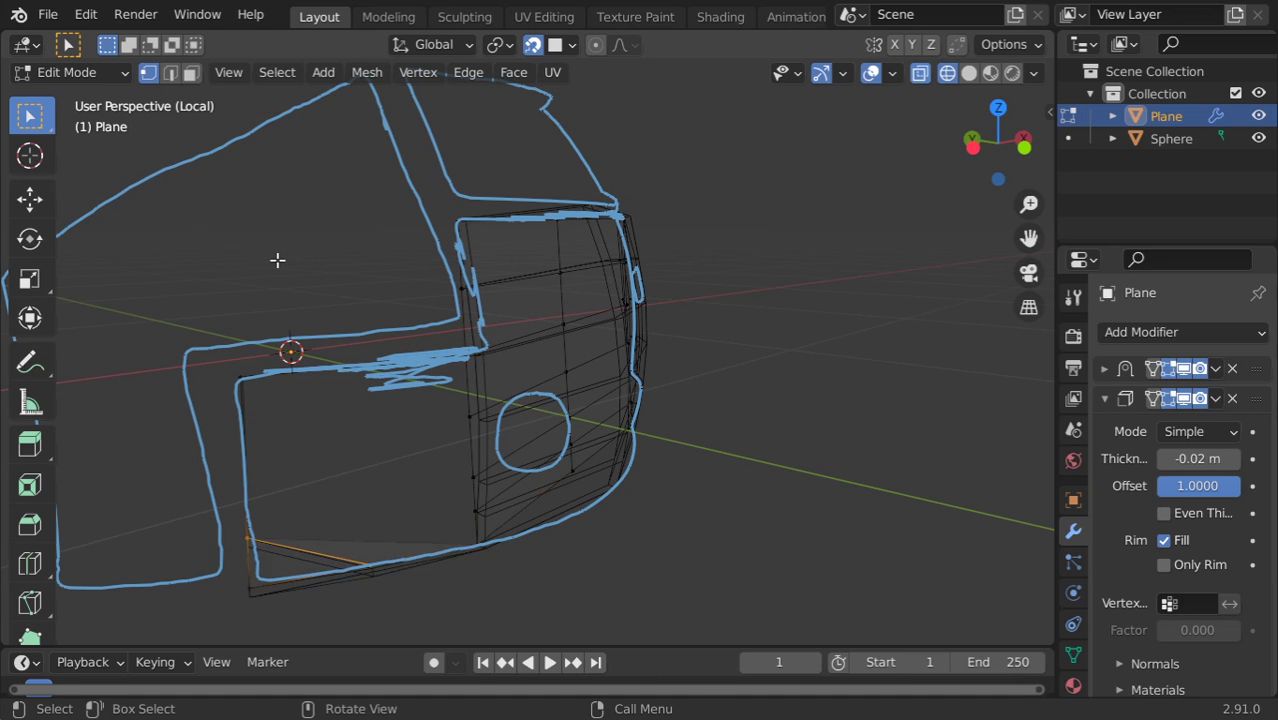
pyautogui.hotkey('ctrl', 'z')
pyautogui.hotkey('ctrl', 'z')
pyautogui.hotkey('ctrl', 'z')
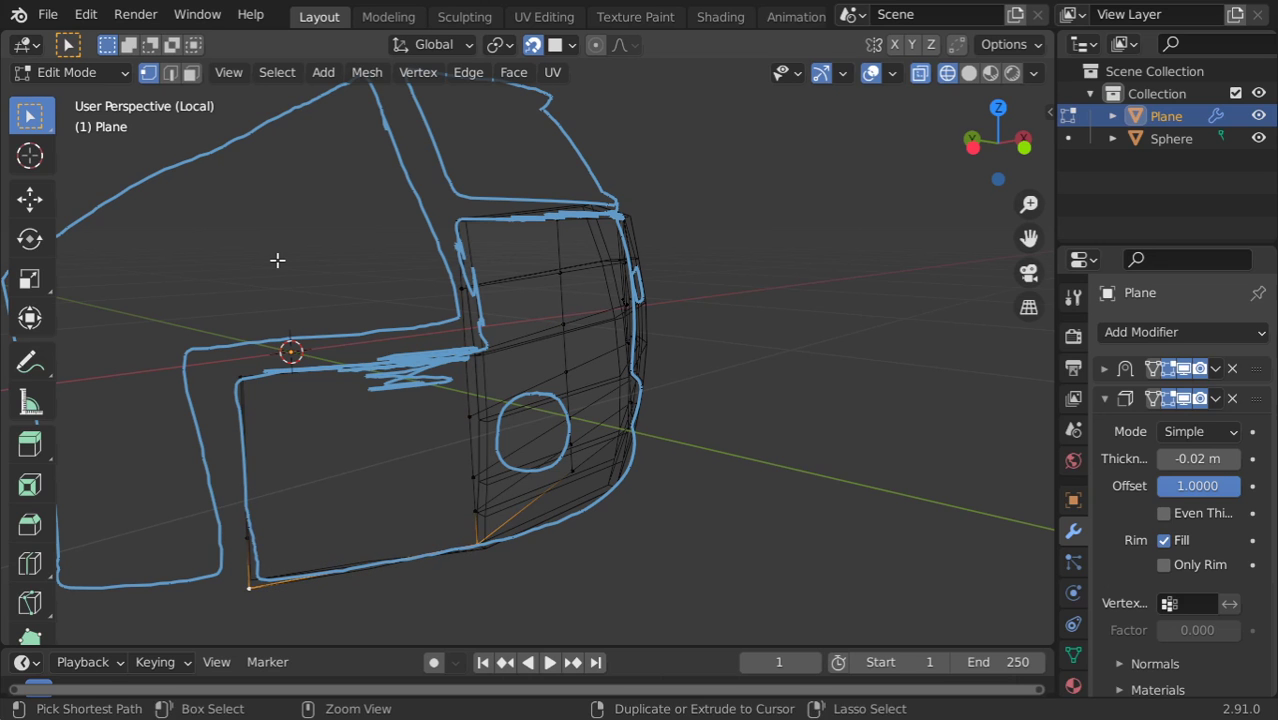
pyautogui.hotkey('ctrl', 'z')
pyautogui.hotkey('ctrl', 'z')
pyautogui.hotkey('ctrl', 'z')
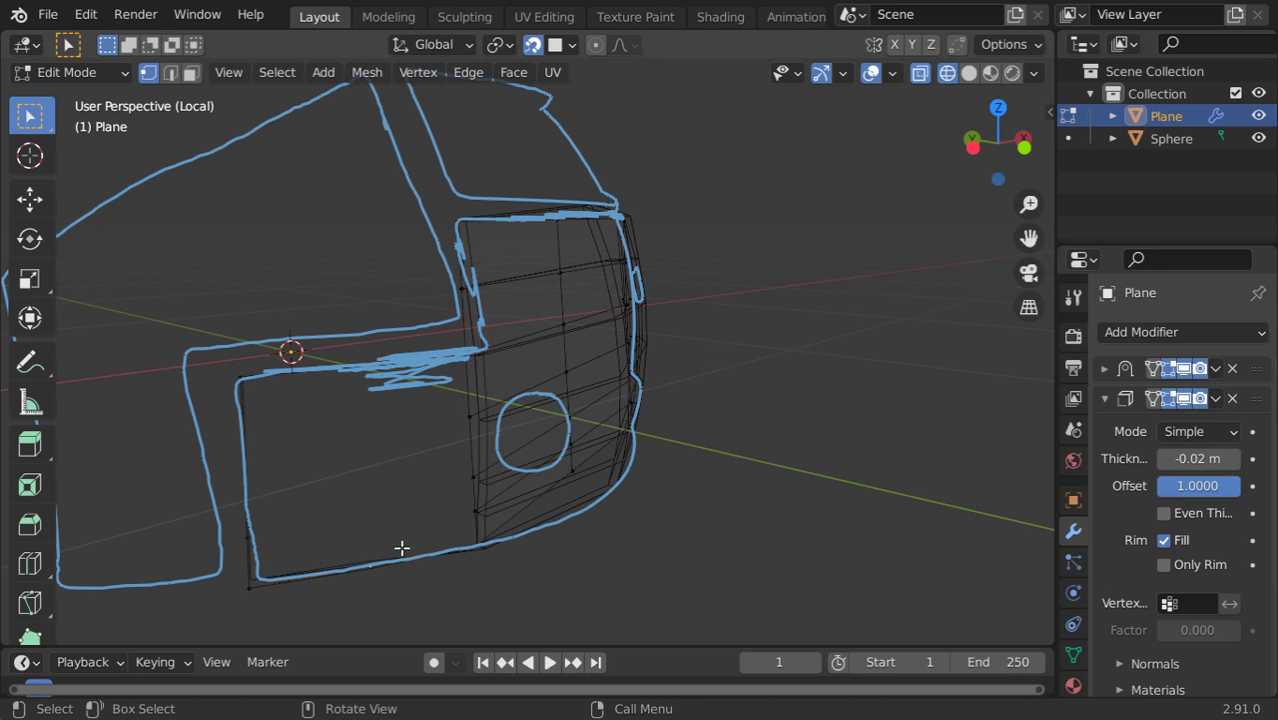
# Box-select the vertices along the panel's bottom edge and dissolve them
pyautogui.press('b')
pyautogui.moveTo(430, 533); pyautogui.dragTo(334, 599)
pyautogui.press('x')
pyautogui.click(330, 544)
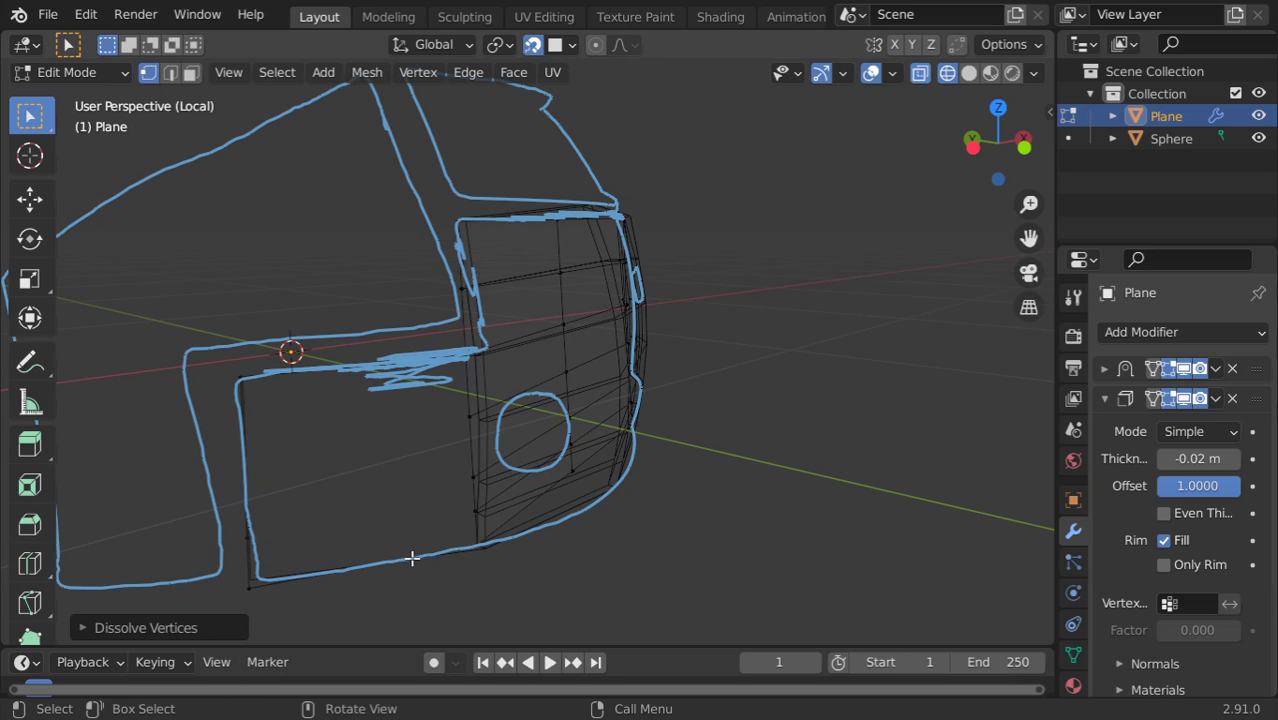
# Fill the lower strip between the lower-right and bottom-left vertices, then return to solid Object Mode
pyautogui.click(478, 548)
pyautogui.keyDown('shift'); pyautogui.click(248, 588); pyautogui.keyUp('shift')
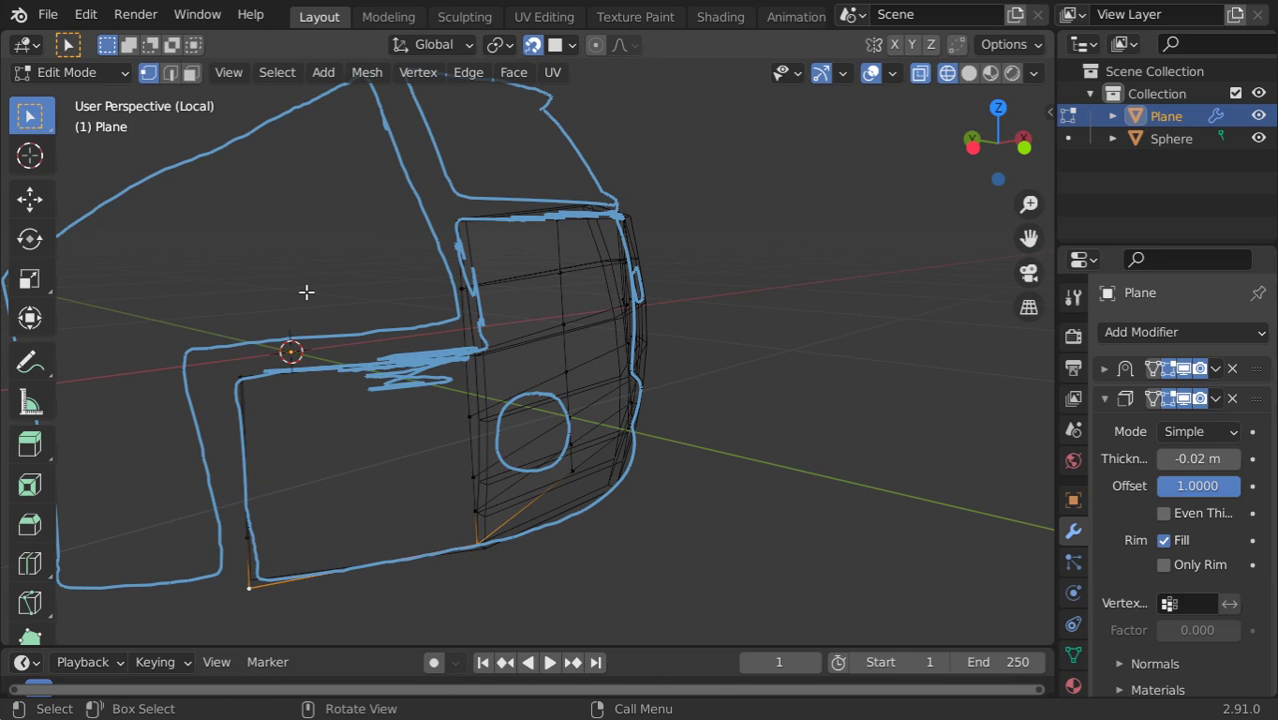
pyautogui.press('f')
pyautogui.press('f')
pyautogui.press('f')
pyautogui.press('f')
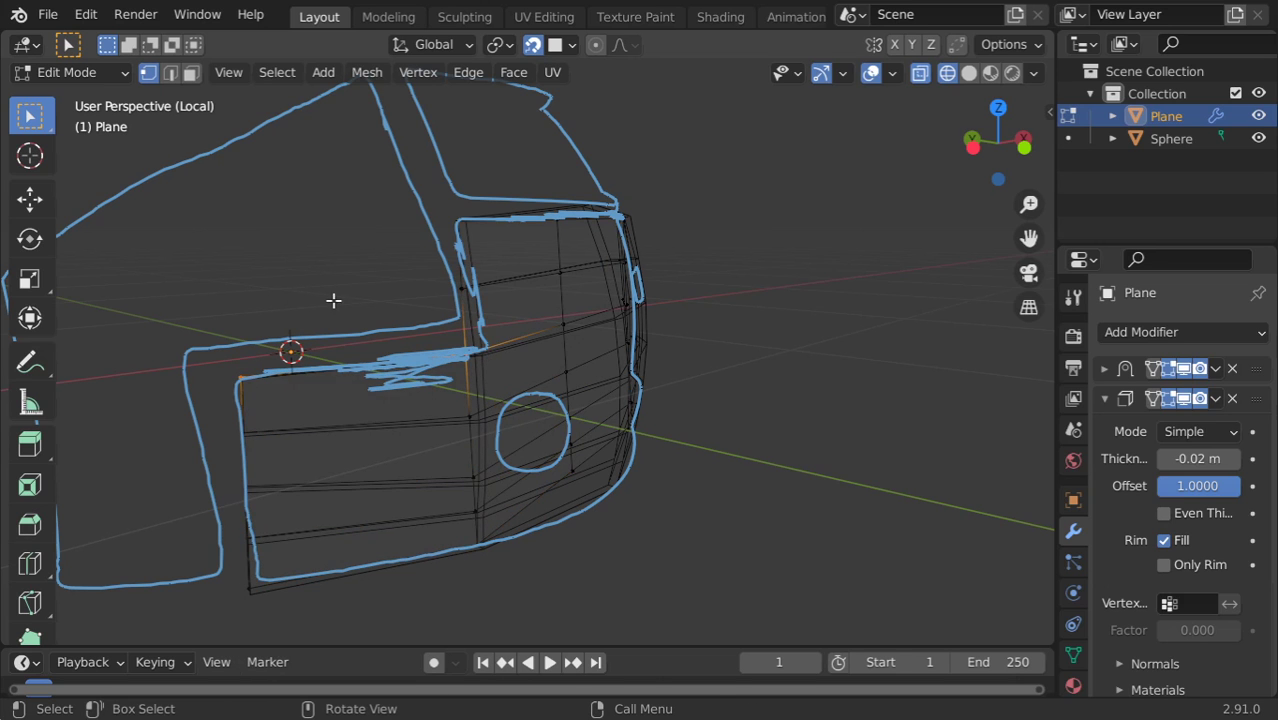
pyautogui.press('Tab')
pyautogui.hotkey('shift', 'z')
pyautogui.moveTo(688, 401)
pyautogui.mouseDown(button='middle')
pyautogui.moveTo(513, 385)
pyautogui.moveTo(733, 374)
pyautogui.mouseUp(button='middle')
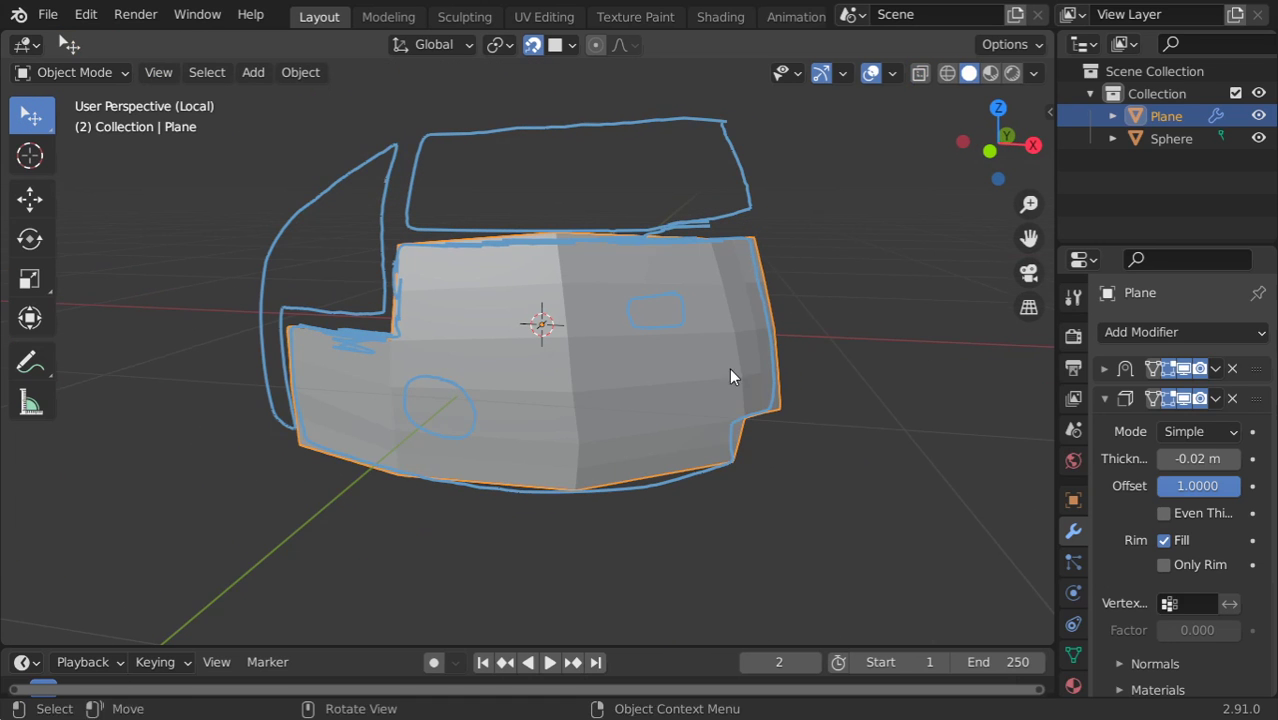
# Leave local view and shade the face panel smooth
pyautogui.click(1104, 398)
pyautogui.moveTo(800, 400)
pyautogui.mouseDown(button='middle')
pyautogui.moveTo(699, 395)
pyautogui.moveTo(812, 301)
pyautogui.mouseUp(button='middle')
pyautogui.press('KP_Divide')
pyautogui.rightClick(812, 301)
pyautogui.click(814, 301)
# Increase the Solidify thickness to -0.06 m
pyautogui.moveTo(858, 378)
pyautogui.mouseDown(button='middle')
pyautogui.moveTo(679, 398)
pyautogui.moveTo(727, 397)
pyautogui.mouseUp(button='middle')
pyautogui.click(1105, 398)
pyautogui.moveTo(1195, 458); pyautogui.dragTo(1210, 458)
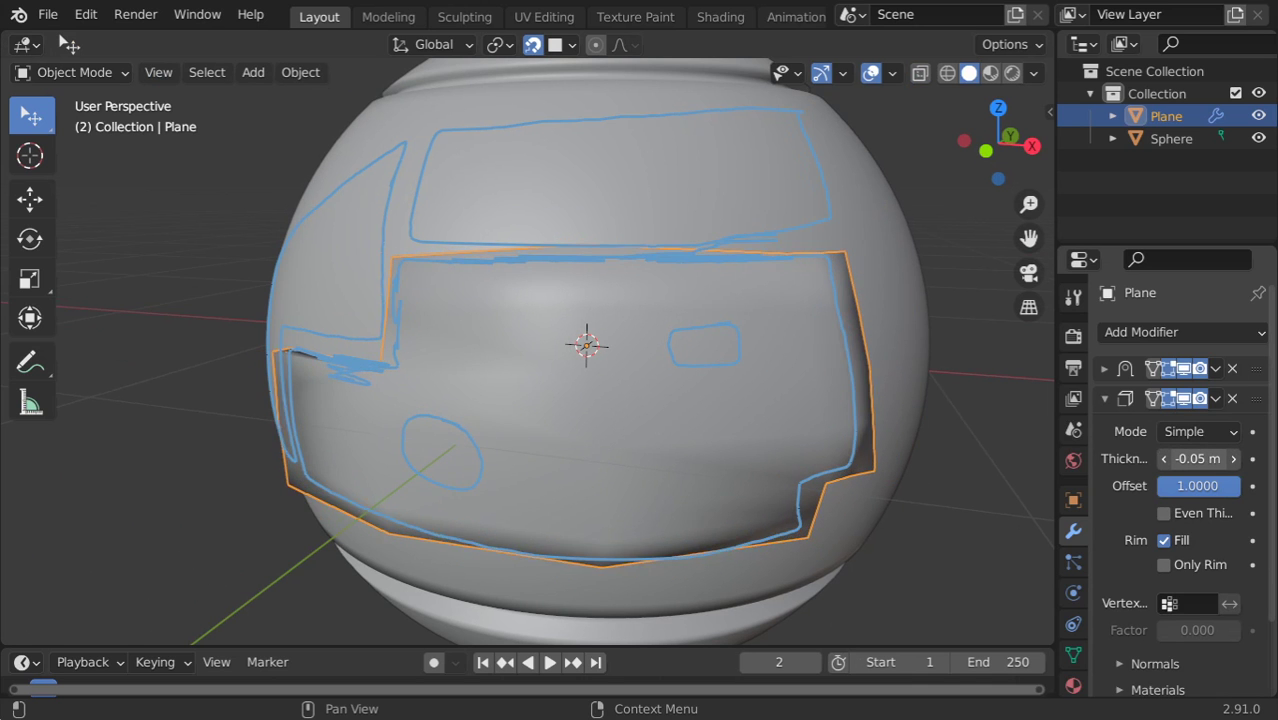
pyautogui.scroll(-3, 765, 424)
pyautogui.moveTo(765, 424)
pyautogui.mouseDown(button='middle')
pyautogui.moveTo(619, 425)
pyautogui.moveTo(774, 398)
pyautogui.mouseUp(button='middle')
pyautogui.scroll(3, 660, 335)
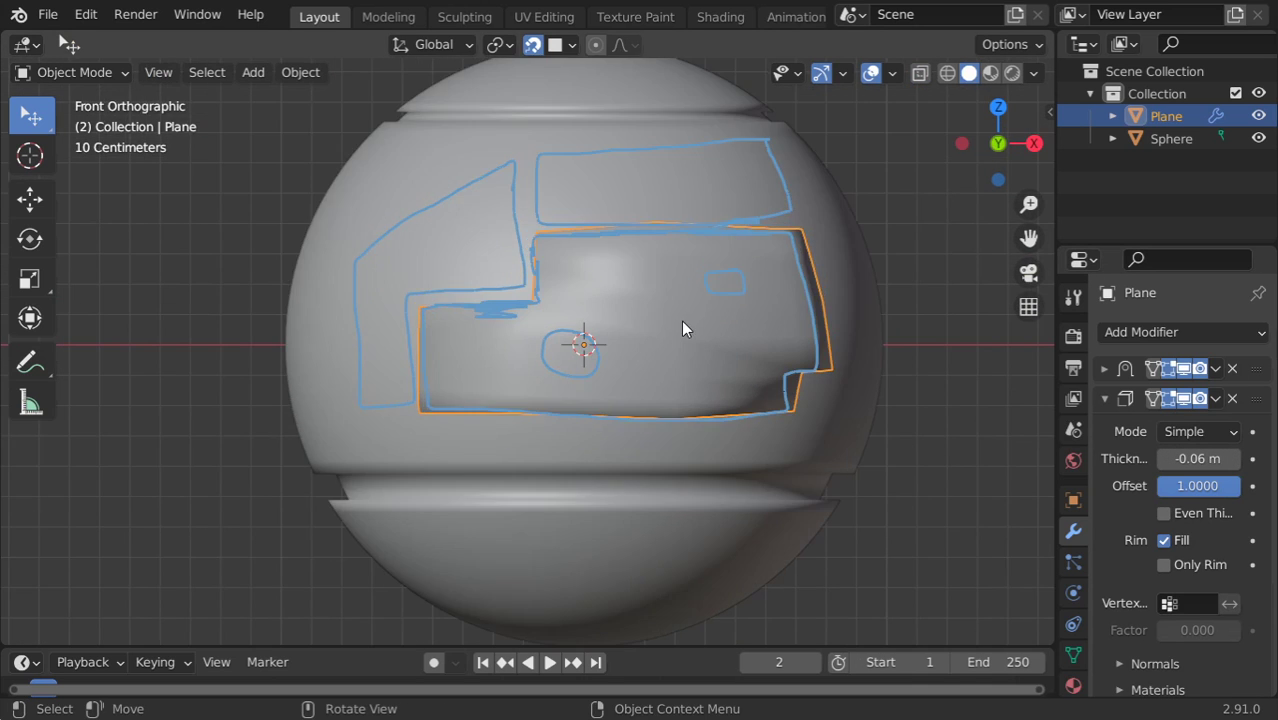
# Enter Edit Mode on the panel with wireframe shading
pyautogui.press('Tab')
pyautogui.hotkey('shift', 'z')
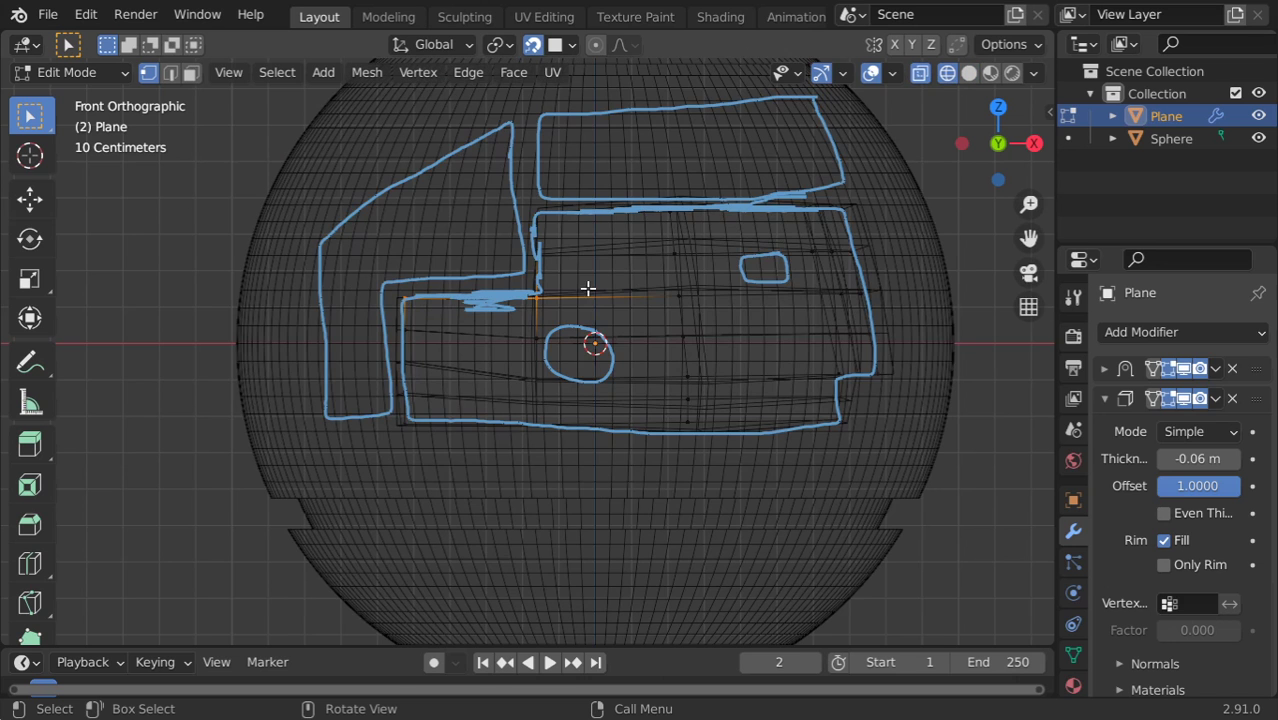
pyautogui.scroll(2, 780, 293)
# Select the whole panel mesh and subdivide it
pyautogui.press('a')
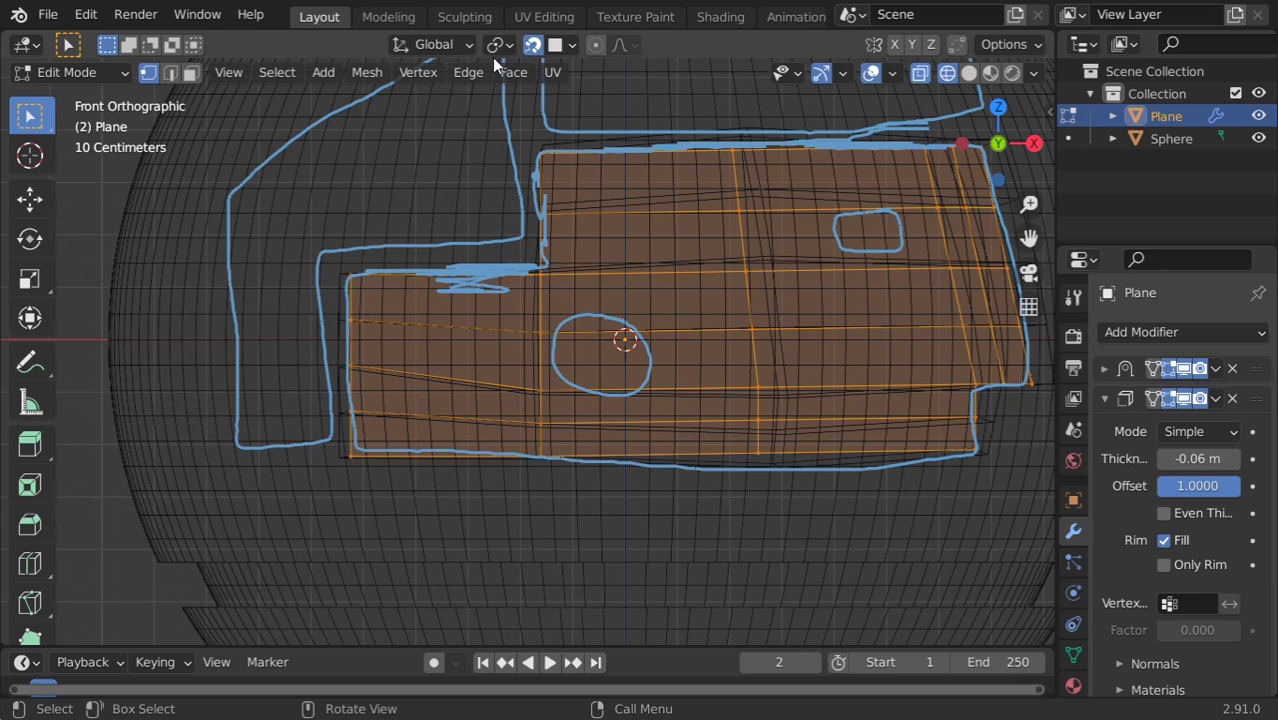
pyautogui.click(486, 77)
pyautogui.click(516, 198)
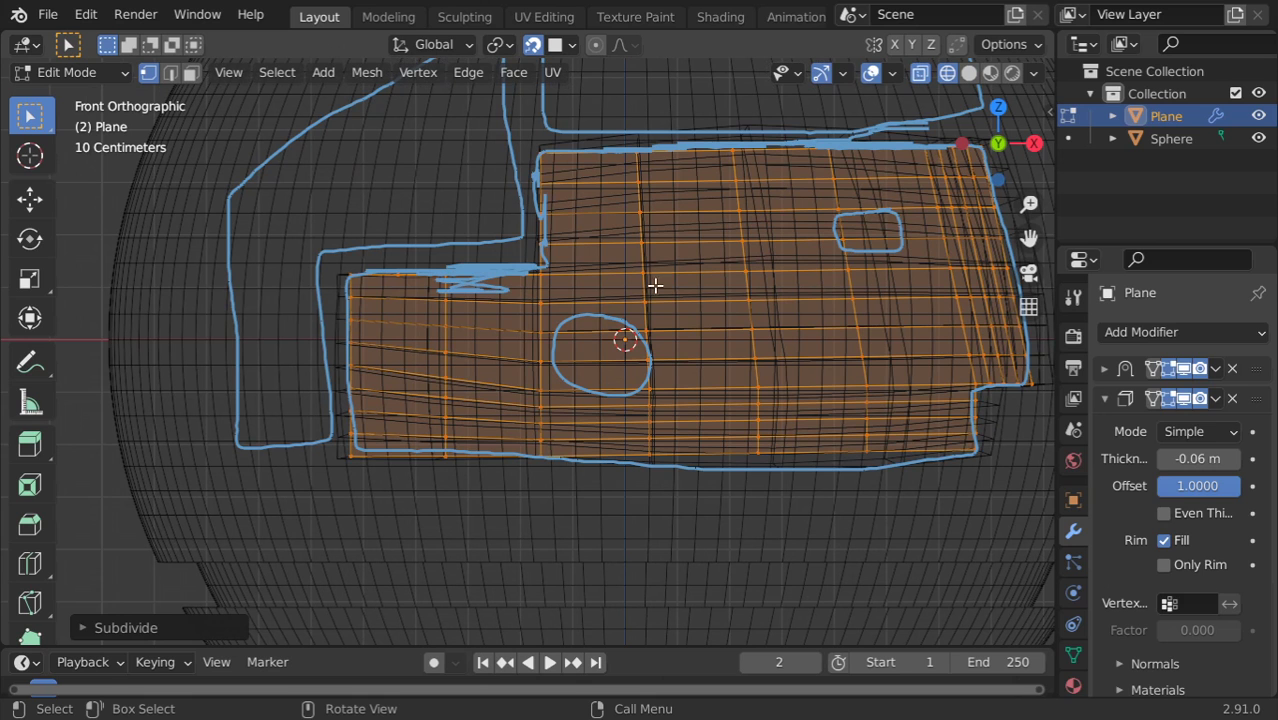
# Dissolve the stray vertices near the small upper-right outline
pyautogui.click(848, 271)
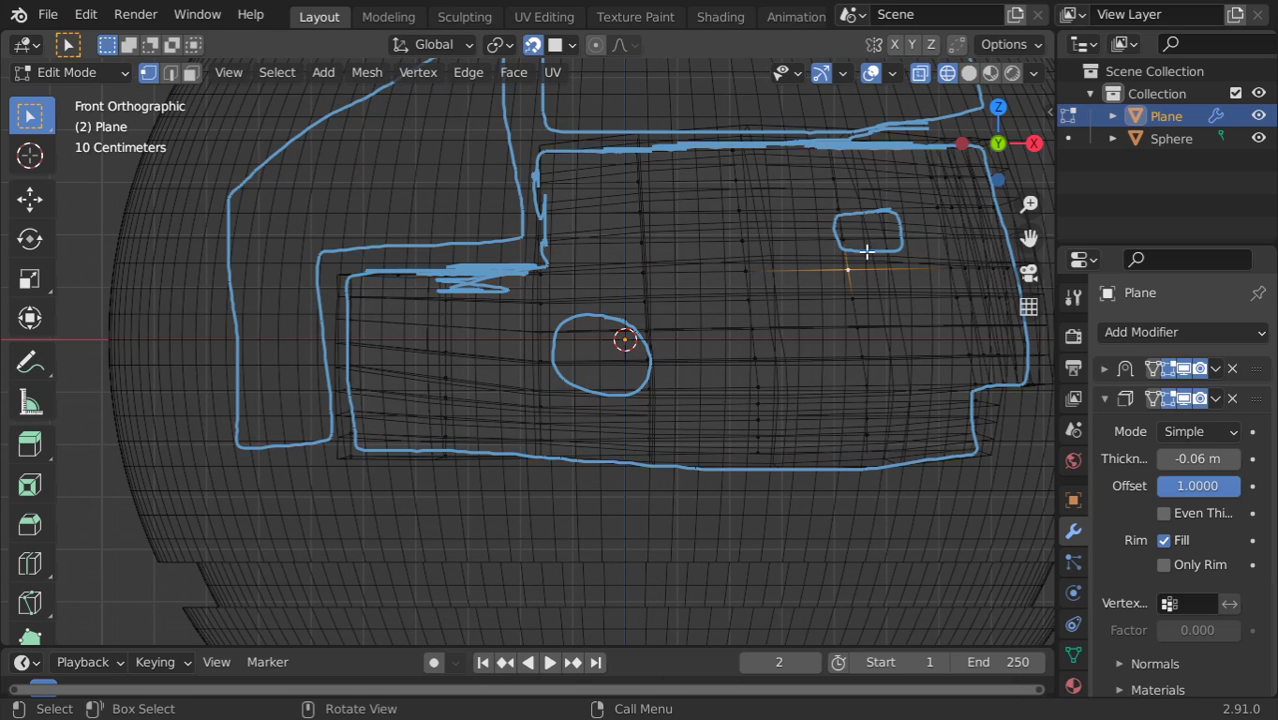
pyautogui.keyDown('shift'); pyautogui.click(838, 238); pyautogui.keyUp('shift')
pyautogui.keyDown('shift'); pyautogui.click(838, 208); pyautogui.keyUp('shift')
pyautogui.keyDown('shift'); pyautogui.click(950, 207); pyautogui.keyUp('shift')
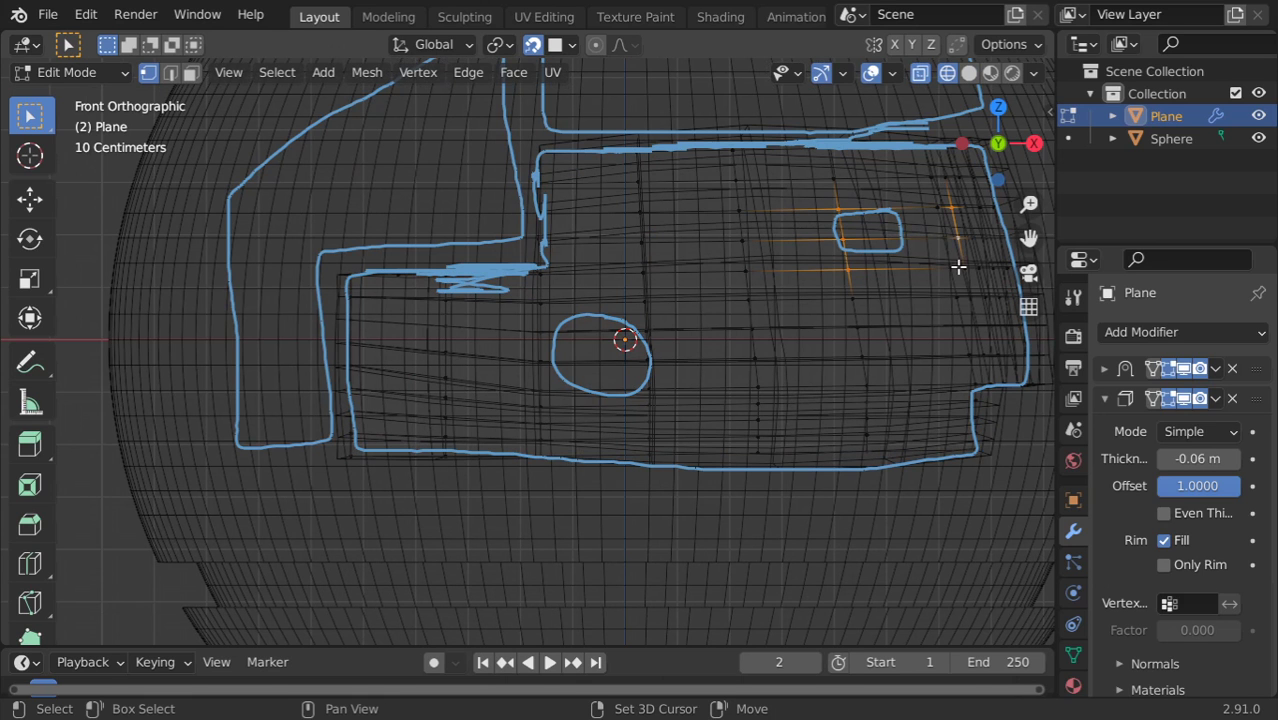
pyautogui.click(946, 239)
pyautogui.keyDown('shift'); pyautogui.click(950, 268); pyautogui.keyUp('shift')
pyautogui.press('x')
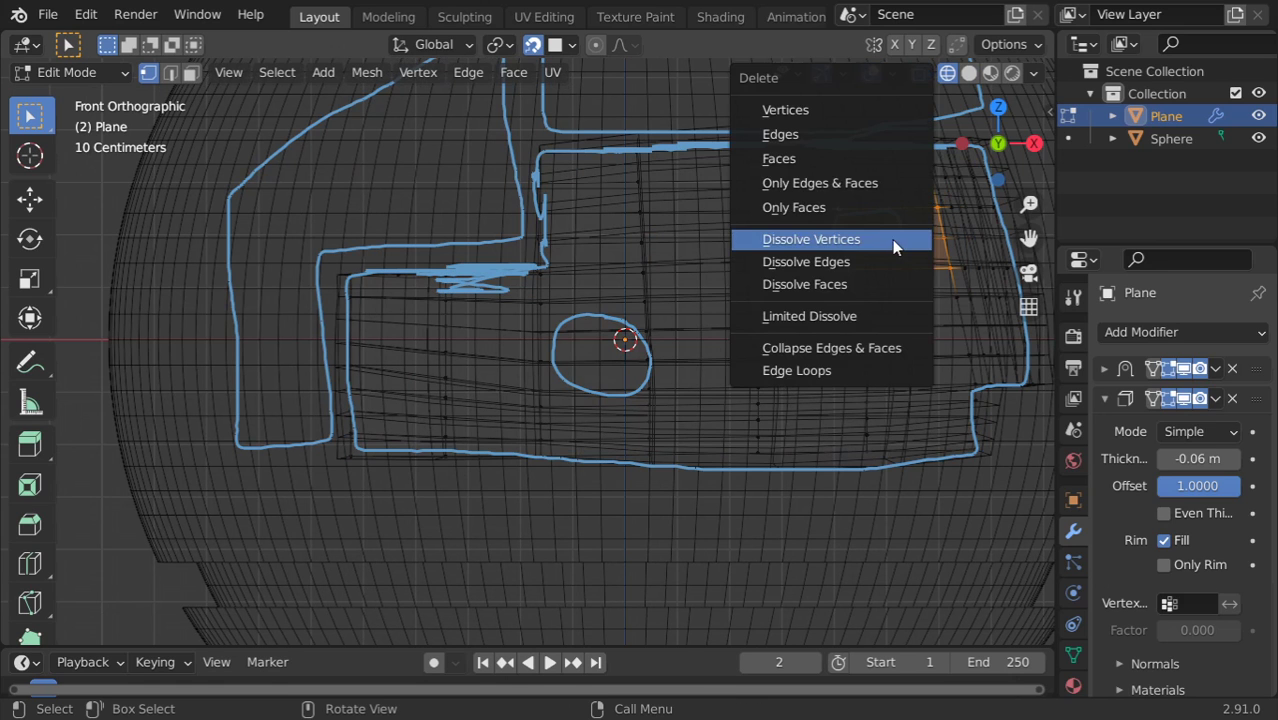
pyautogui.click(806, 163)
# Add a loop cut beside the central circle sketch
pyautogui.click(645, 333)
pyautogui.keyDown('shift'); pyautogui.click(648, 360); pyautogui.keyUp('shift')
pyautogui.hotkey('ctrl', 'r')
pyautogui.click(718, 341)
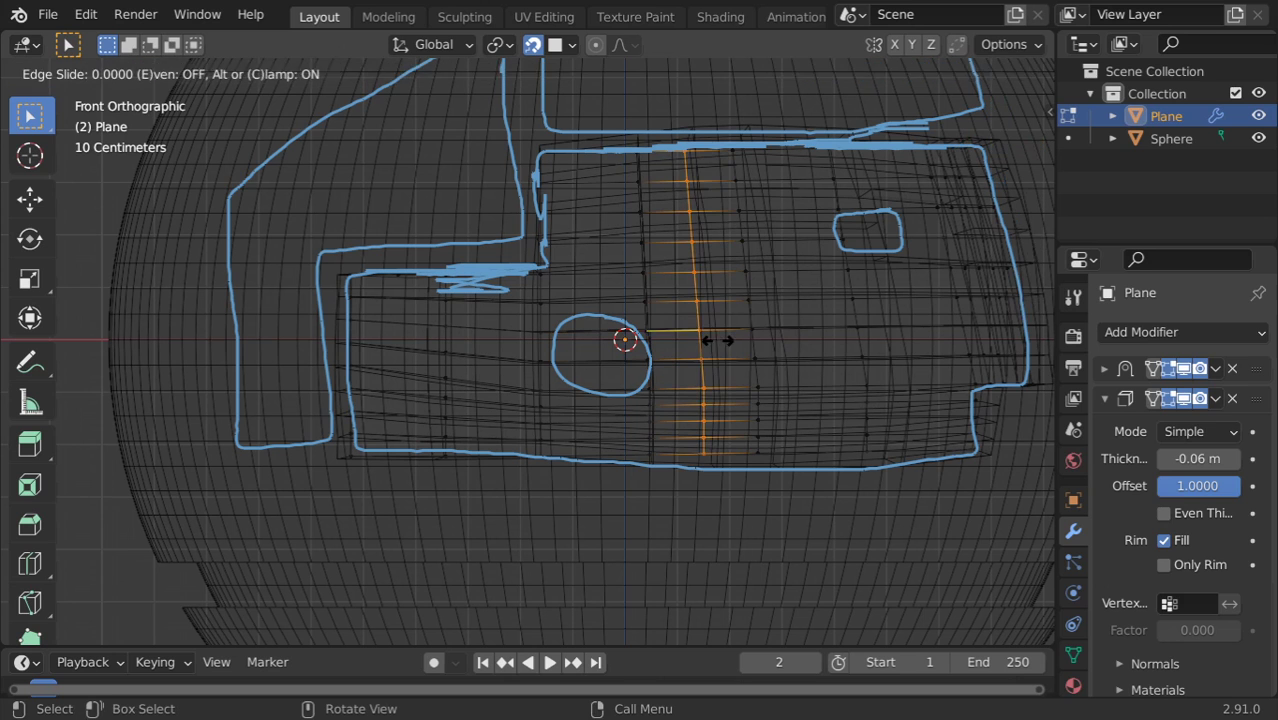
pyautogui.click(718, 341)
# Delete faces beside the circle and at the upper-right outline to cut holes
pyautogui.click(191, 73)
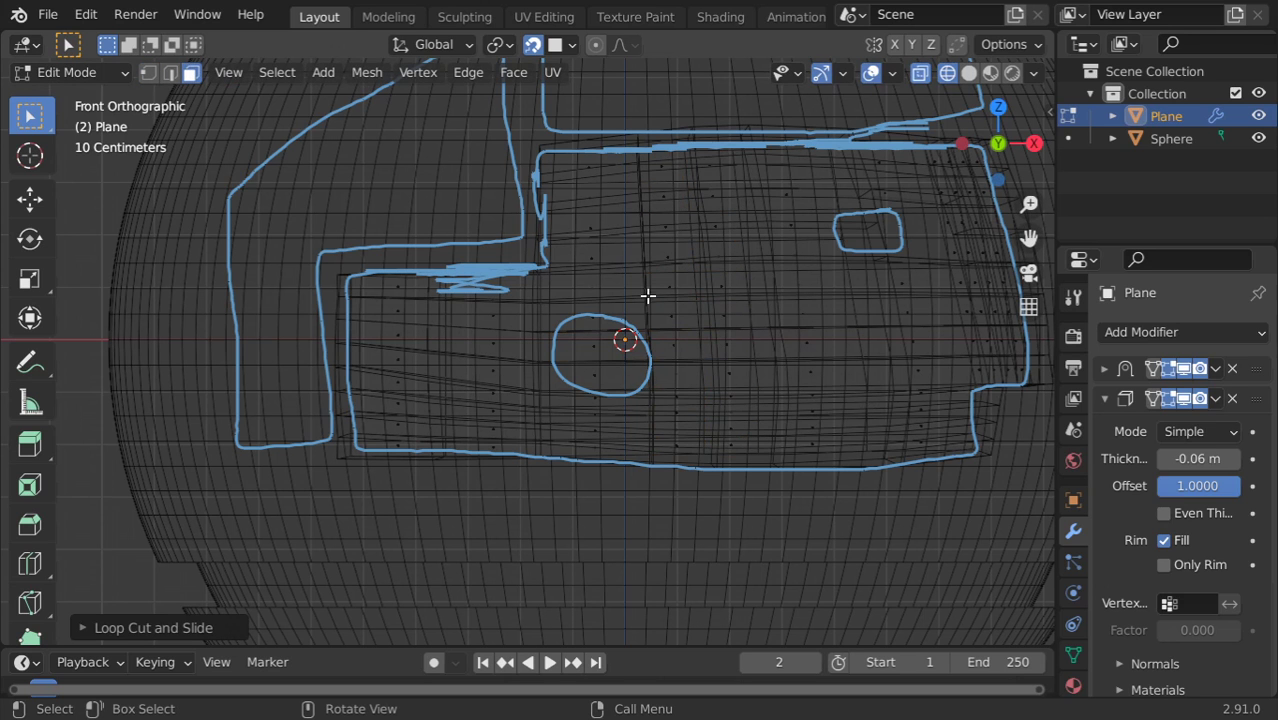
pyautogui.click(676, 327)
pyautogui.press('x')
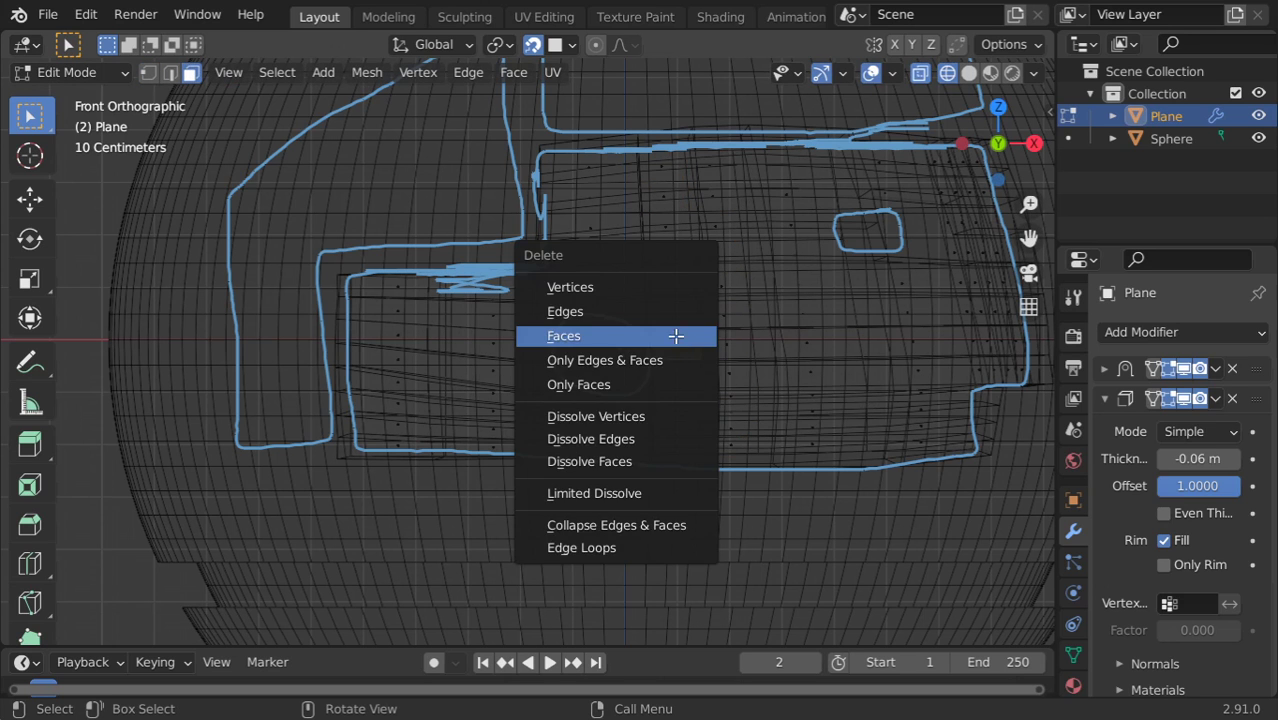
pyautogui.click(675, 335)
pyautogui.click(709, 344)
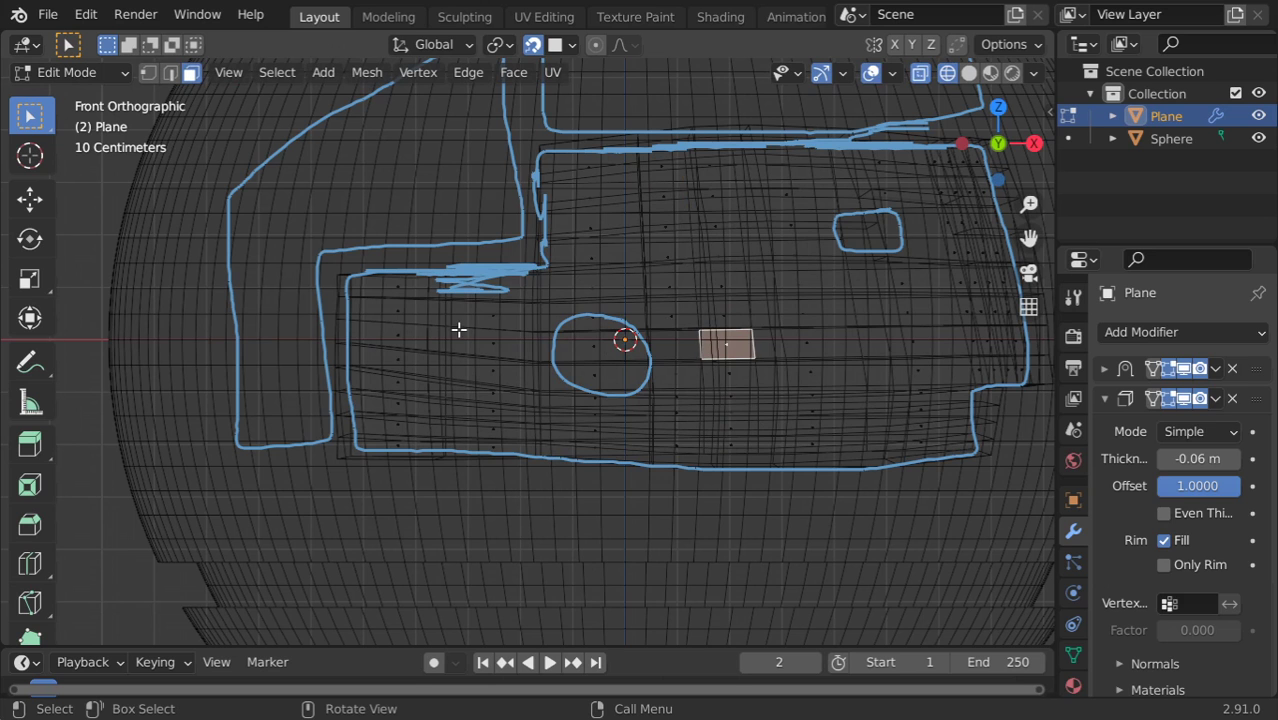
pyautogui.hotkey('shift', 'z')
pyautogui.click(170, 74)
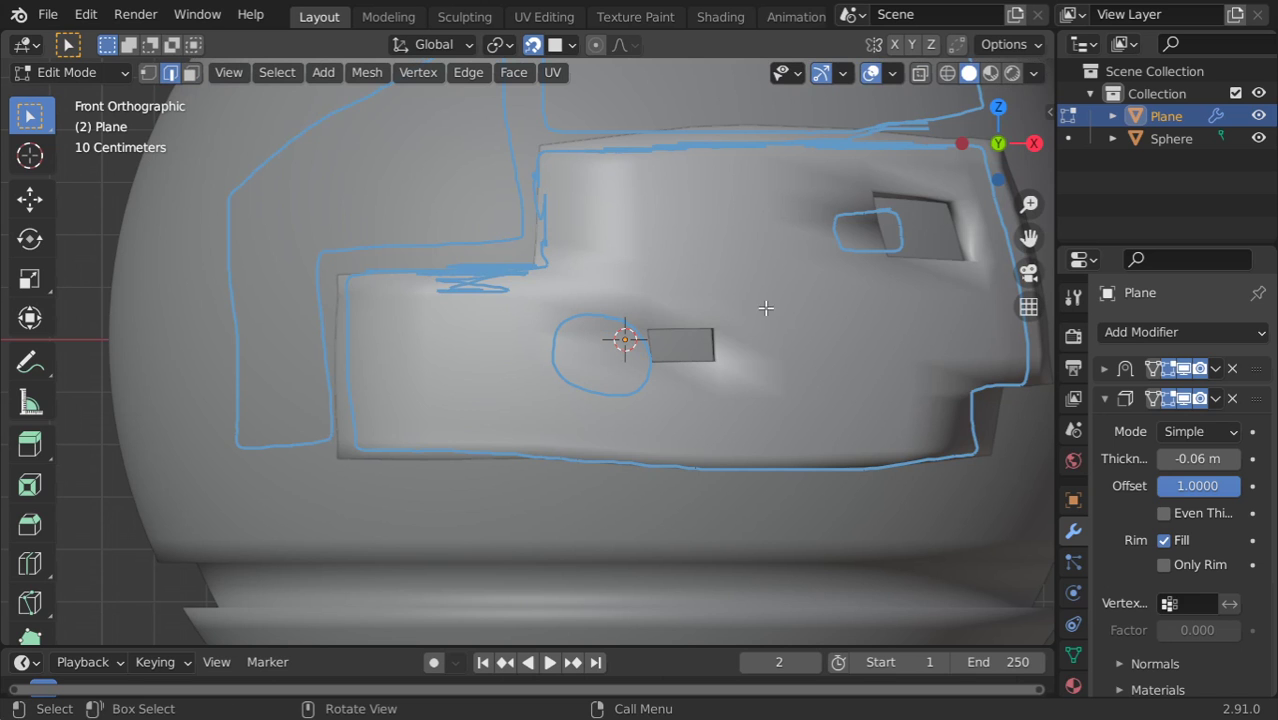
# Box-select the small hole's edge loop and make it regular with LoopTools Circle
pyautogui.hotkey('alt', 'z')
pyautogui.press('a')
pyautogui.hotkey('alt', 'a')
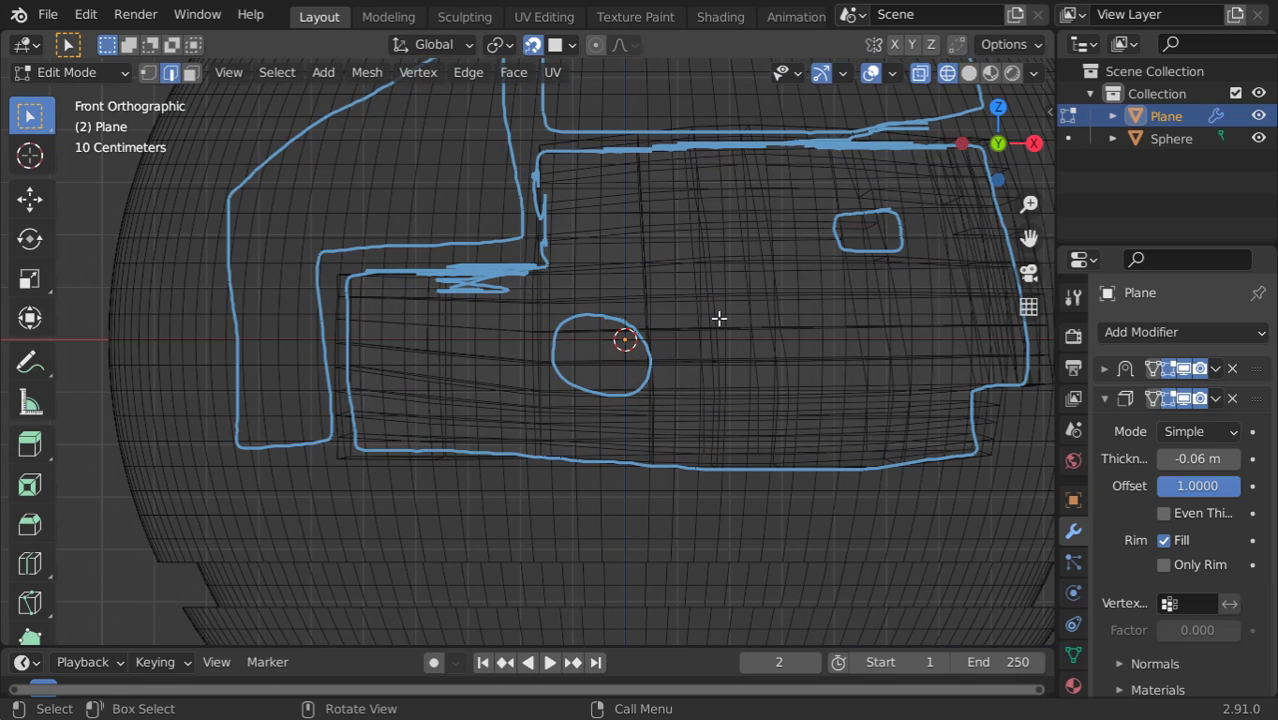
pyautogui.moveTo(726, 314); pyautogui.dragTo(617, 371)
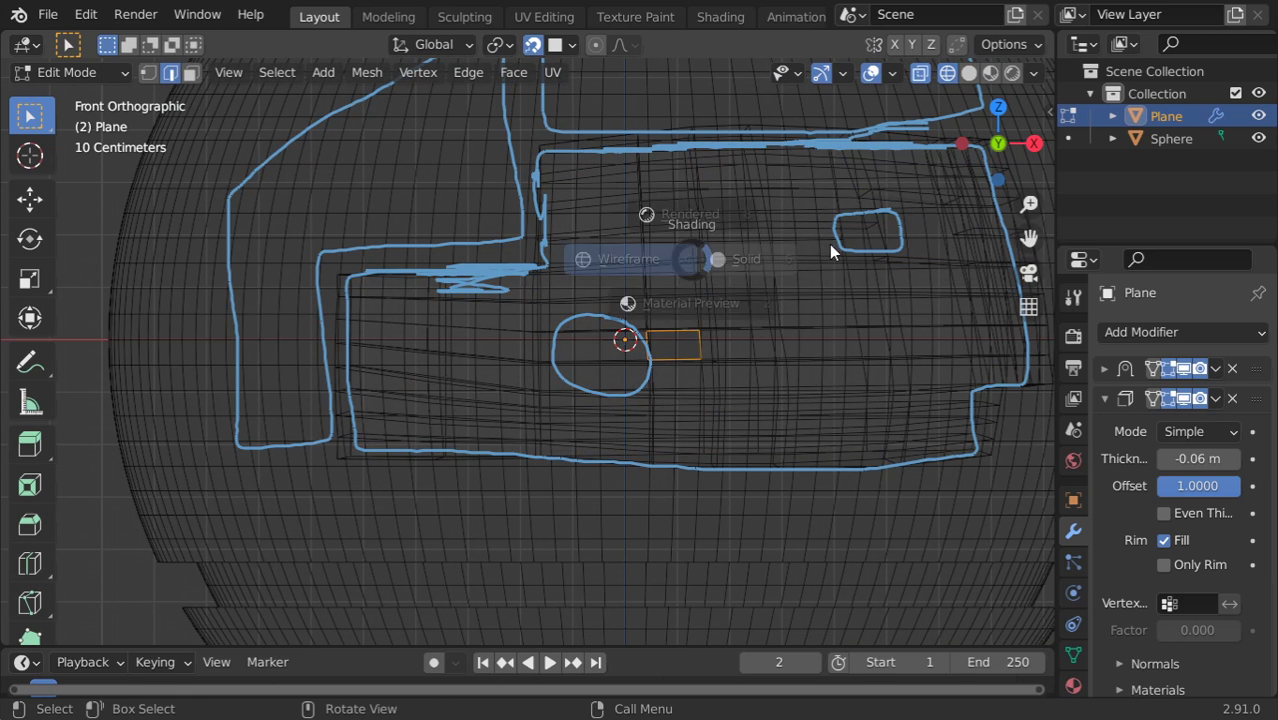
pyautogui.hotkey('alt', 'z')
pyautogui.rightClick(679, 238)
pyautogui.moveTo(563, 37)
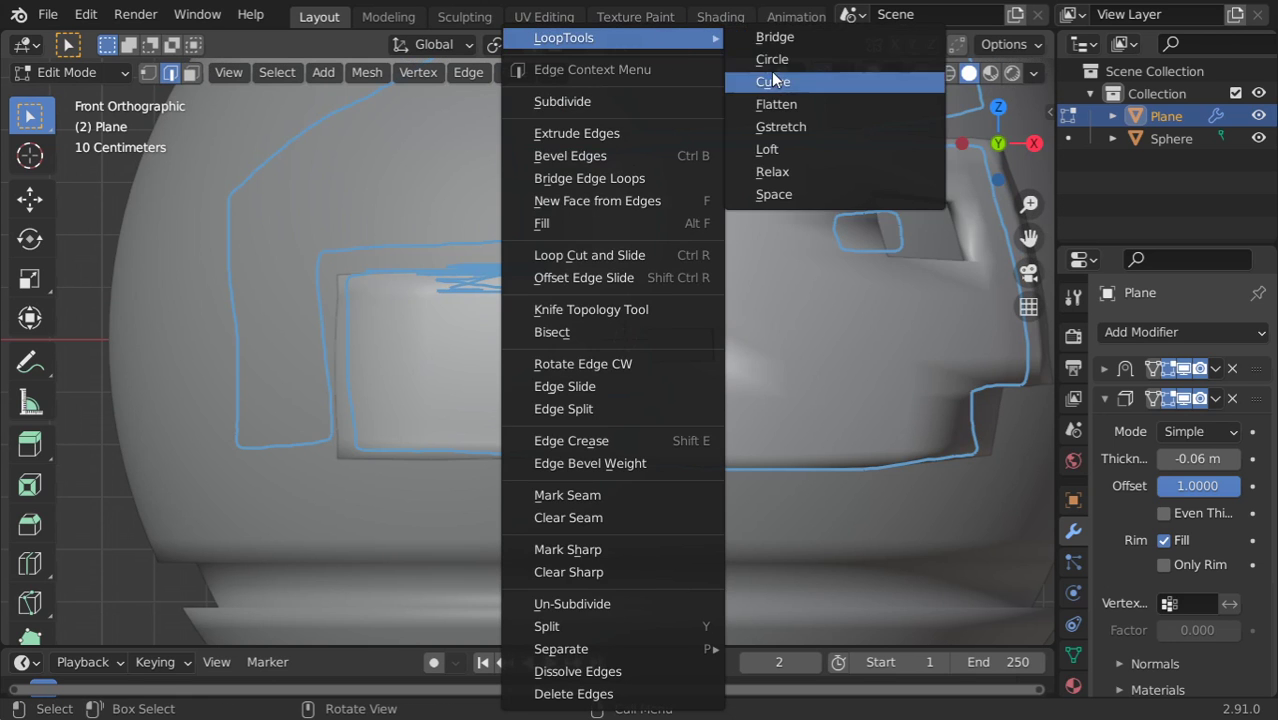
pyautogui.click(772, 59)
# Return to solid shading and Object Mode, and collapse the Solidify settings
pyautogui.press('z')
pyautogui.click(895, 318)
pyautogui.press('Tab')
pyautogui.moveTo(888, 315); pyautogui.dragTo(797, 332, button='middle')
pyautogui.click(1106, 400)
# Add a Subdivision Surface modifier to the panel with viewport level 2
pyautogui.click(1150, 331)
pyautogui.scroll(-3, 865, 620)
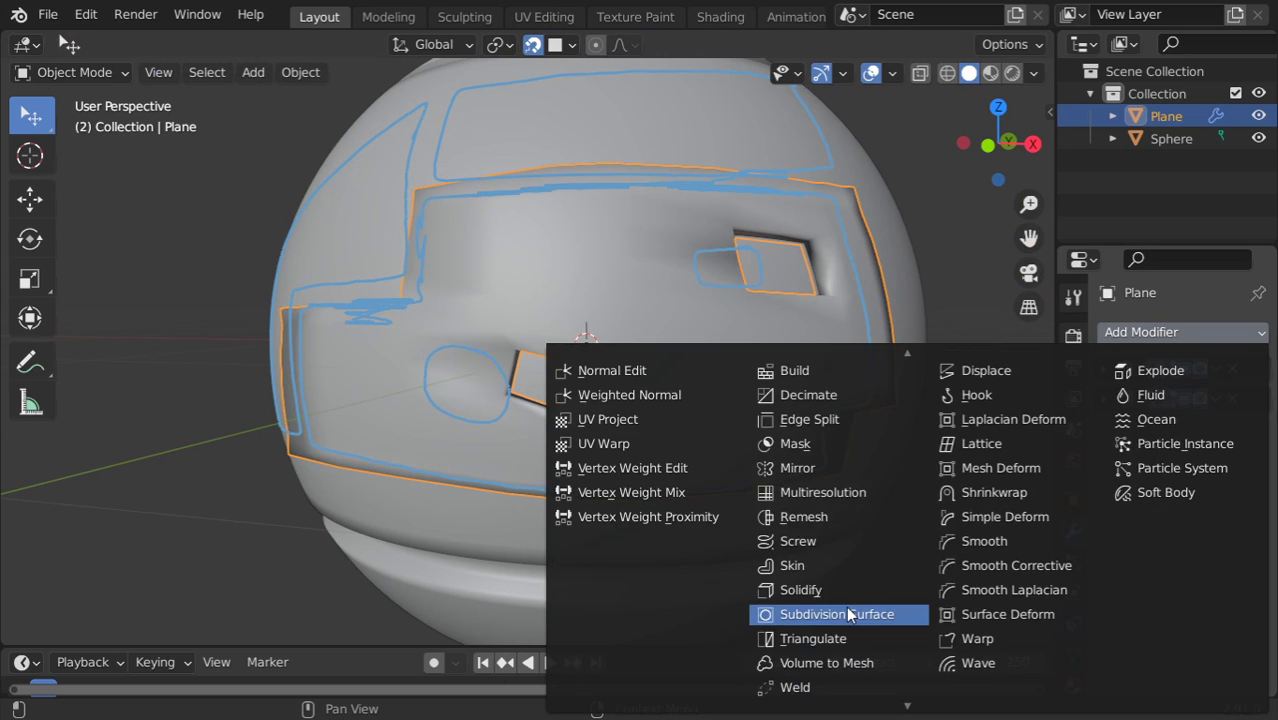
pyautogui.click(851, 614)
pyautogui.click(1234, 489)
pyautogui.scroll(-3, 836, 371)
# Enter Edit Mode on the isolated panel in wireframe and clear the selection
pyautogui.press('Tab')
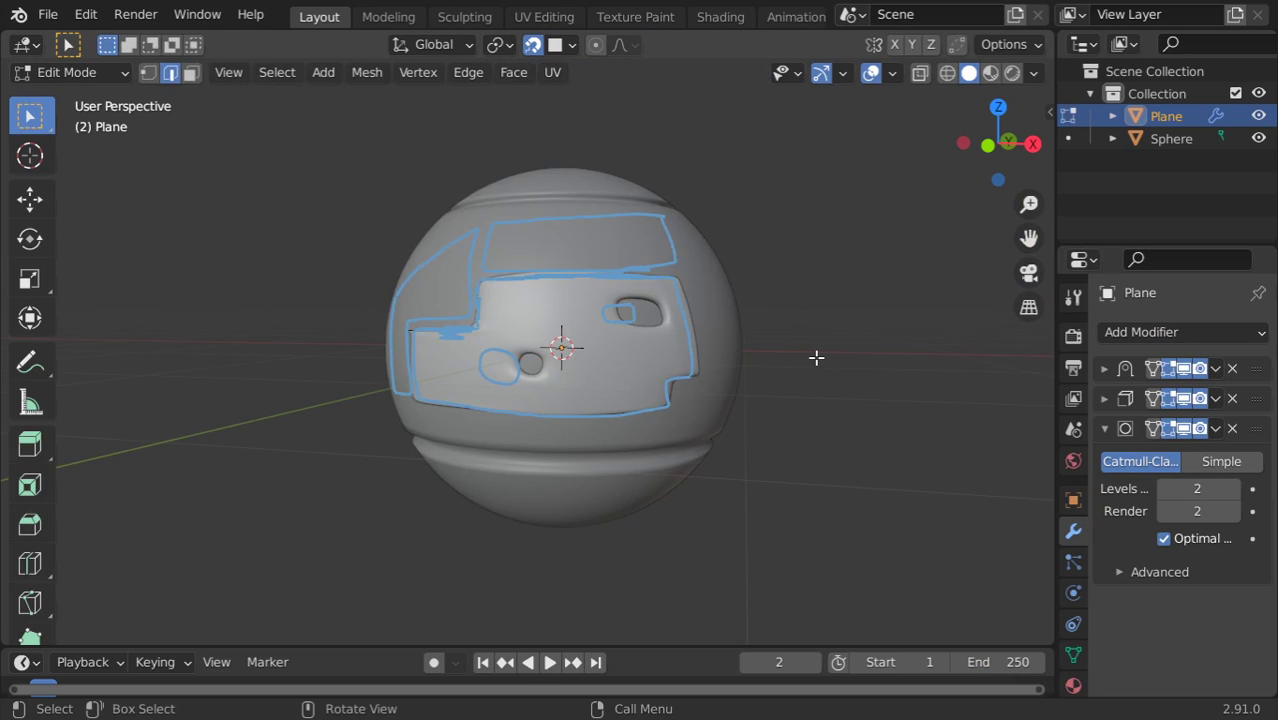
pyautogui.hotkey('shift', 'z')
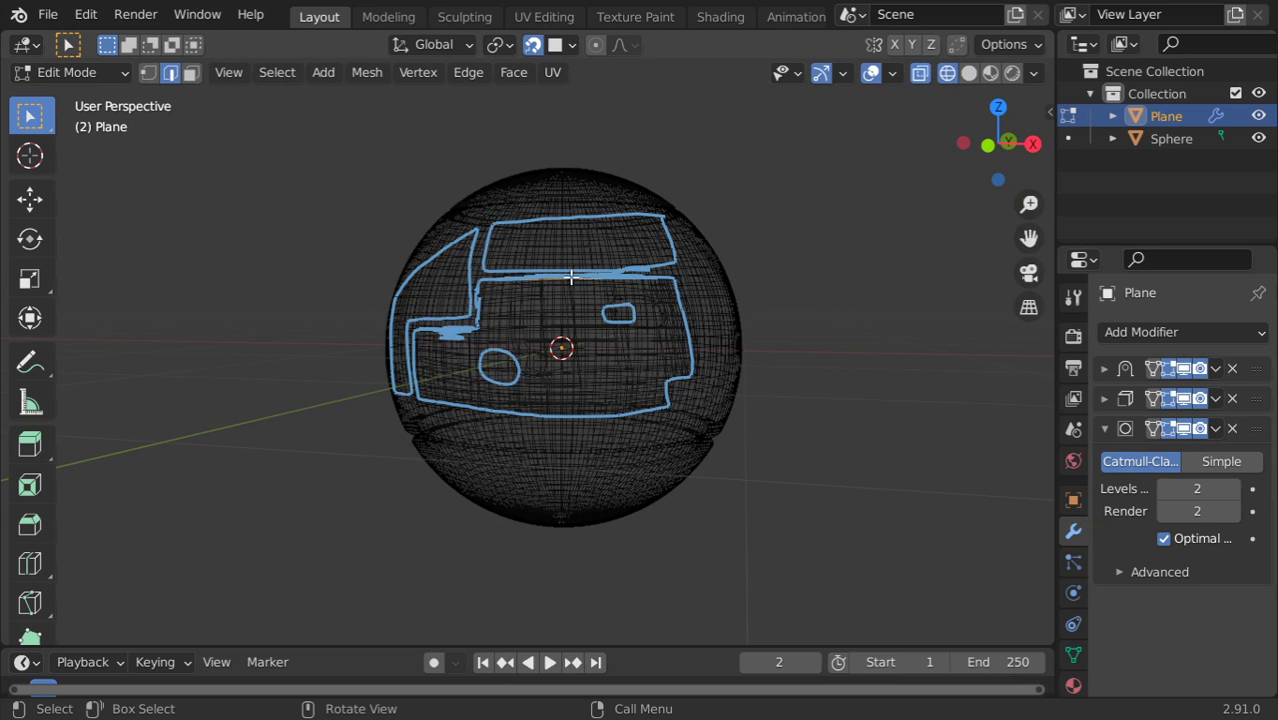
pyautogui.press('KP_Divide')
pyautogui.keyDown('alt'); pyautogui.click(647, 262); pyautogui.keyUp('alt')
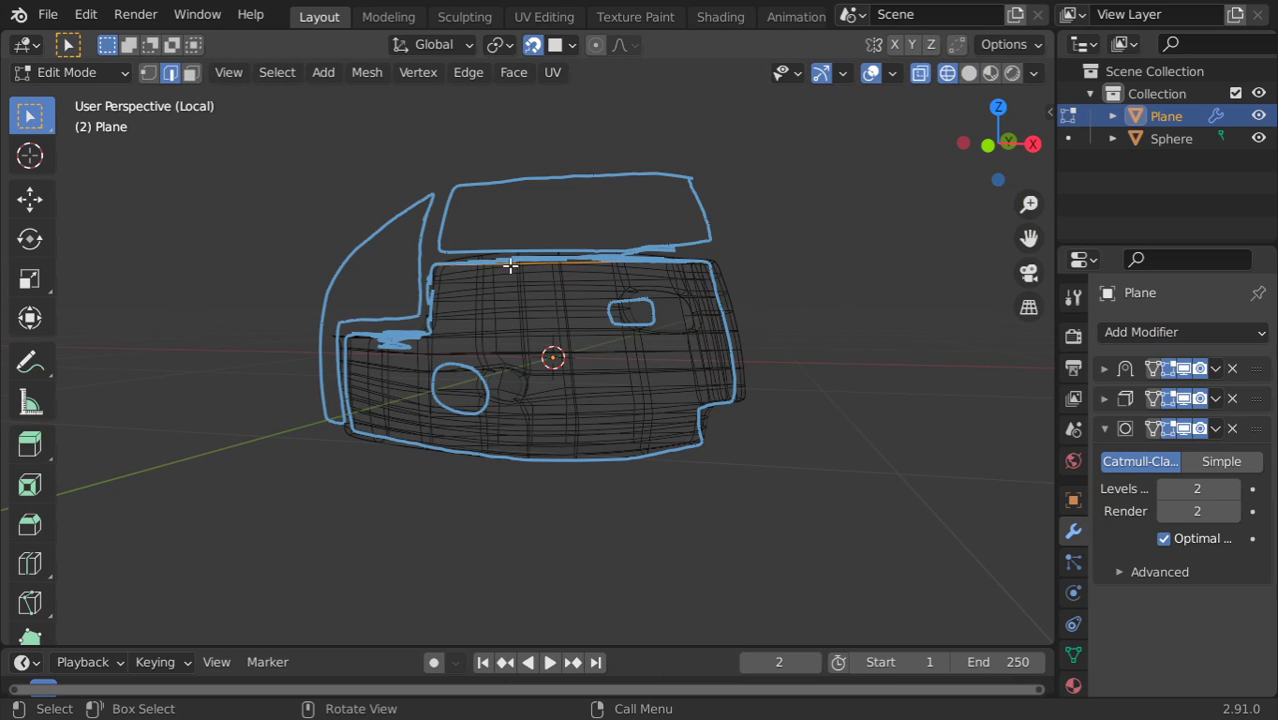
pyautogui.hotkey('ctrl', 'l')
pyautogui.hotkey('alt', 'a')
# Select the panel's bottom edge loop and mark it sharp
pyautogui.press('c')
pyautogui.moveTo(722, 451); pyautogui.dragTo(440, 455)
pyautogui.press('Escape')
pyautogui.hotkey('alt', 'a')
pyautogui.keyDown('alt'); pyautogui.click(526, 449); pyautogui.keyUp('alt')
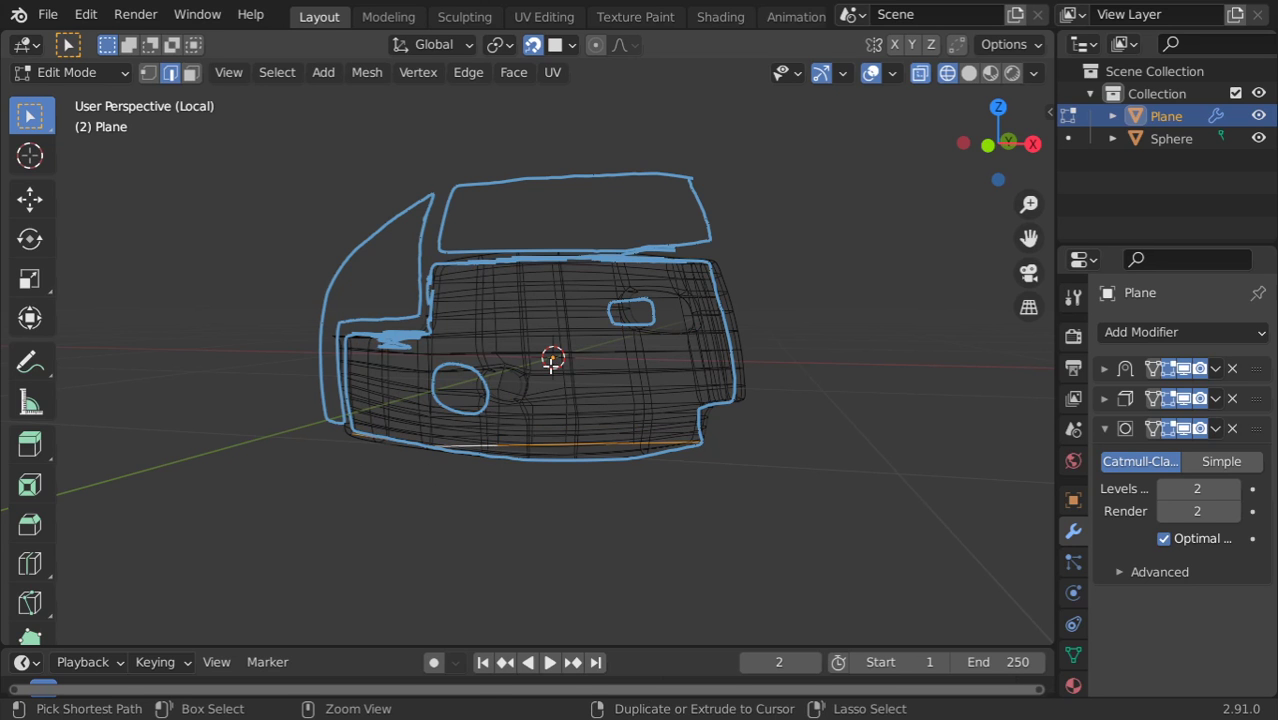
pyautogui.hotkey('ctrl', 'e')
pyautogui.click(472, 574)
# Mark the panel's right-side edges sharp
pyautogui.press('z')
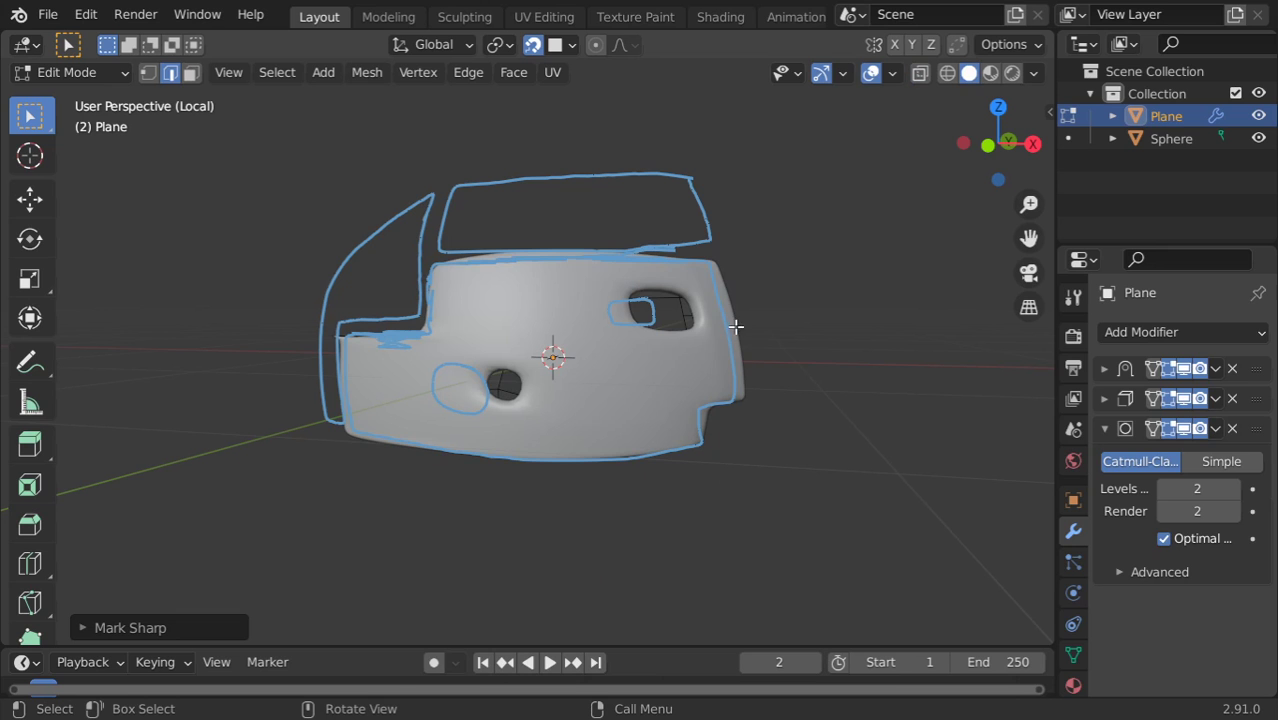
pyautogui.press('z')
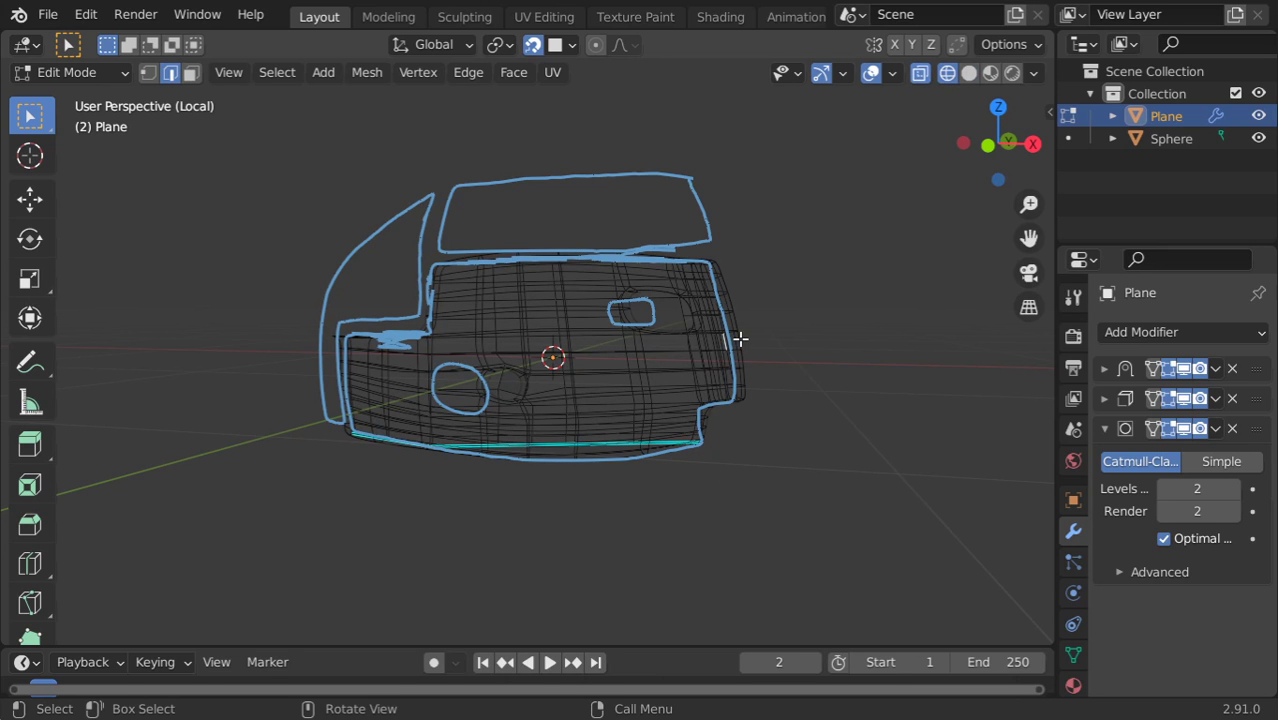
pyautogui.hotkey('ctrl', 'e')
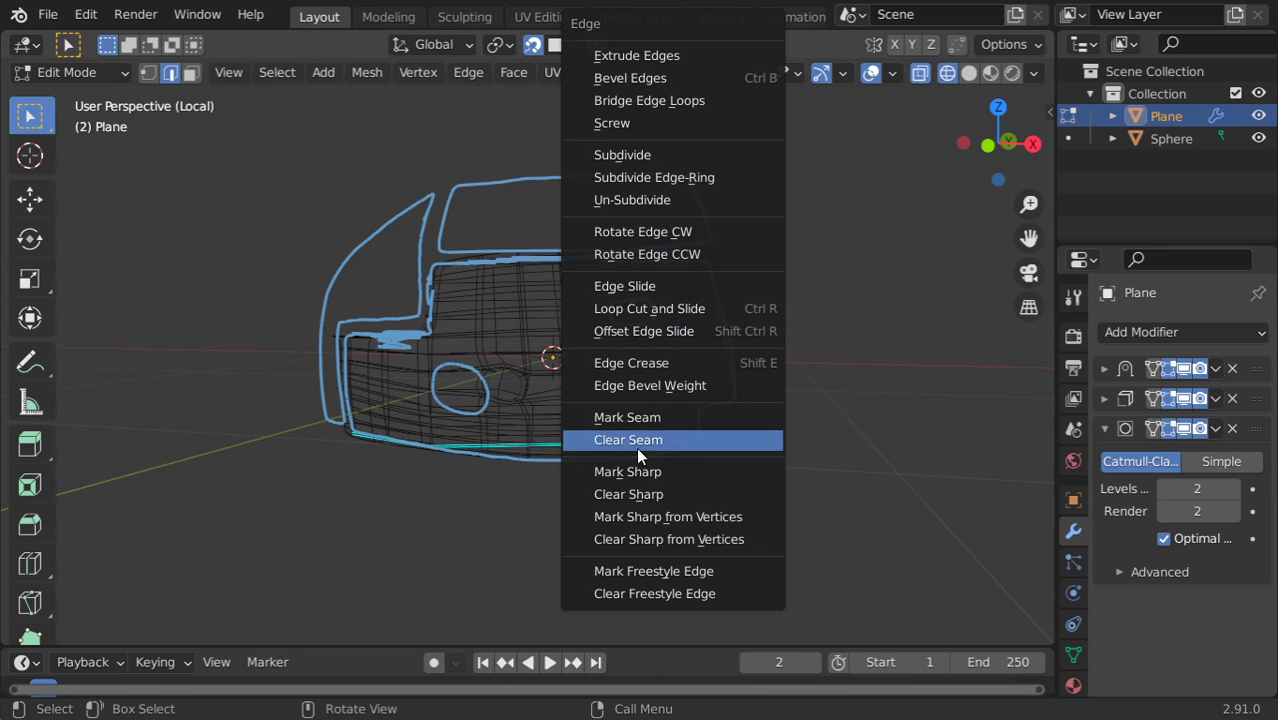
pyautogui.click(629, 472)
pyautogui.click(837, 405)
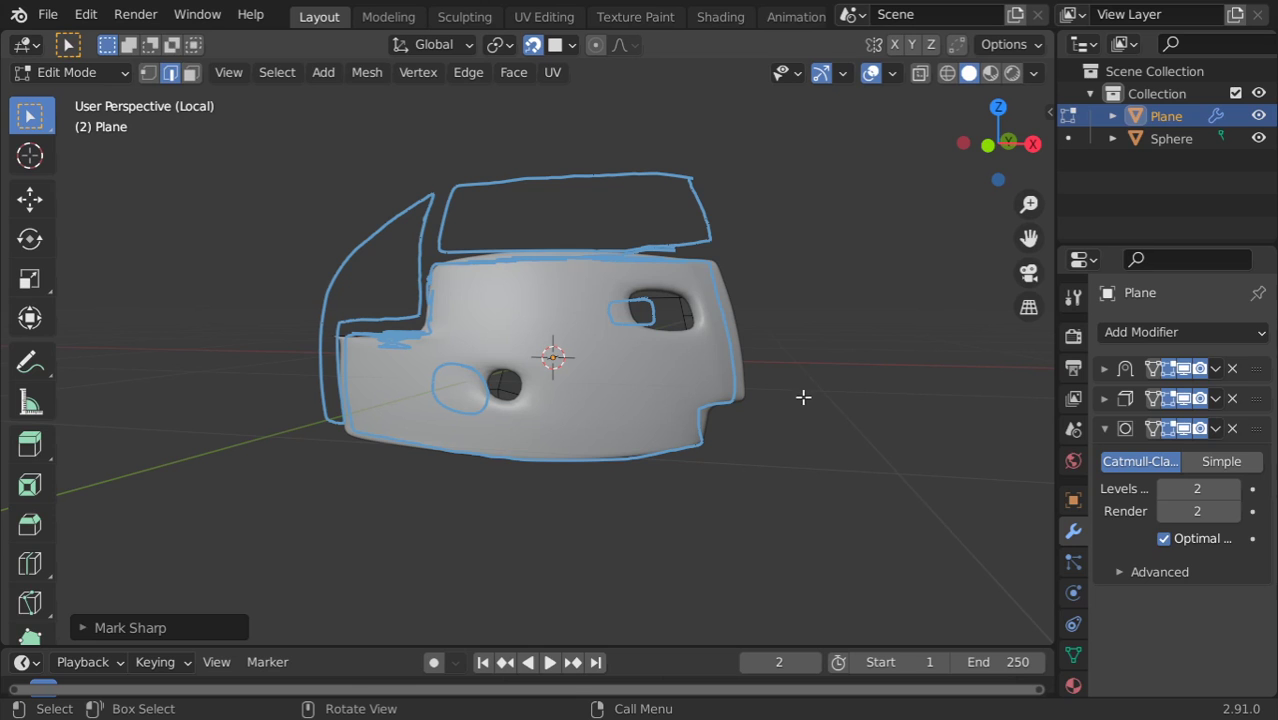
pyautogui.scroll(1, 665, 292)
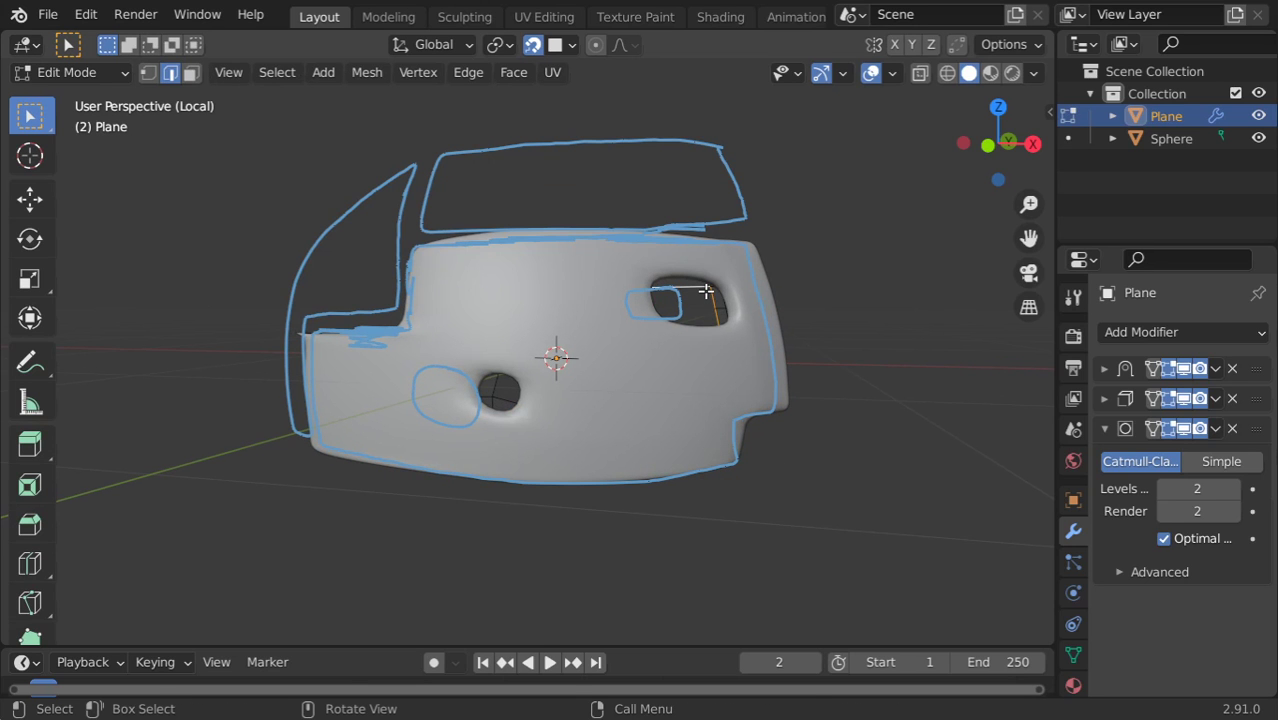
# Mark the hole's rim edges sharp and check the result in solid shading
pyautogui.hotkey('ctrl', 'r')
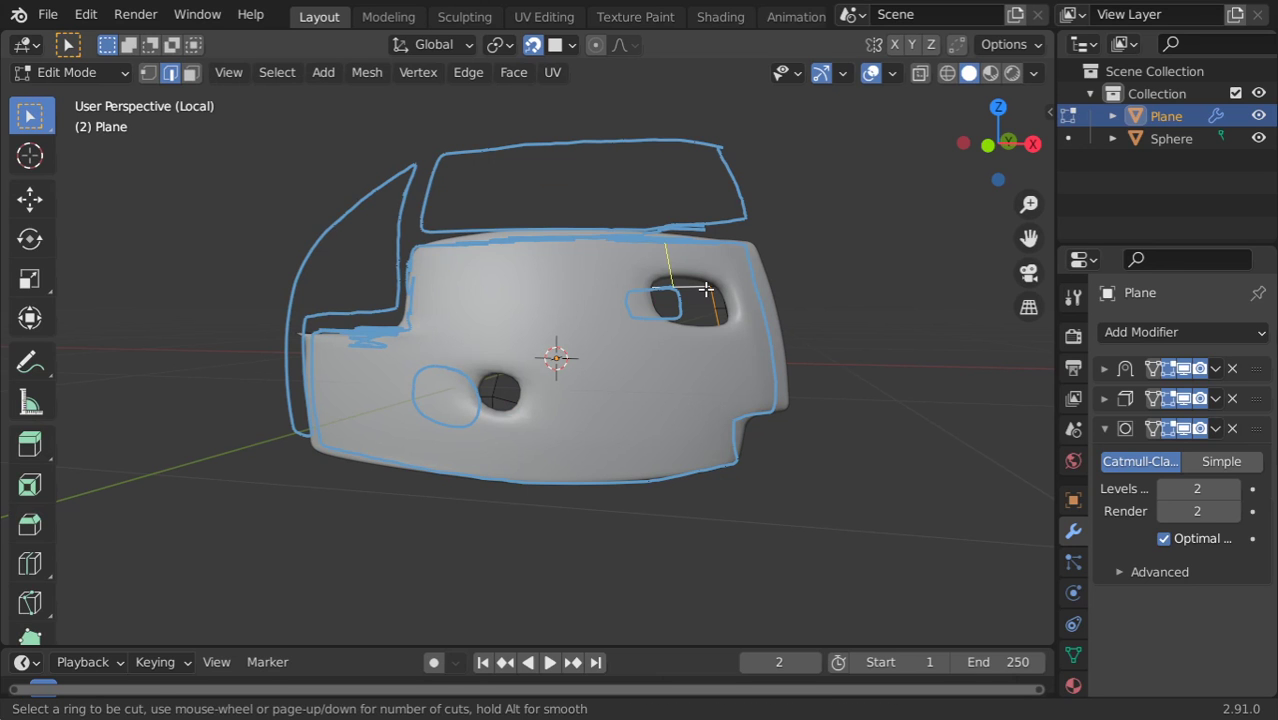
pyautogui.press('Escape')
pyautogui.hotkey('ctrl', 'e')
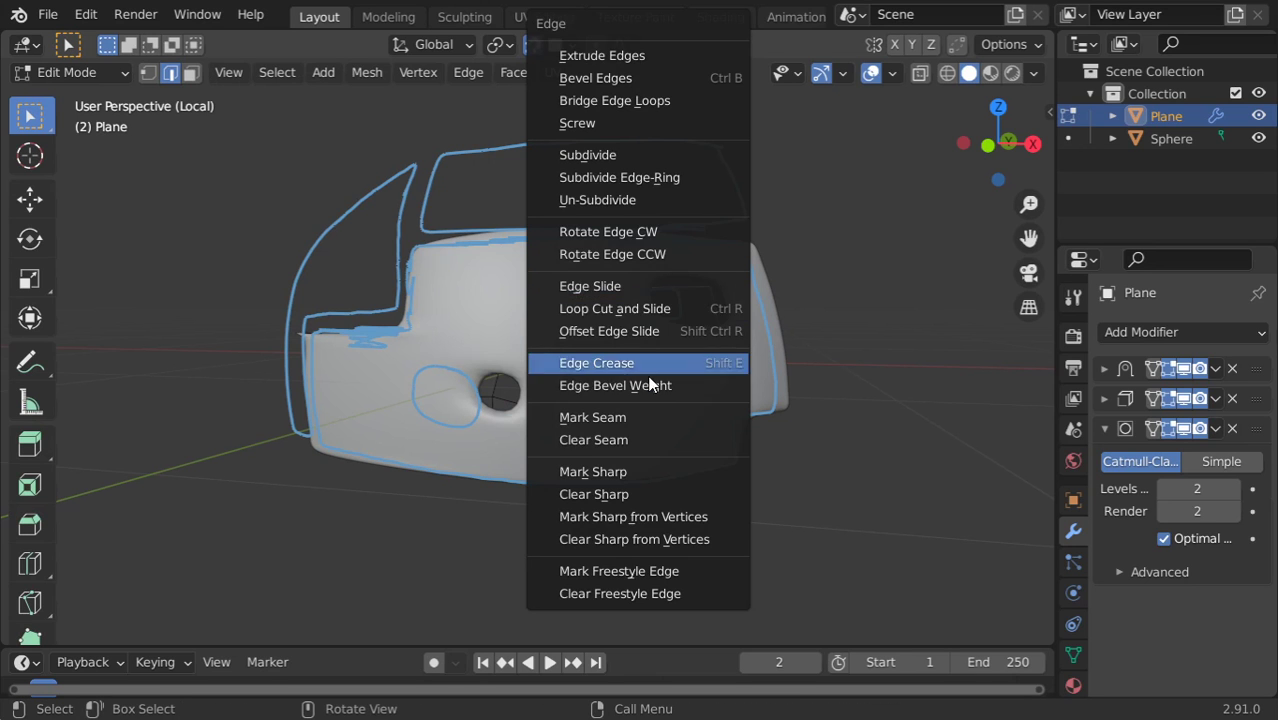
pyautogui.click(621, 470)
pyautogui.press('z')
pyautogui.click(167, 333)
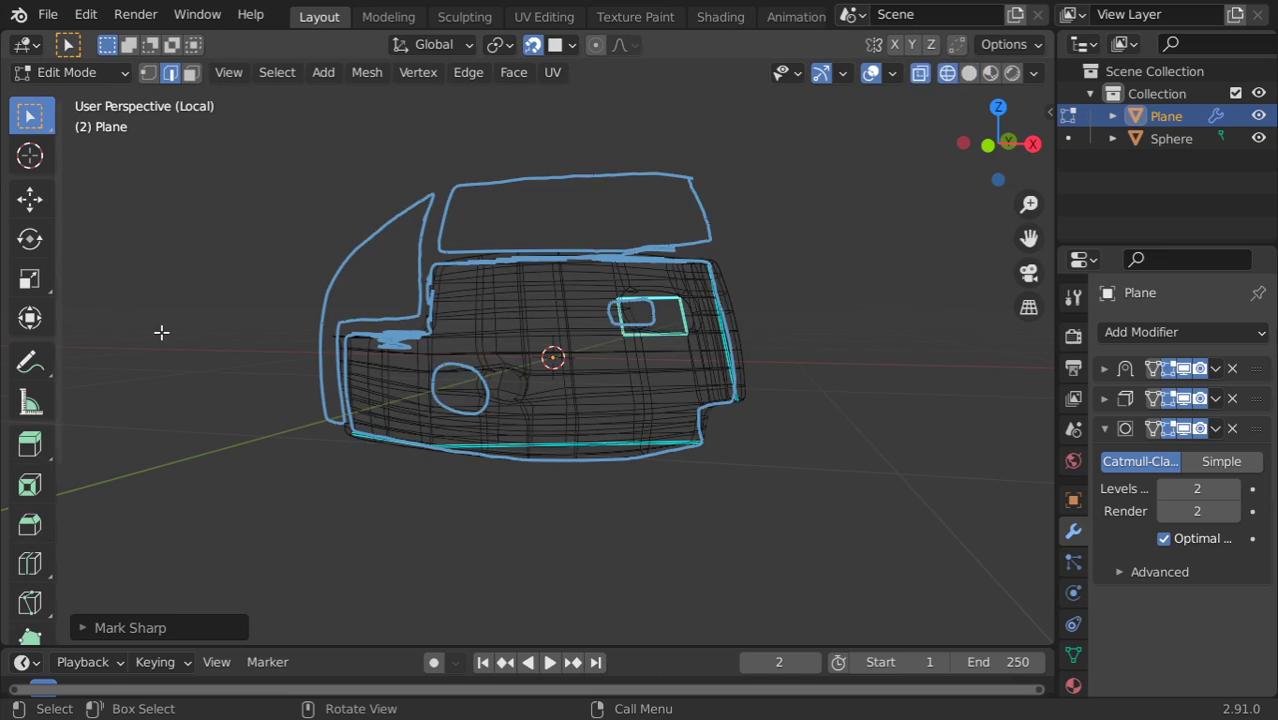
pyautogui.scroll(1, 655, 335)
pyautogui.press('z')
pyautogui.click(876, 312)
# Return to Object Mode and leave local view so the sphere reappears
pyautogui.press('Tab')
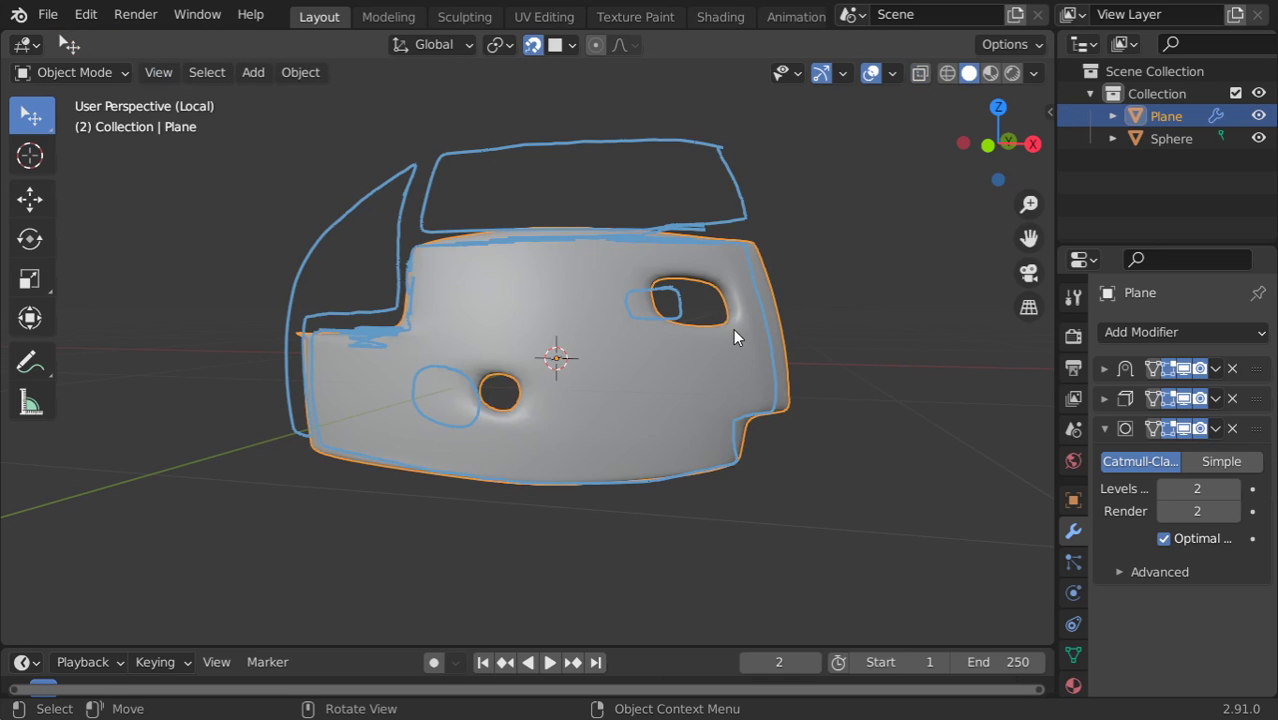
pyautogui.scroll(-2, 733, 337)
pyautogui.press('KP_Divide')
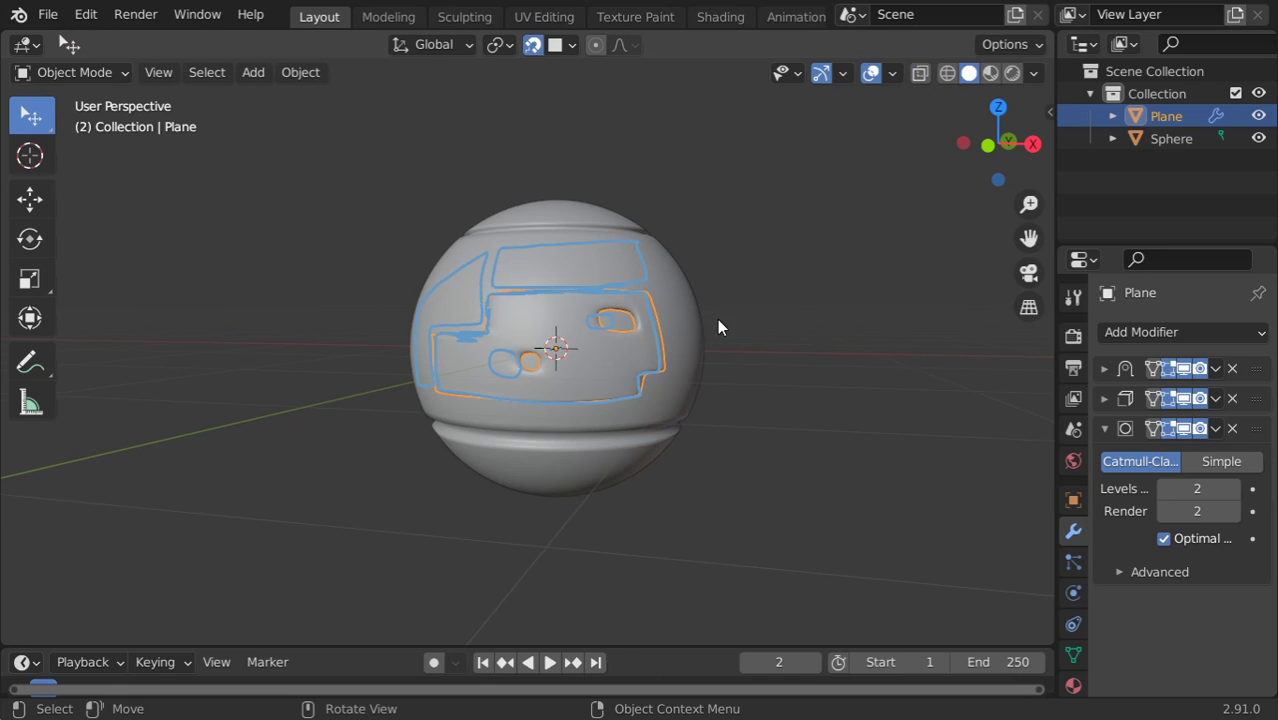
pyautogui.scroll(1, 637, 312)
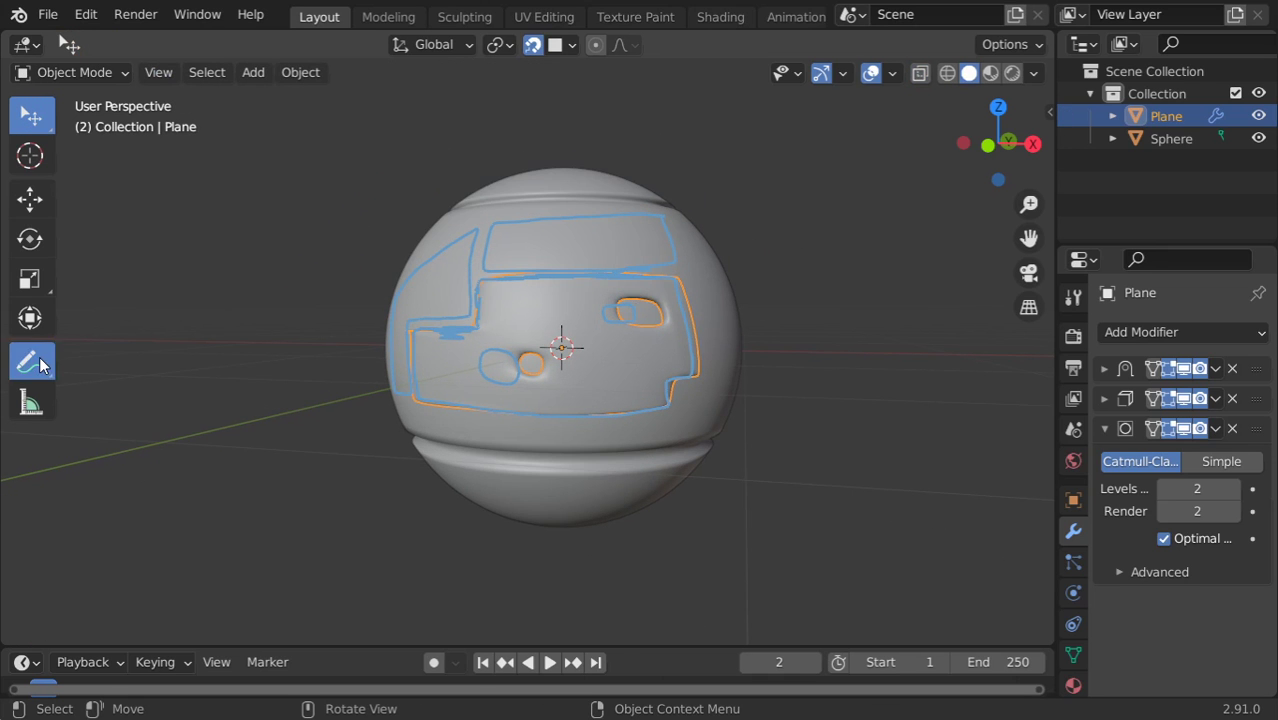
# Erase the blue annotation sketch strokes with the Annotate Eraser
pyautogui.moveTo(29, 362); pyautogui.dragTo(163, 484)
pyautogui.moveTo(585, 258)
pyautogui.mouseDown()
pyautogui.moveTo(693, 294)
pyautogui.moveTo(702, 362)
pyautogui.moveTo(611, 392)
pyautogui.moveTo(639, 322)
pyautogui.moveTo(639, 211)
pyautogui.moveTo(599, 240)
pyautogui.moveTo(416, 304)
pyautogui.moveTo(485, 305)
pyautogui.moveTo(508, 422)
pyautogui.mouseUp()
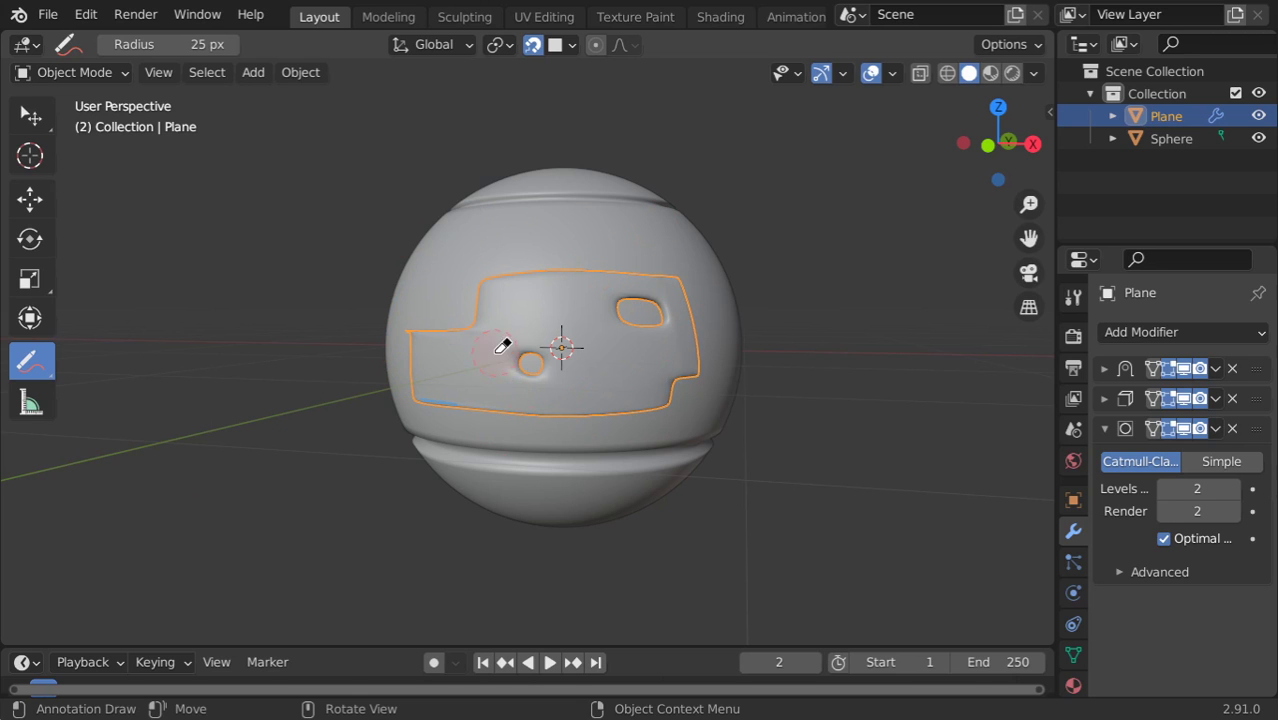
pyautogui.press('z')
pyautogui.scroll(-2, 738, 337)
# Orbit around the helmet and select the Sphere
pyautogui.moveTo(738, 337)
pyautogui.mouseDown(button='middle')
pyautogui.moveTo(491, 362)
pyautogui.moveTo(591, 358)
pyautogui.mouseUp(button='middle')
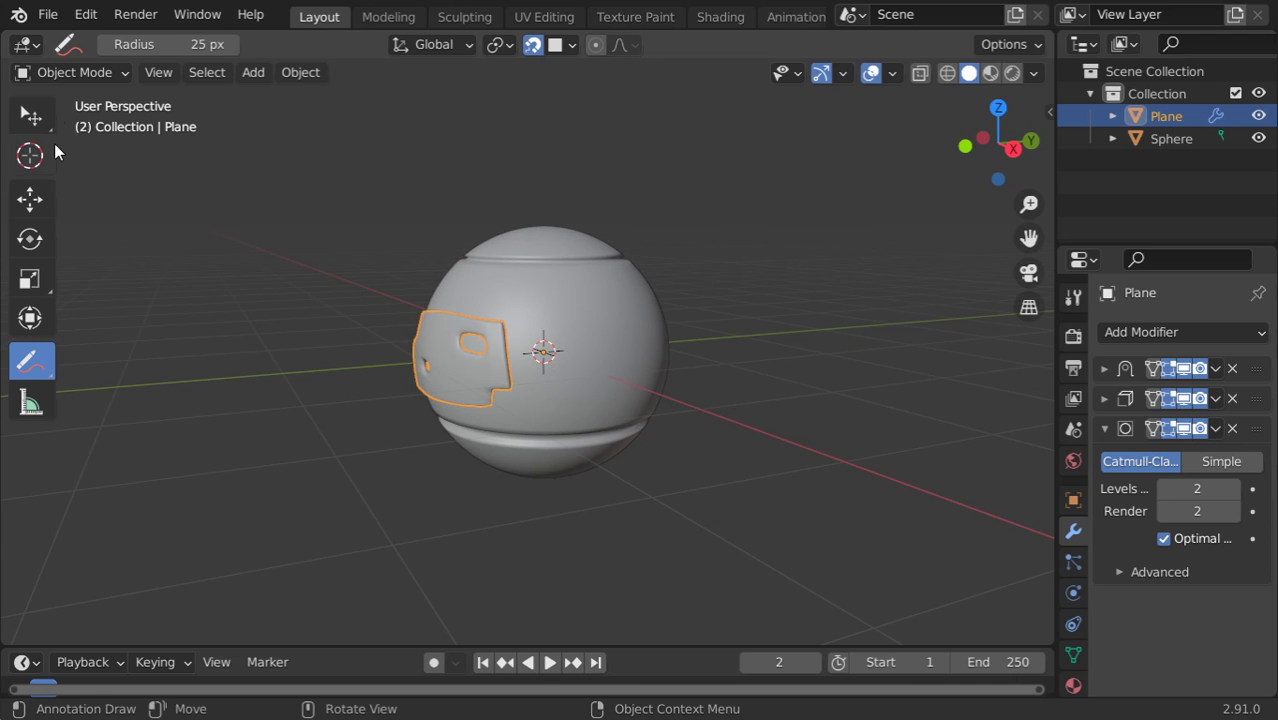
pyautogui.click(29, 115)
pyautogui.click(580, 287)
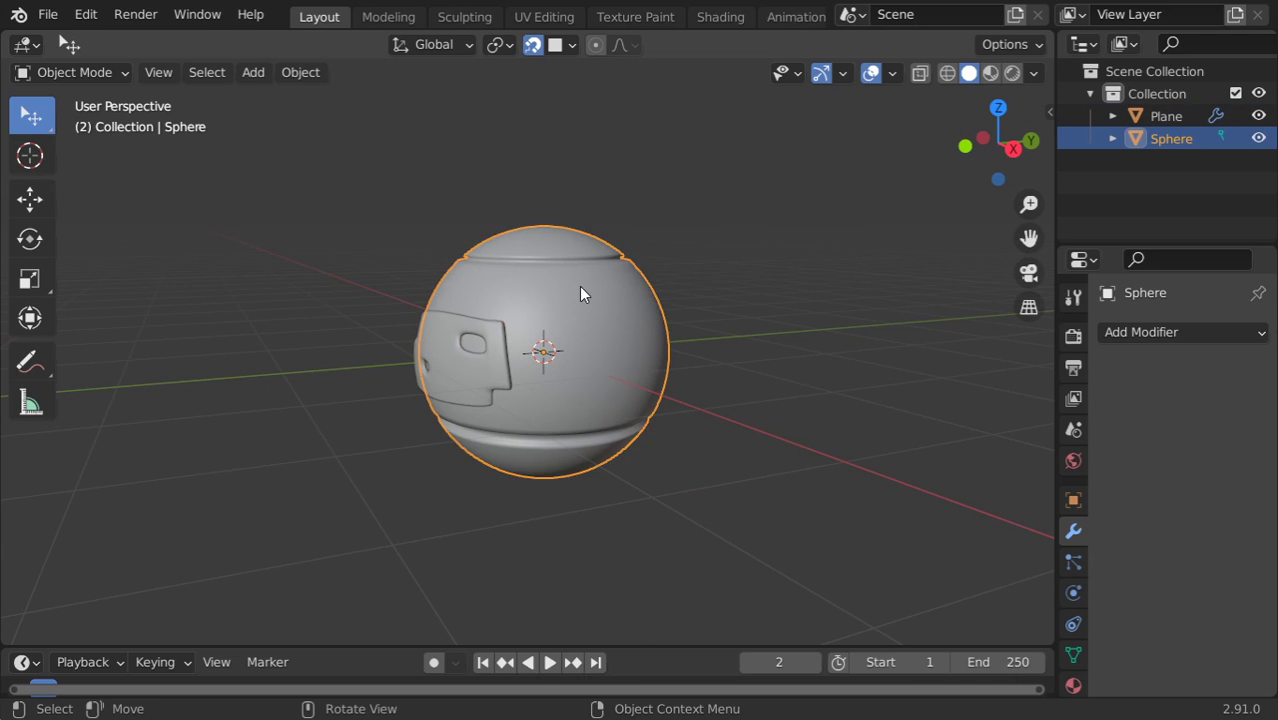
# Hide the Sphere and orbit around the face panel to inspect it on its own
pyautogui.press('h')
pyautogui.moveTo(579, 286)
pyautogui.mouseDown(button='middle')
pyautogui.moveTo(585, 370)
pyautogui.moveTo(325, 382)
pyautogui.moveTo(348, 291)
pyautogui.moveTo(168, 362)
pyautogui.moveTo(528, 408)
pyautogui.moveTo(773, 354)
pyautogui.mouseUp(button='middle')
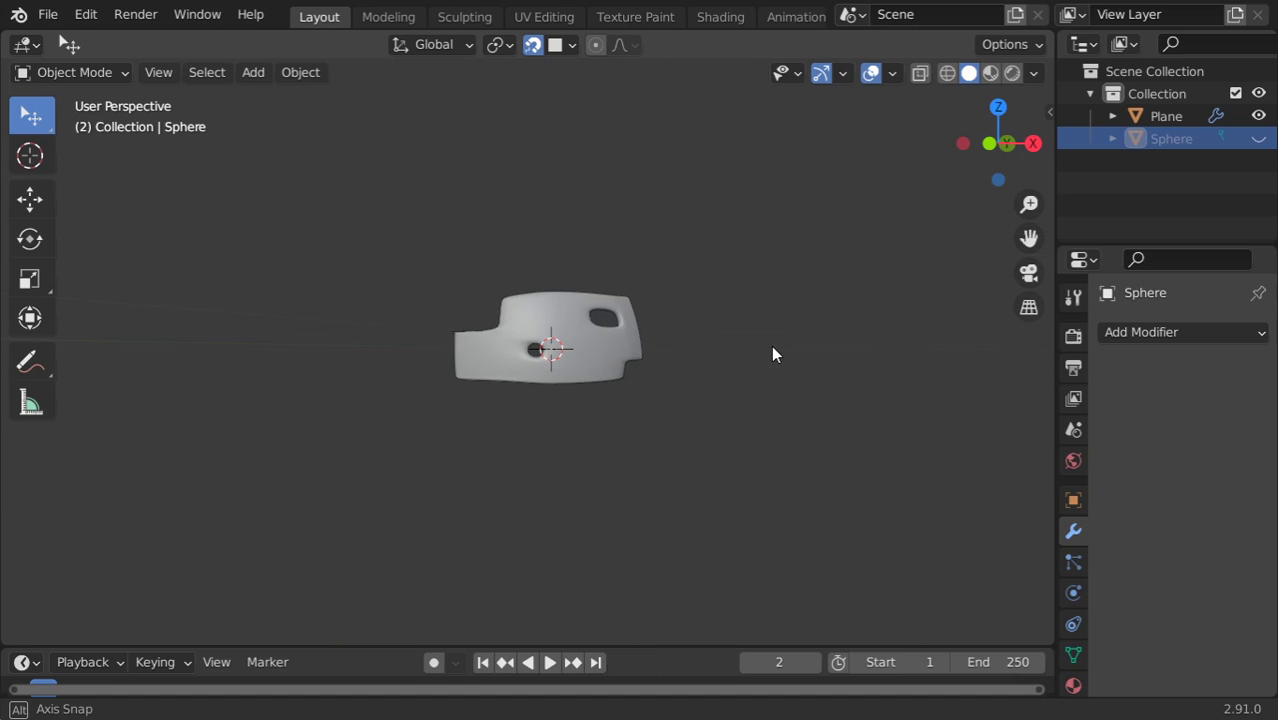
pyautogui.click(584, 358)
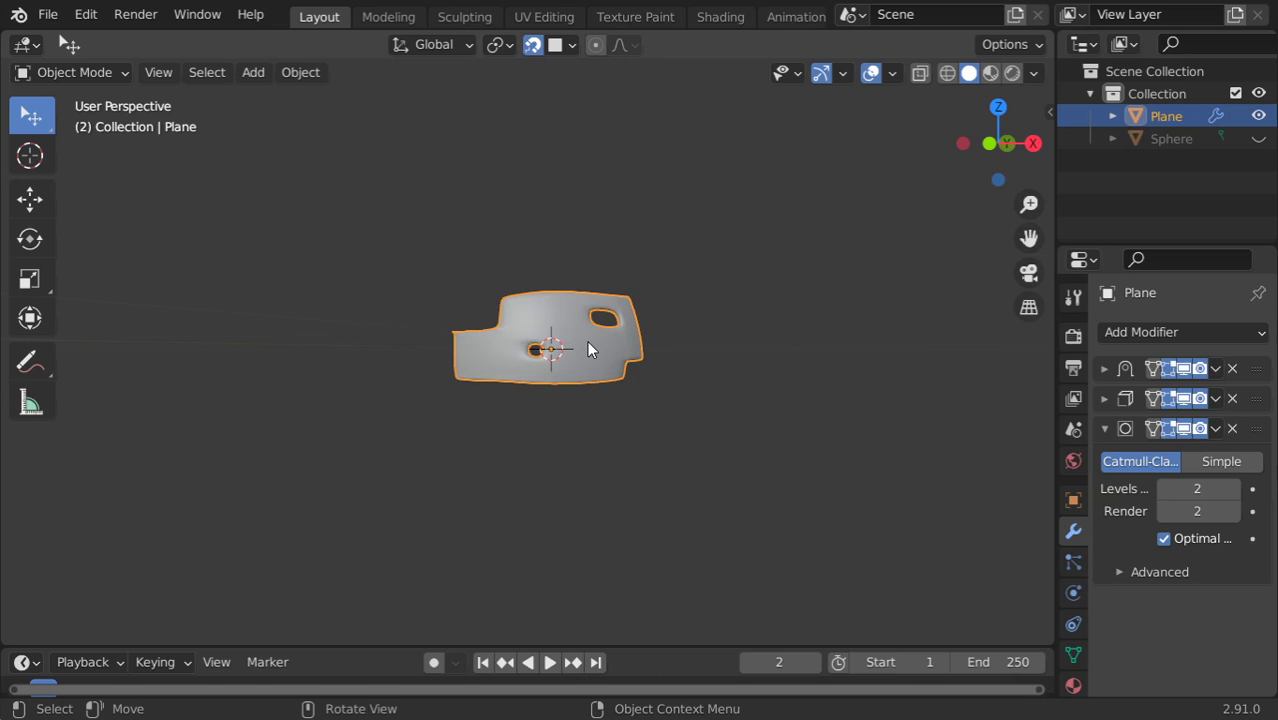
# Unhide the Sphere, reselect the face panel, and bring up the Viewport Shading settings
pyautogui.hotkey('alt', 'h')
pyautogui.hotkey('alt', 'a')
pyautogui.scroll(3, 610, 345)
pyautogui.click(618, 334)
pyautogui.click(892, 74)
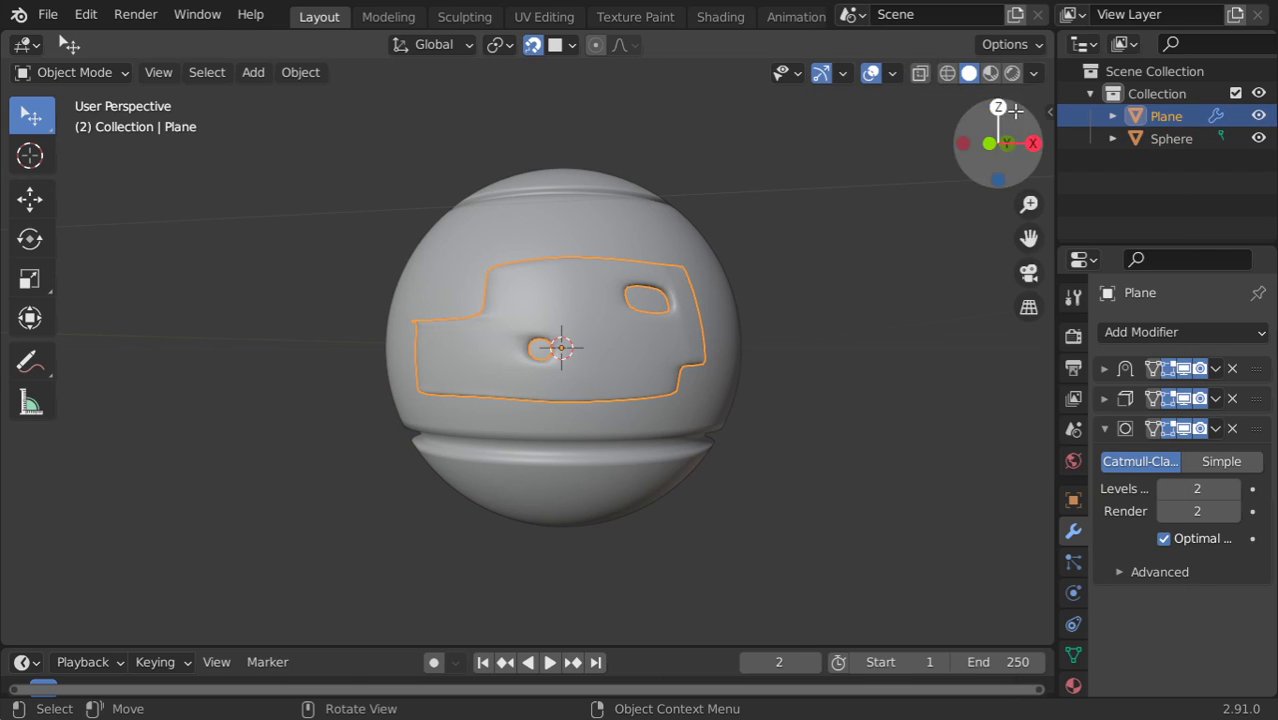
pyautogui.click(1034, 73)
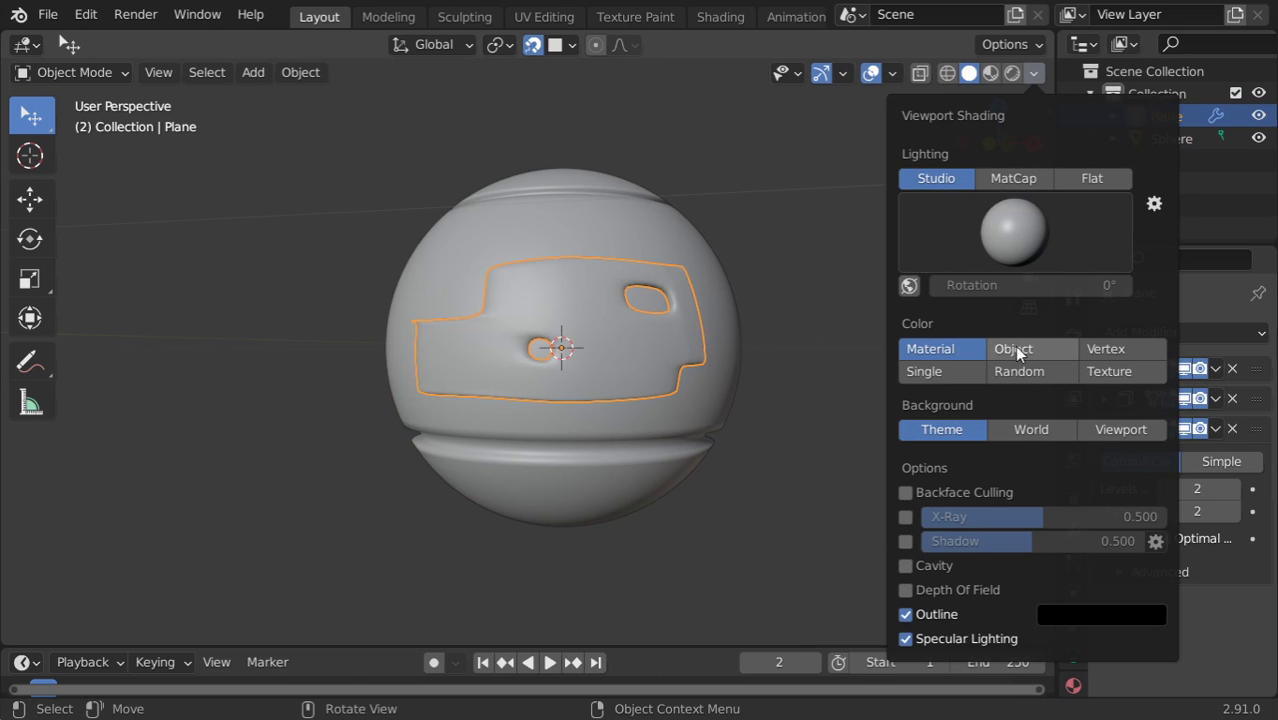
# Set viewport Color to Random (teal sphere, olive panel), deselect all, and orbit out
pyautogui.click(1019, 371)
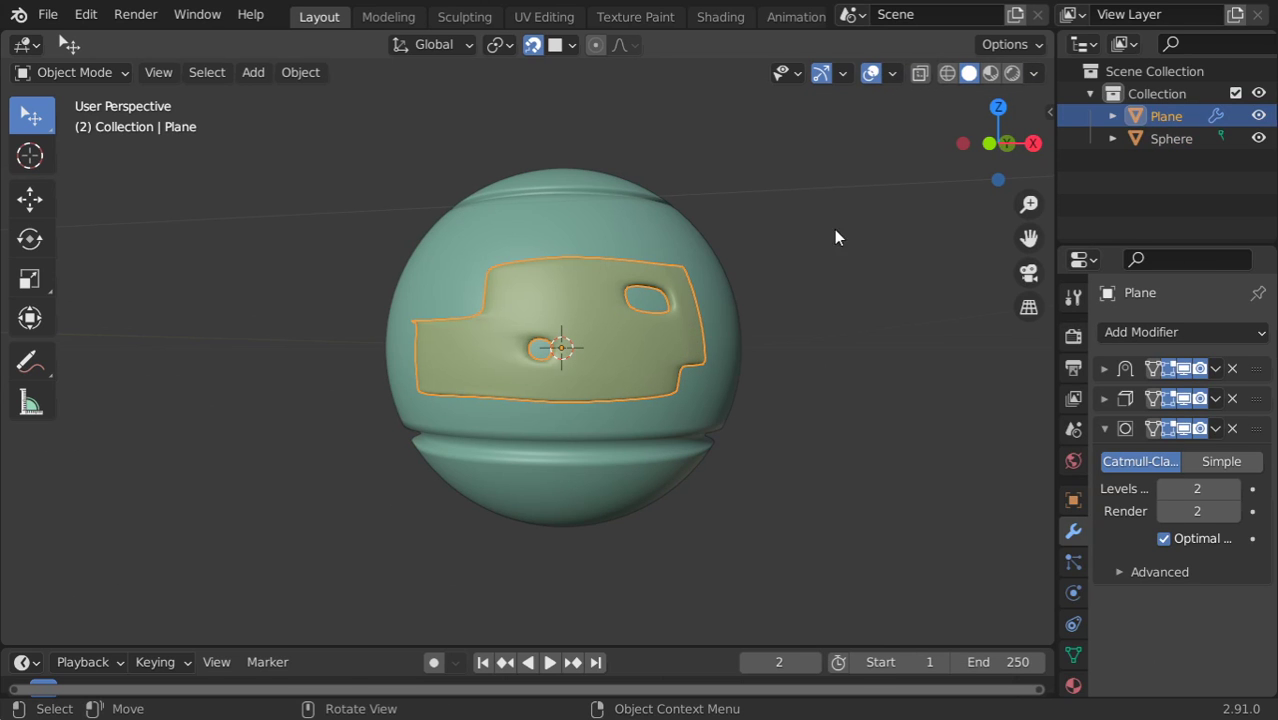
pyautogui.hotkey('alt', 'a')
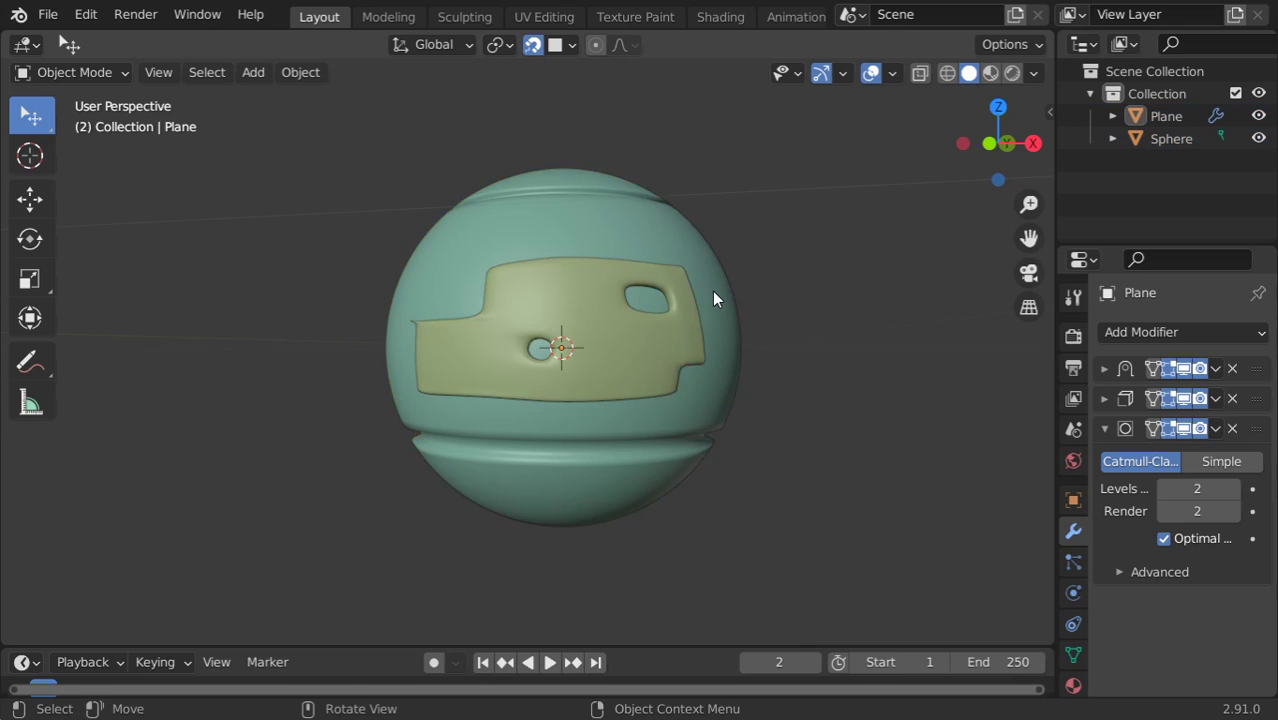
pyautogui.scroll(-3, 712, 300)
pyautogui.moveTo(712, 304)
pyautogui.mouseDown(button='middle')
pyautogui.moveTo(606, 331)
pyautogui.moveTo(640, 343)
pyautogui.mouseUp(button='middle')
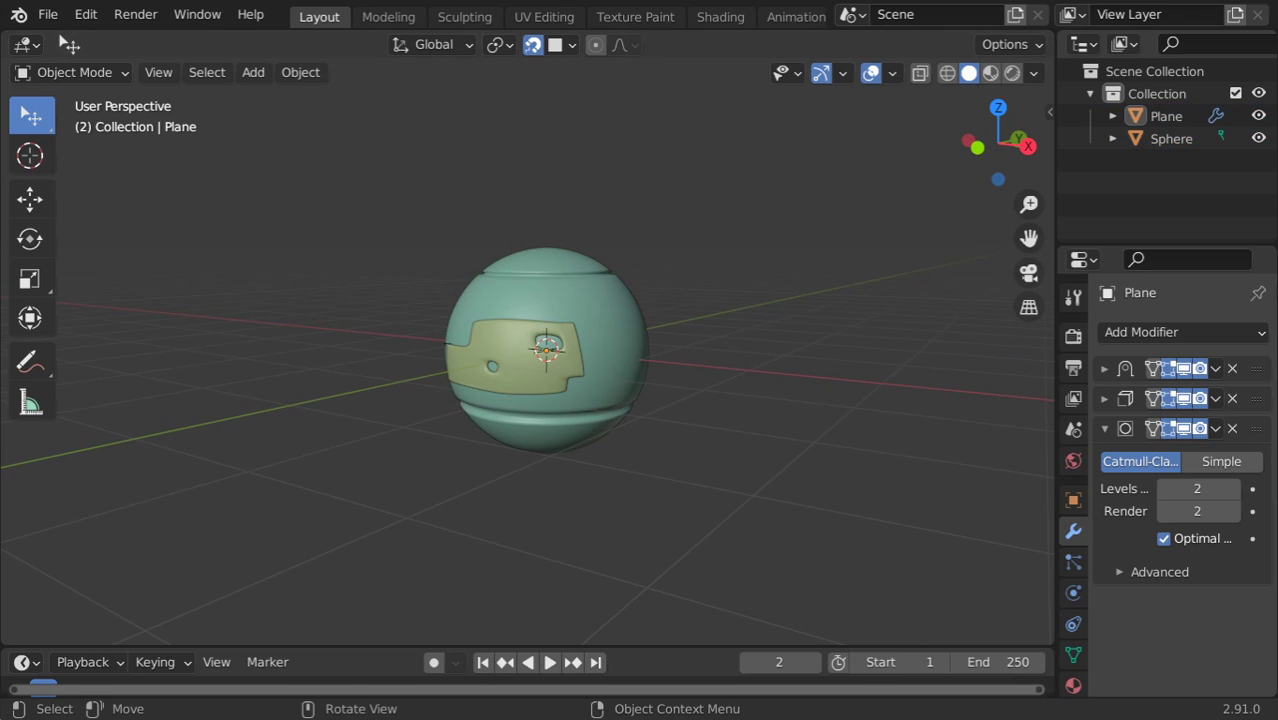